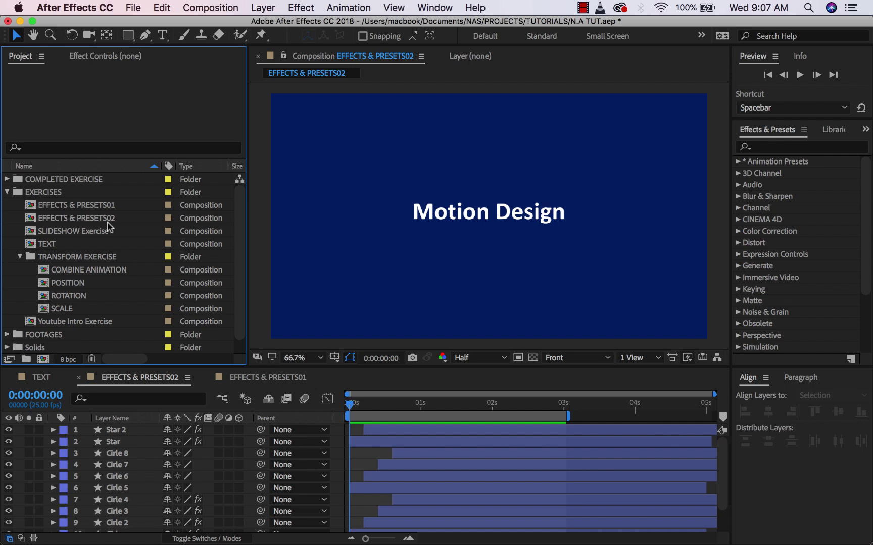
Collapse the EXERCISES folder, preview the EFFECTS & PRESETS02 animation, and set the current time to 0:00:01:06
double_click(22, 188)
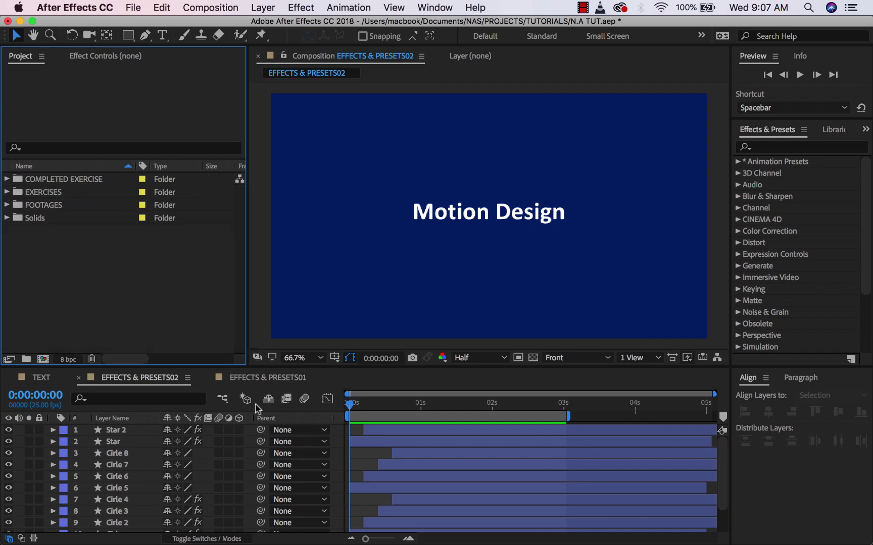
left_click(356, 406)
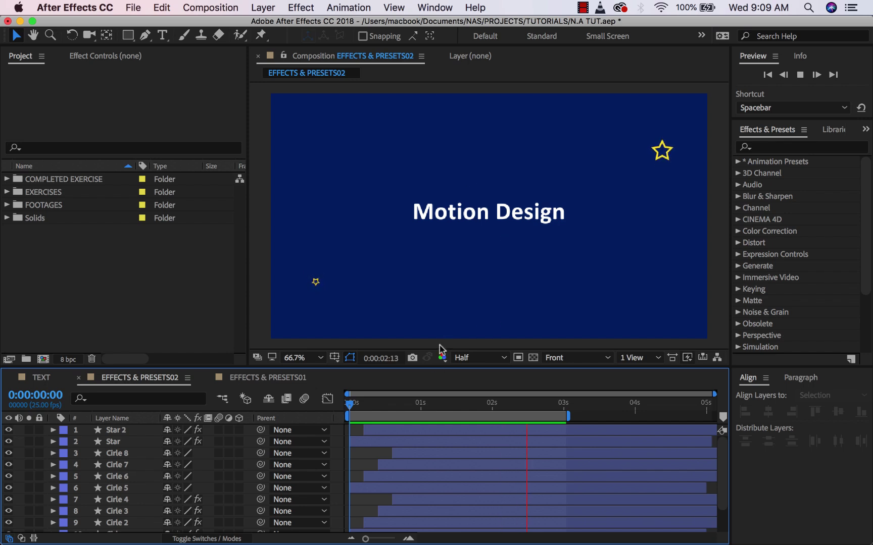
key("space")
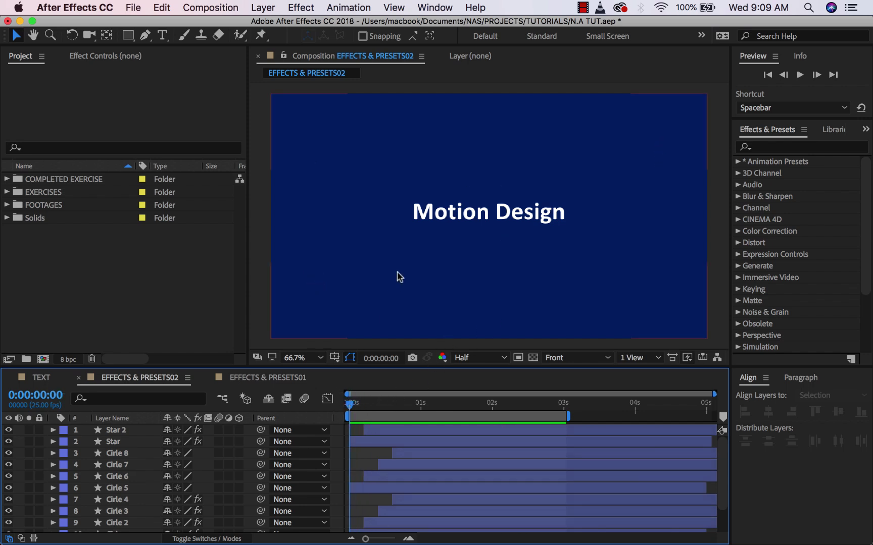
left_click_drag(375, 402, 438, 422)
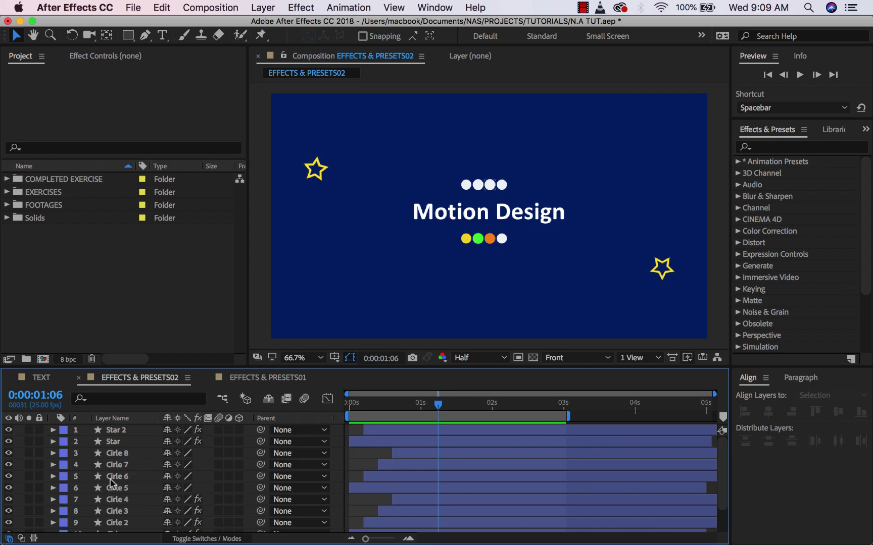
Apply the Gradient Ramp effect from the Generate category to the Background layer
scroll(111, 483, "down", 3)
left_click(111, 525)
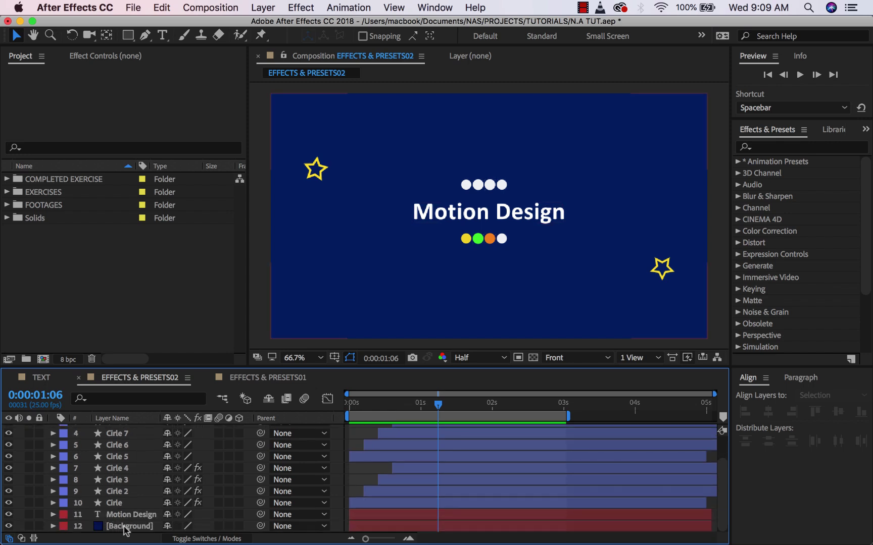
left_click(126, 527)
left_click(128, 515)
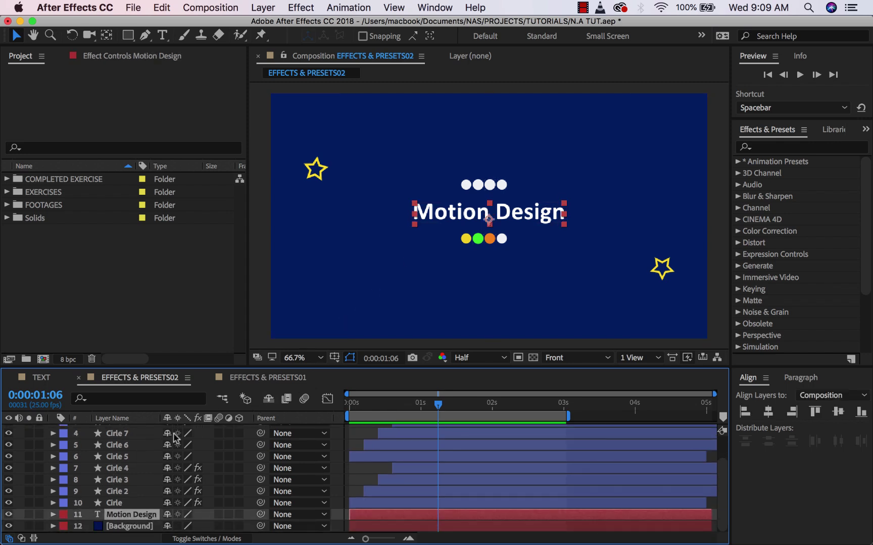
left_click(130, 527)
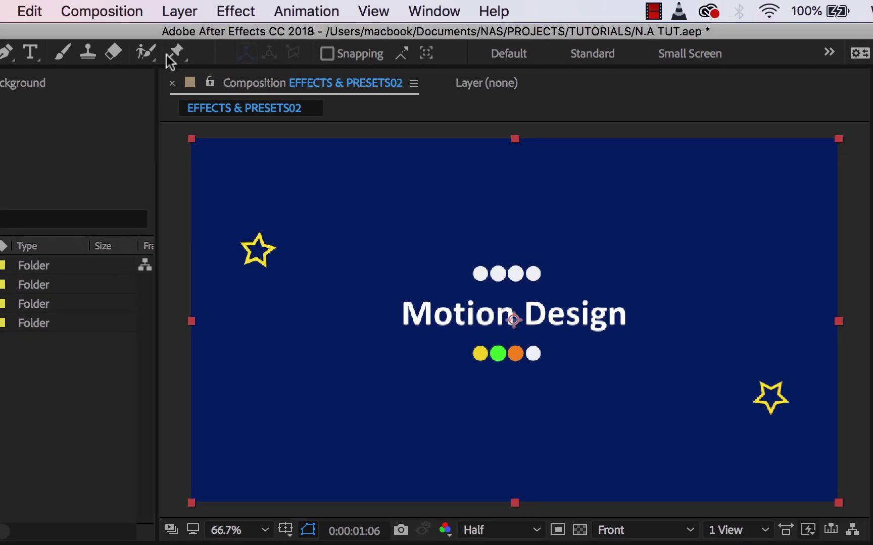
left_click(233, 14)
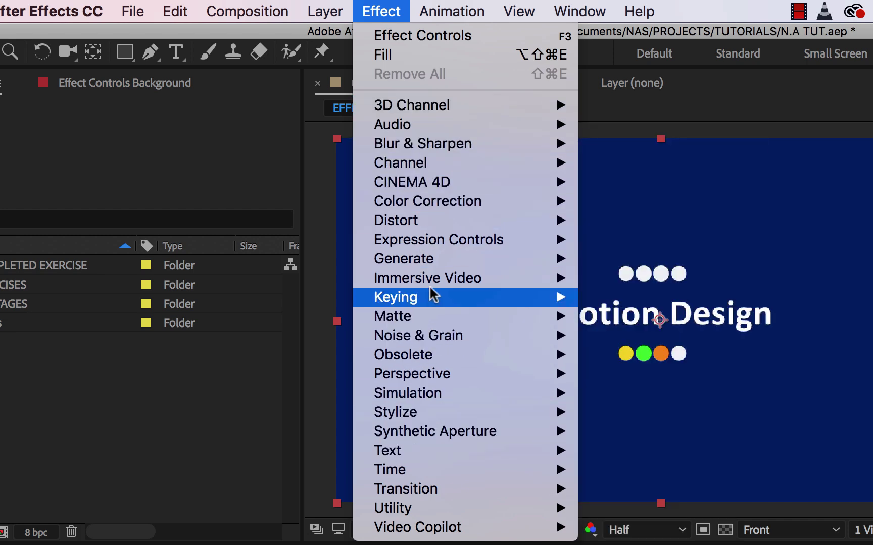
mouse_move(432, 286)
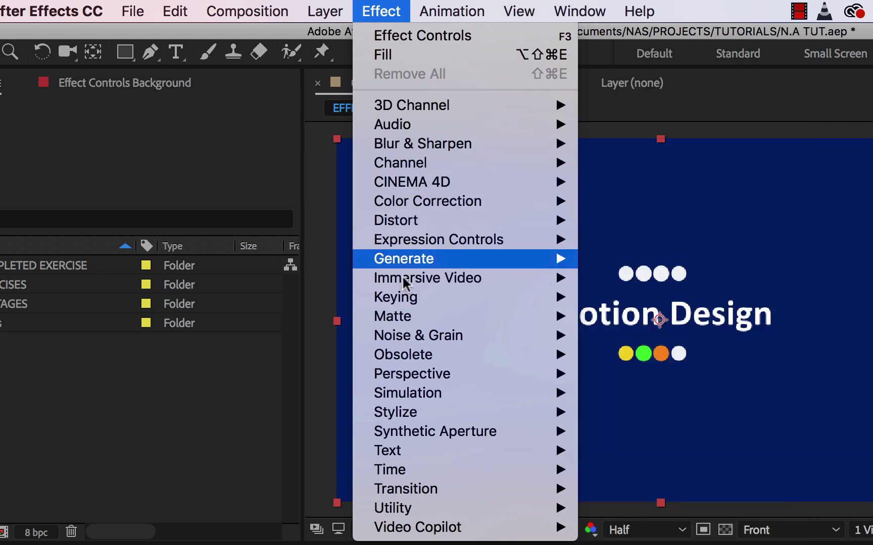
mouse_move(407, 354)
mouse_move(402, 256)
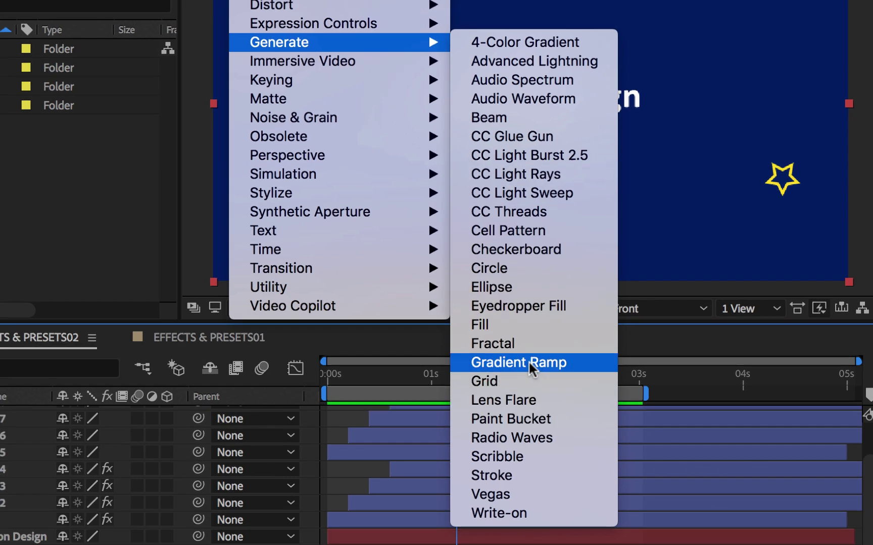
left_click(531, 359)
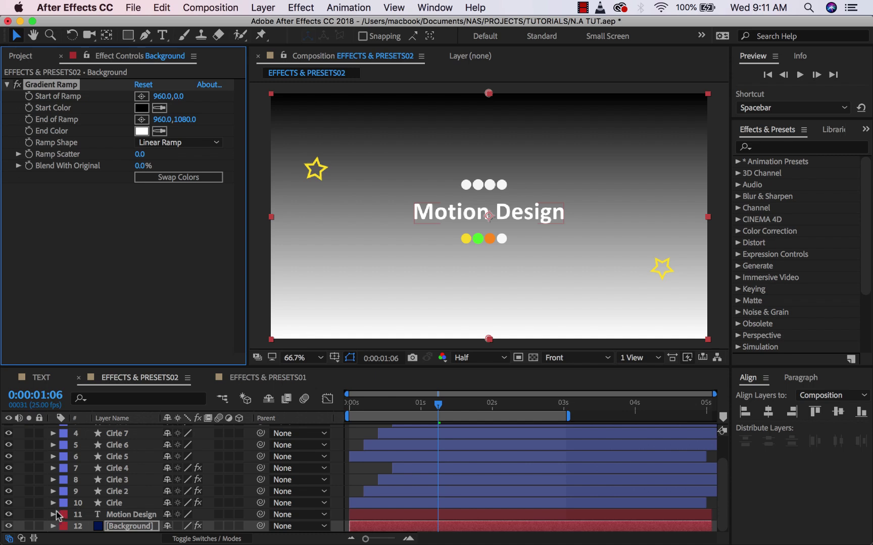
Solo the Background layer so only its gradient shows, and keep the layer selected
left_click(39, 526)
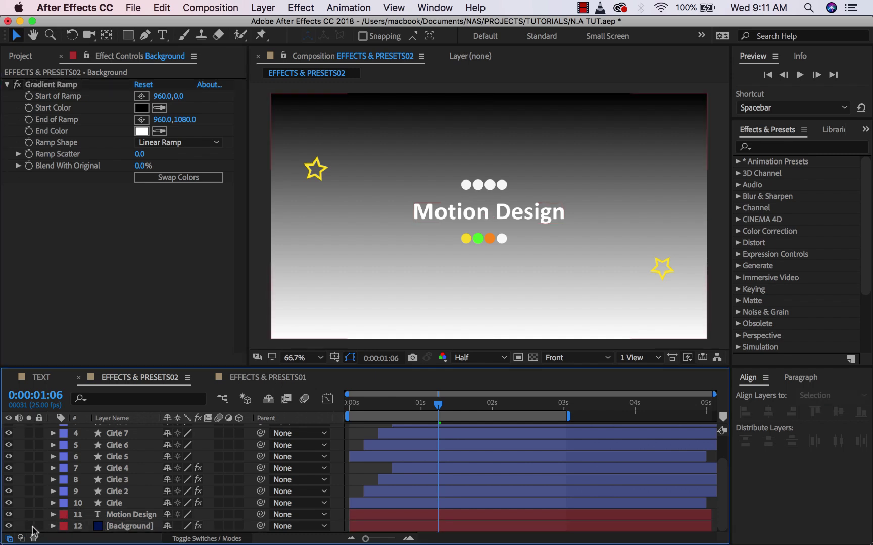
left_click(29, 526)
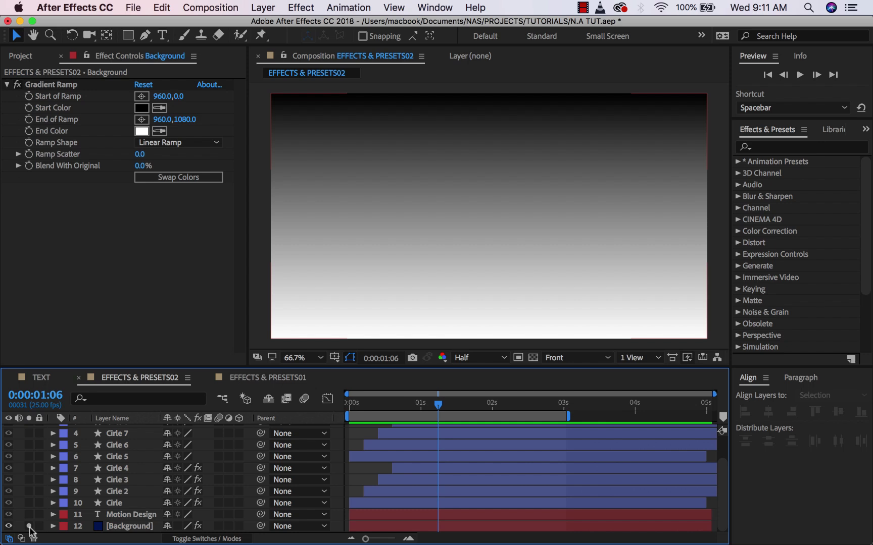
left_click(29, 526)
left_click(29, 526)
left_click(123, 529)
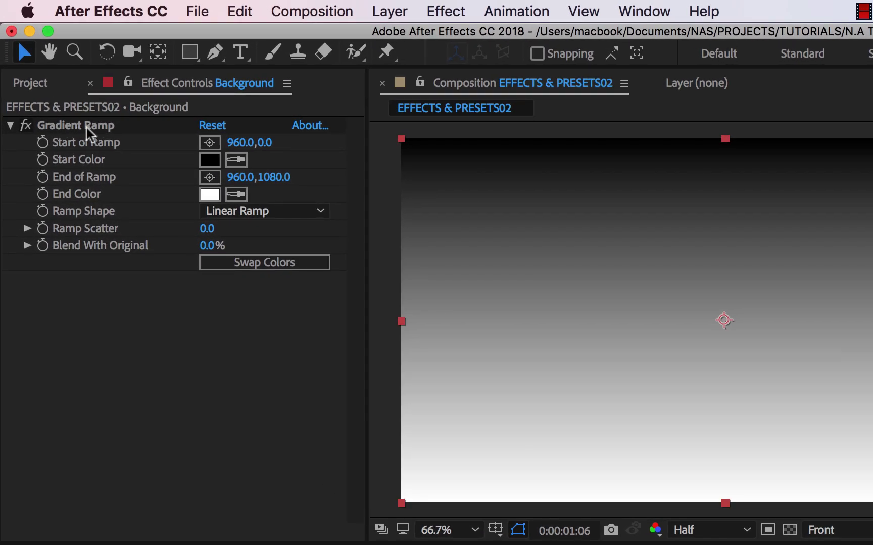
Try shifting the Gradient Ramp's start point to about 870, 139, and restore its default position
left_click(86, 128)
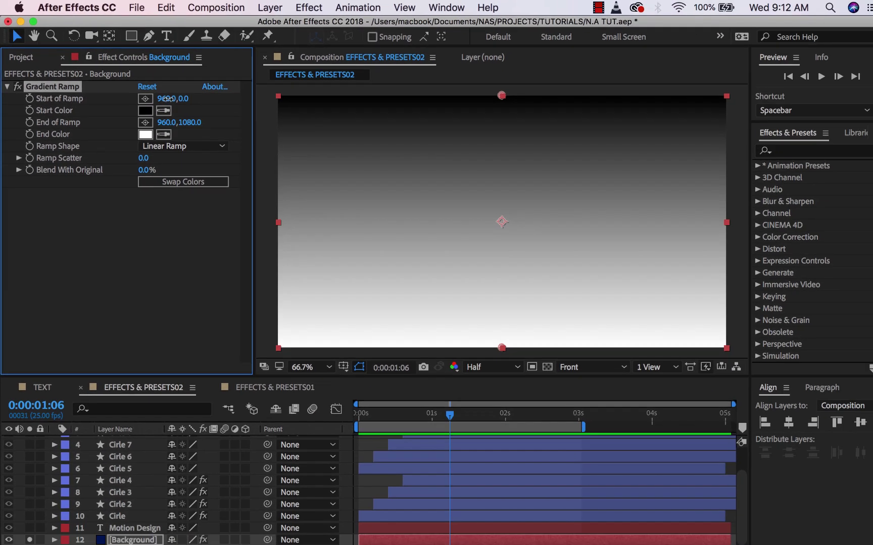
mouse_move(166, 99)
left_mouse_down()
mouse_move(212, 98)
mouse_move(98, 98)
mouse_move(177, 97)
mouse_move(156, 103)
mouse_move(179, 93)
mouse_move(164, 98)
mouse_move(293, 105)
mouse_move(167, 108)
left_mouse_up()
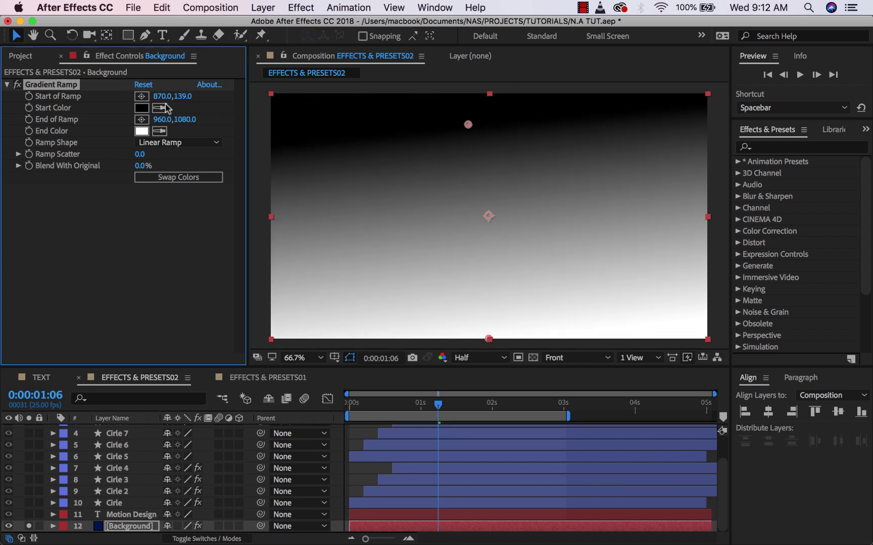
right_click(196, 103)
left_click(230, 190)
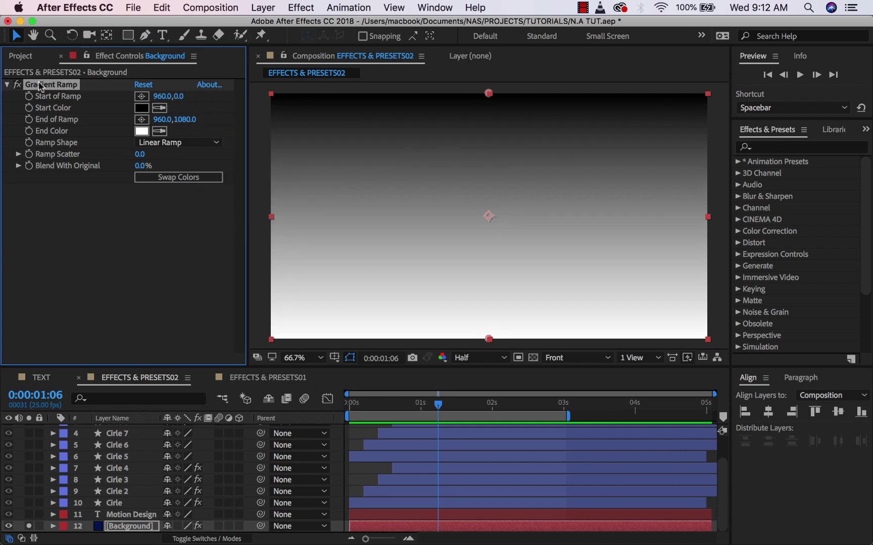
Move the Gradient Ramp's start handle down in the composition view to about 939, 351
key("comma")
key("comma")
key("comma")
key("comma")
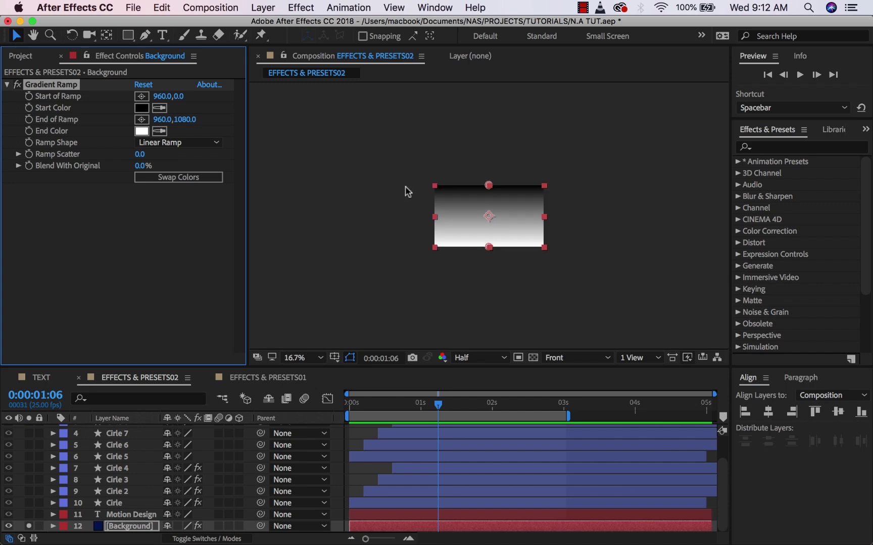
key("period")
key("period")
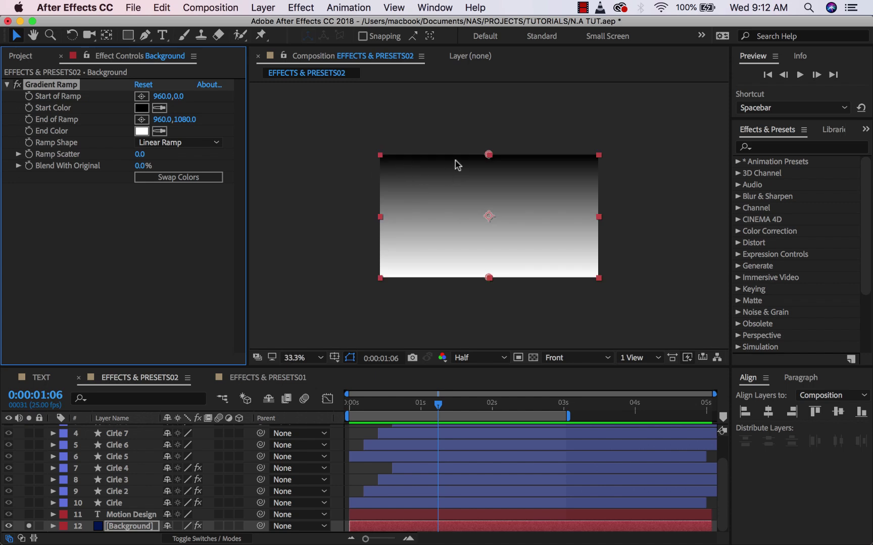
left_click(487, 155)
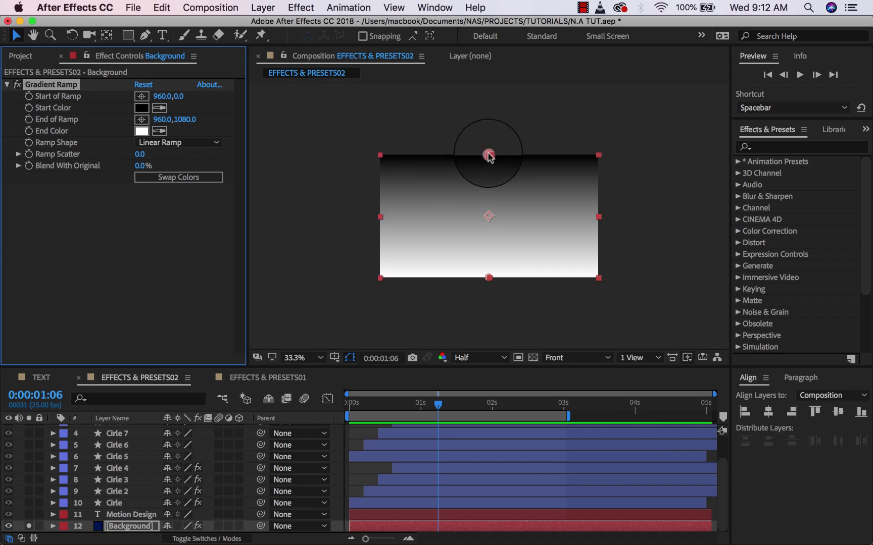
key("period")
key("period")
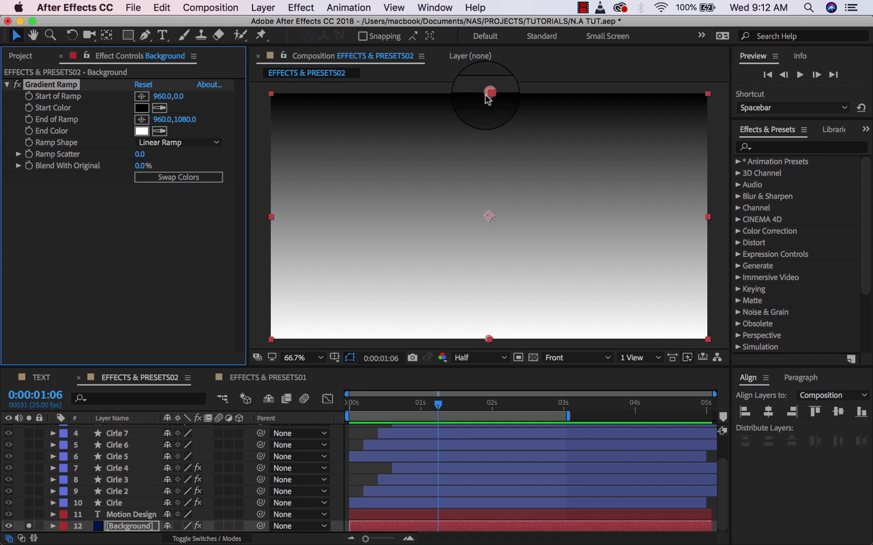
mouse_move(488, 98)
left_mouse_down()
mouse_move(482, 201)
mouse_move(484, 175)
left_mouse_up()
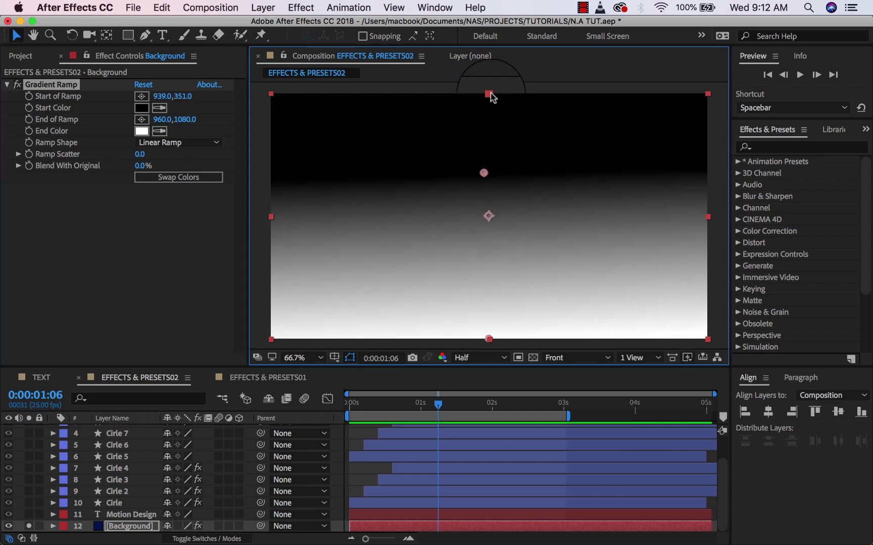
Undo the accidental resize of the Background layer and move the ramp's start handle to about 957, 291
left_click_drag(489, 98, 489, 103)
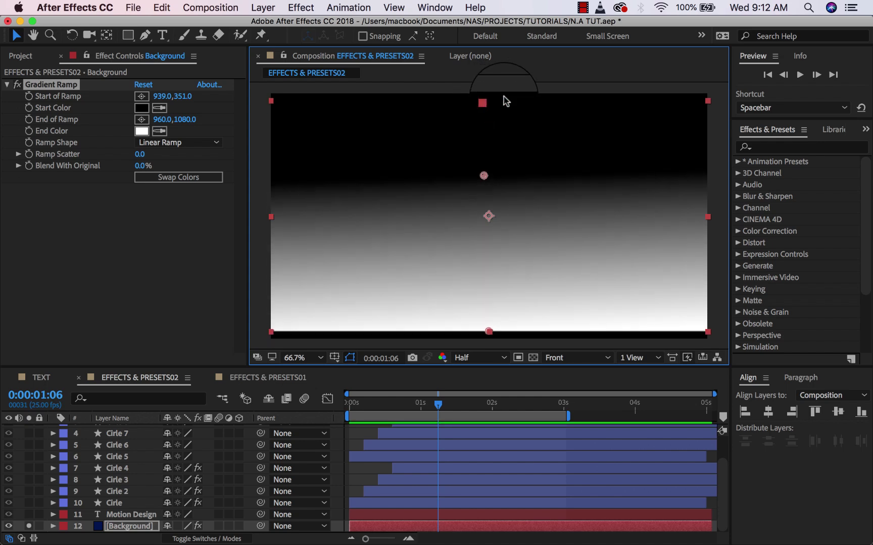
key("super+z")
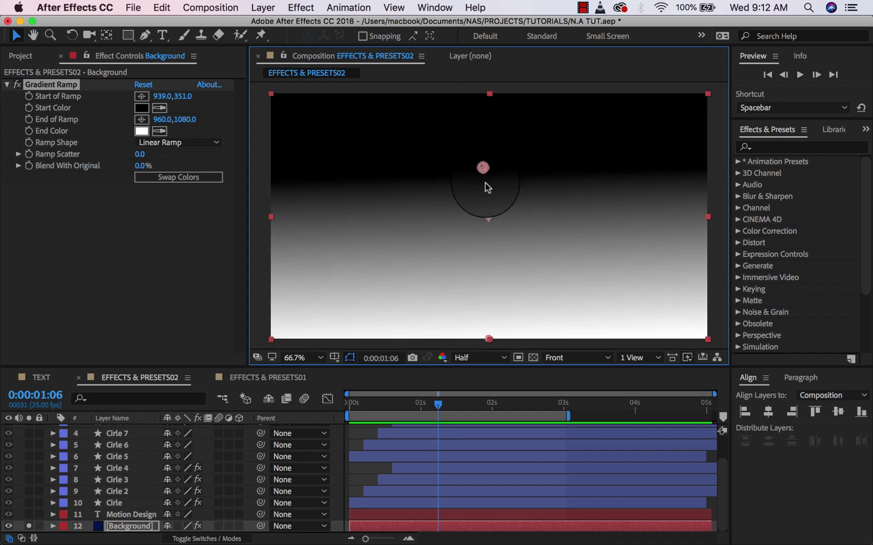
mouse_move(483, 167)
left_mouse_down()
mouse_move(480, 190)
mouse_move(456, 144)
mouse_move(473, 170)
mouse_move(488, 160)
left_mouse_up()
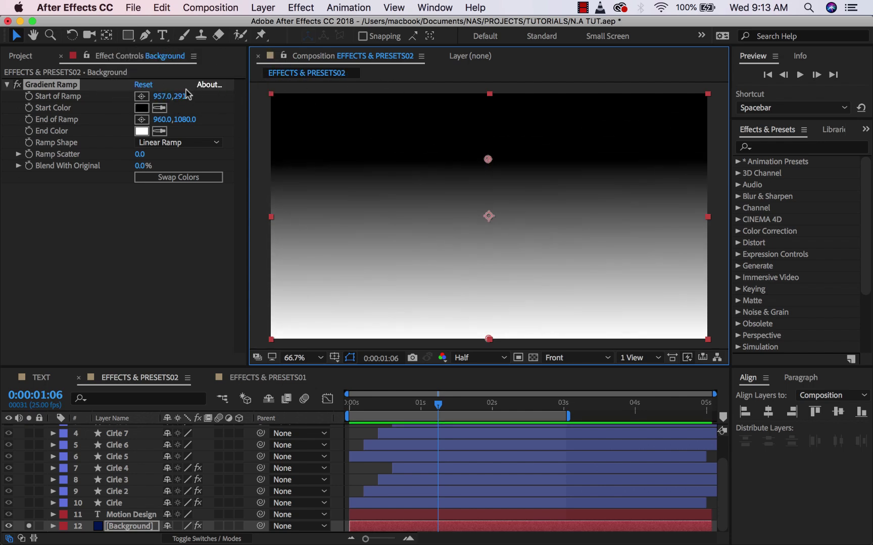
Place the ramp's start point with its position picker and adjust it to about 894, 228
left_click(141, 100)
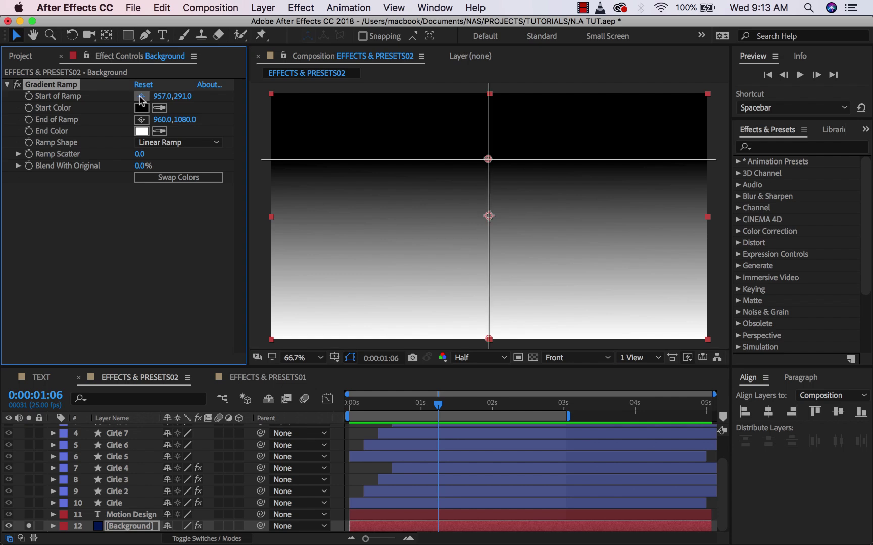
left_click(401, 150)
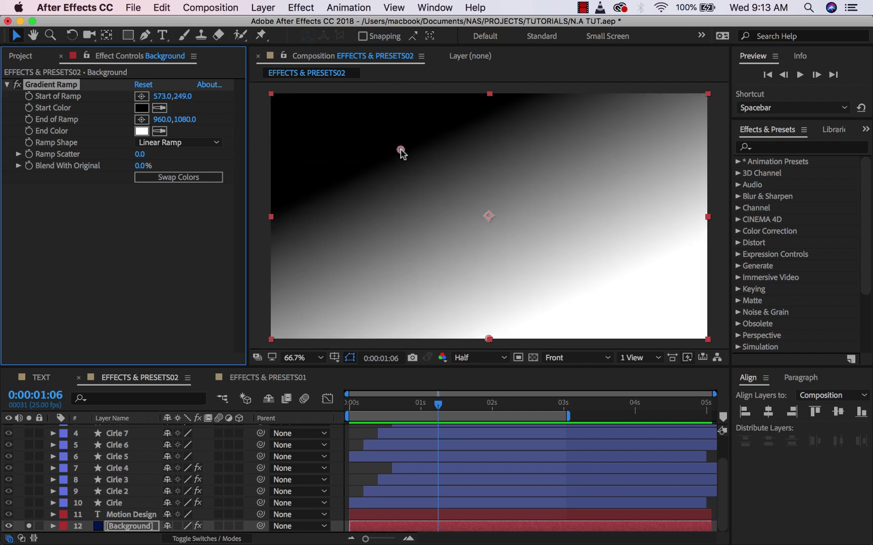
left_click_drag(401, 151, 473, 147)
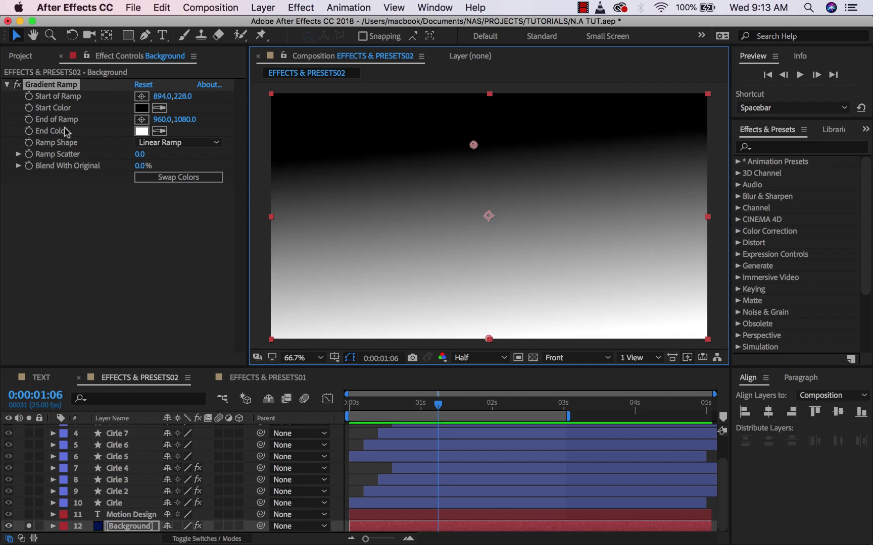
Place the ramp's end point below the layer's centre with its position picker and adjust it to about 1017, 771
left_click(45, 122)
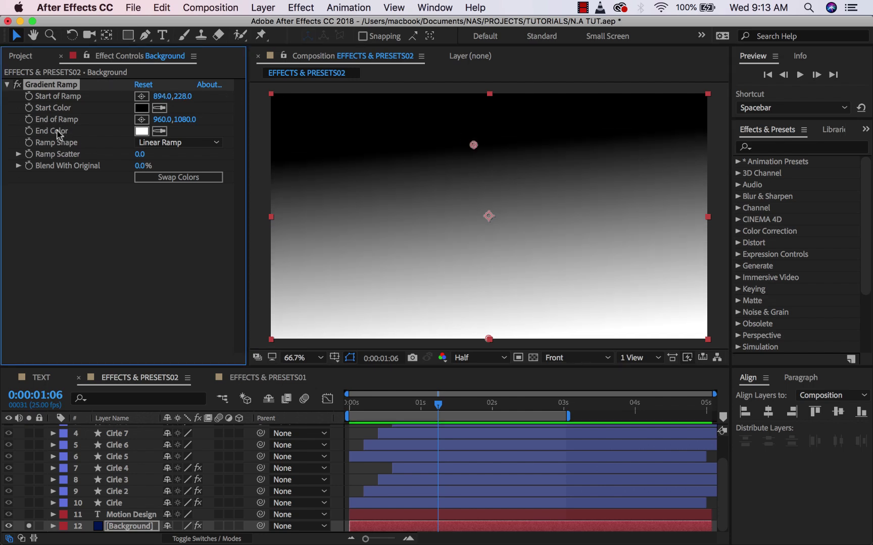
left_click(141, 119)
left_click(506, 254)
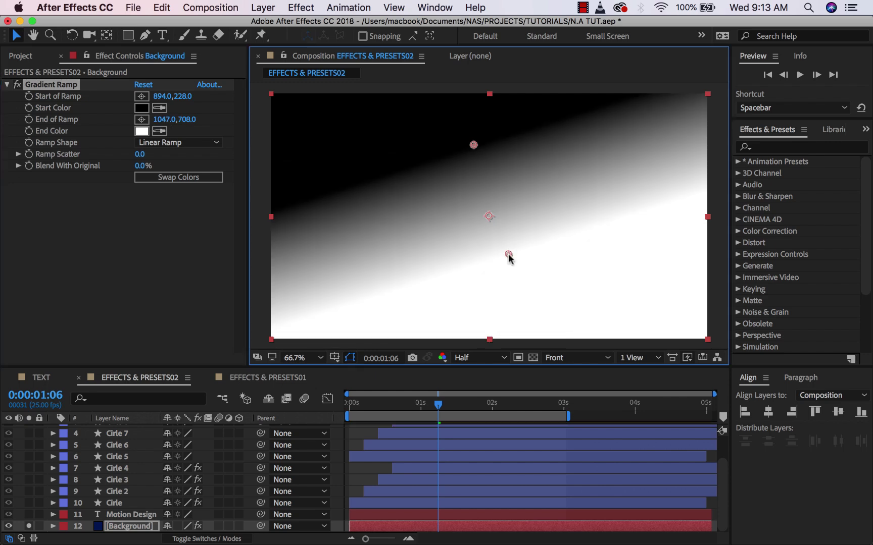
mouse_move(506, 256)
left_mouse_down()
mouse_move(493, 249)
mouse_move(506, 281)
mouse_move(503, 272)
left_mouse_up()
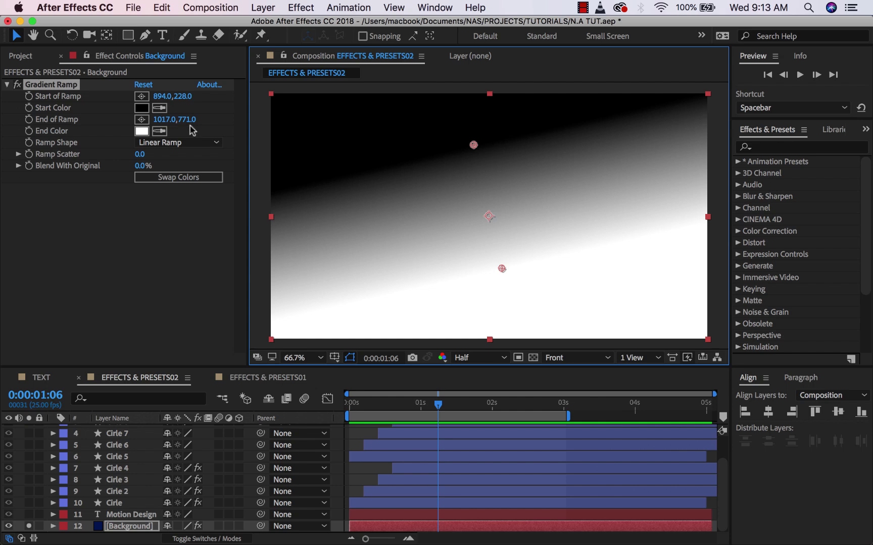
Set the Gradient Ramp's start color to dark blue 000741
left_click(141, 109)
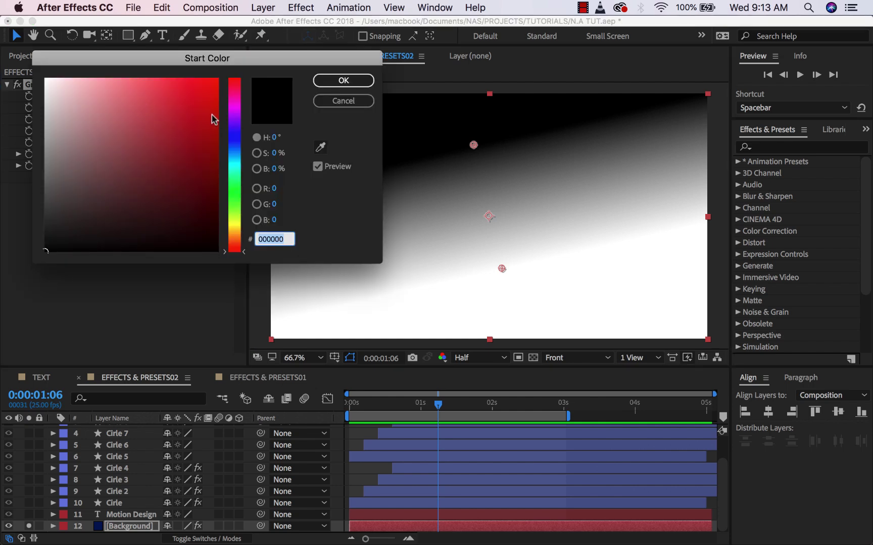
left_click_drag(237, 134, 232, 138)
left_click_drag(197, 173, 218, 207)
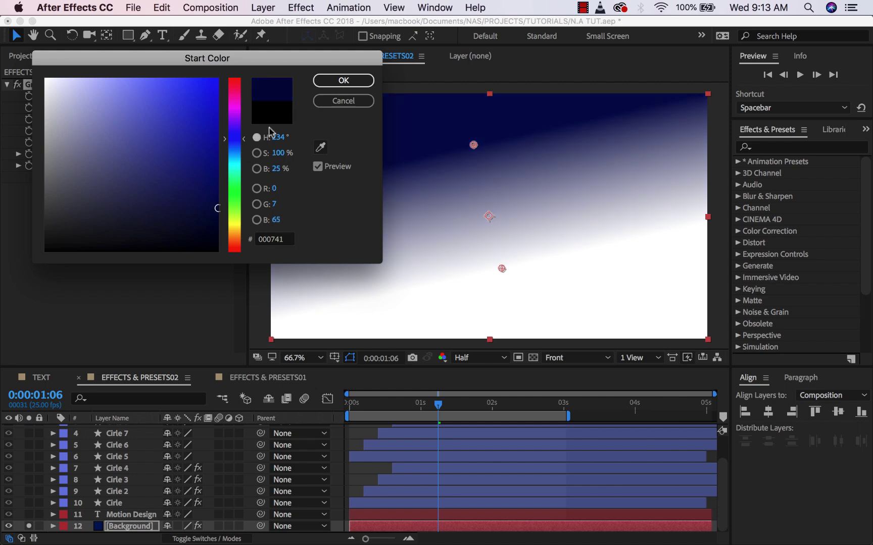
left_click(343, 80)
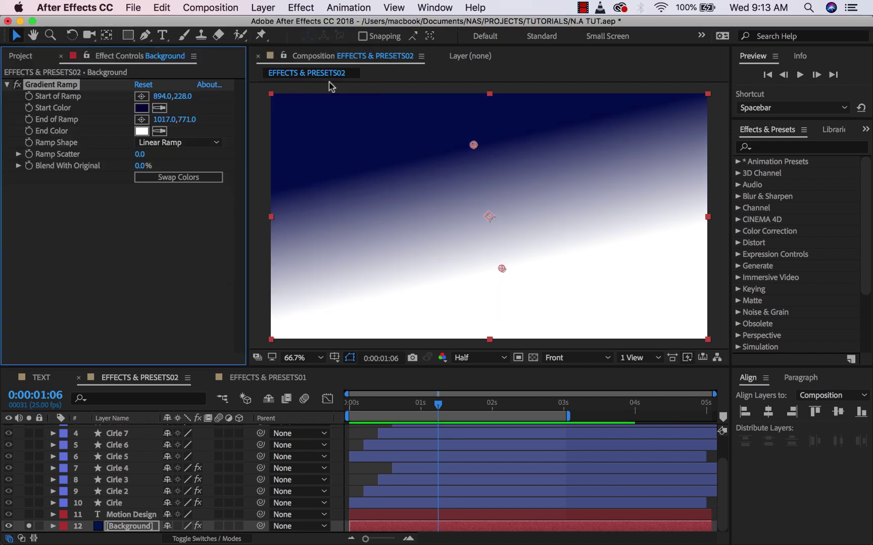
Set the Gradient Ramp's end color to a medium blue
left_click(142, 131)
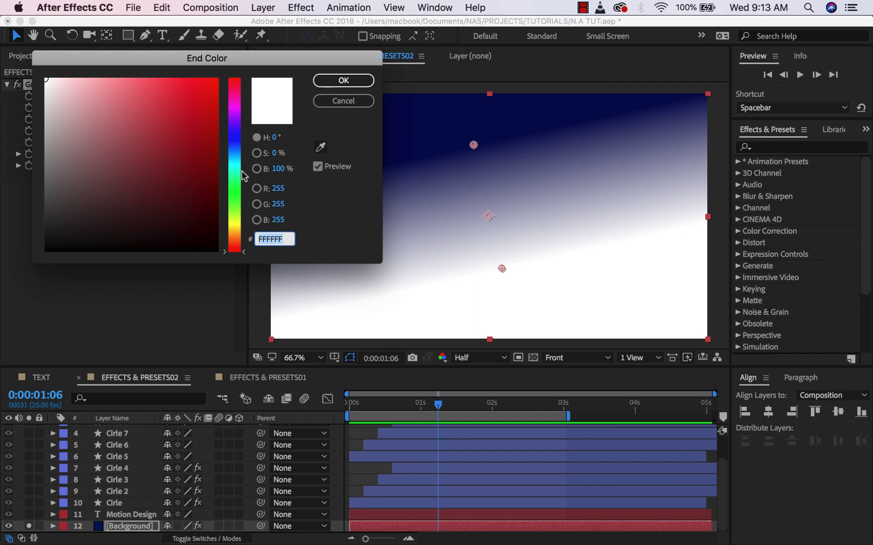
left_click(235, 154)
left_click_drag(235, 155, 236, 142)
left_click_drag(214, 109, 217, 126)
left_click(337, 82)
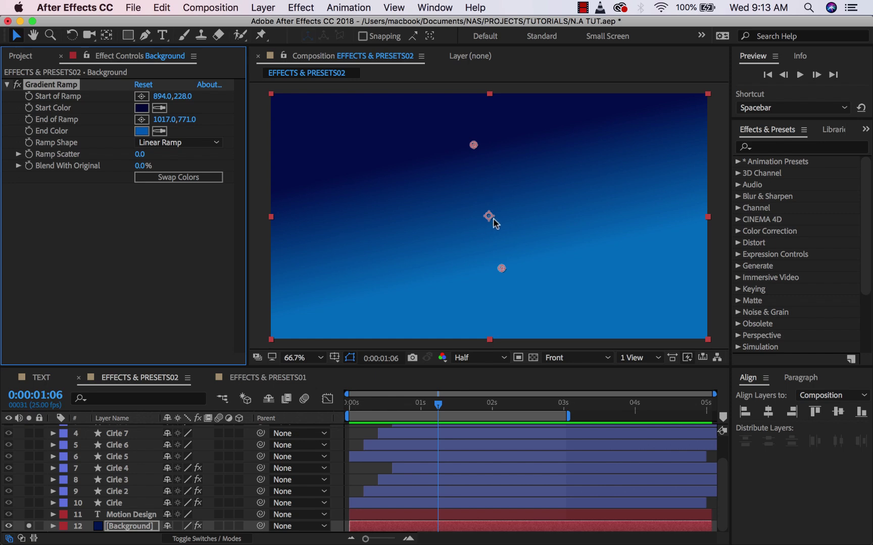
Move the ramp's start point beyond the upper-left corner to about 84, -402 and its end point beyond the lower-right corner to about 2247, 1395
scroll(494, 223, "down", 2)
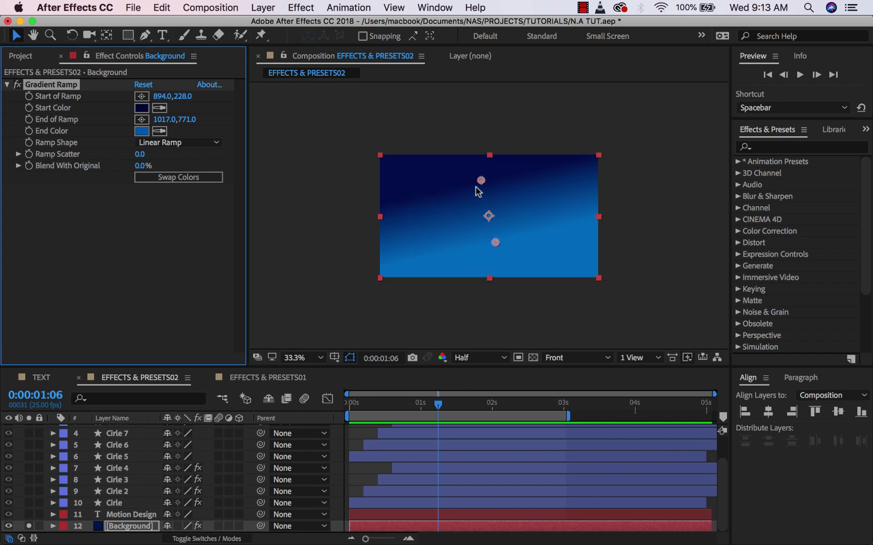
left_click_drag(479, 184, 390, 109)
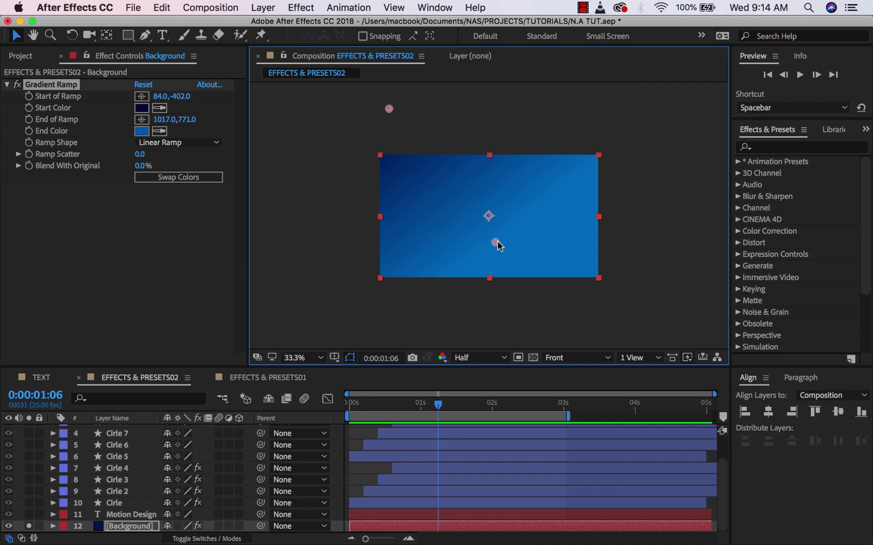
left_click_drag(495, 243, 636, 313)
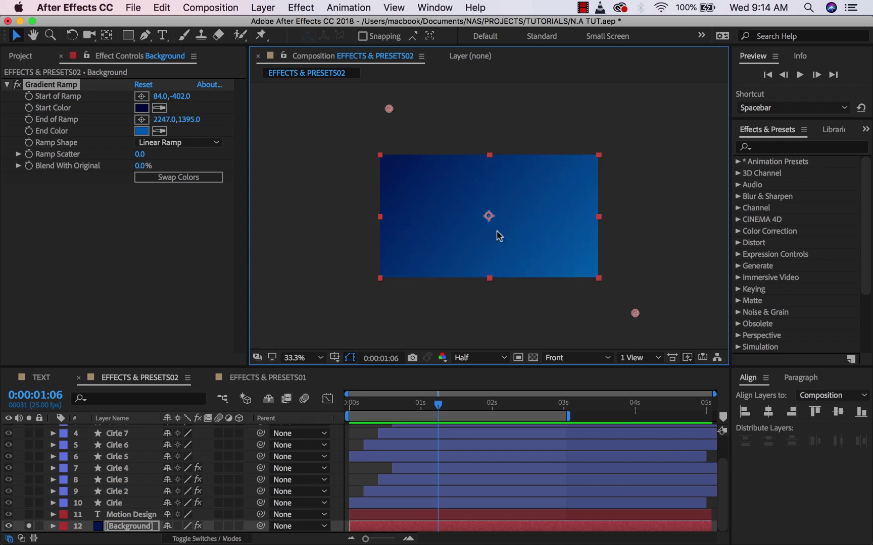
scroll(497, 233, "up", 2)
scroll(500, 235, "down", 2)
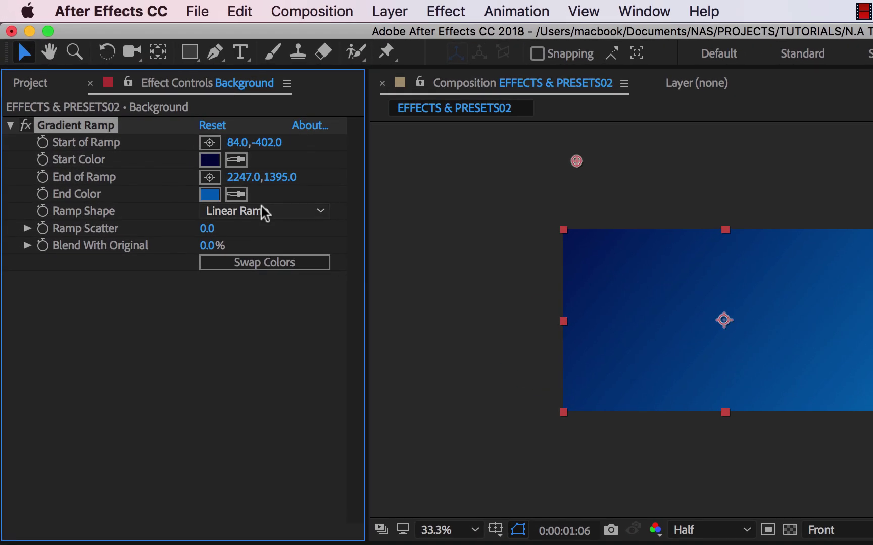
Change the ramp shape to Radial Ramp, with the start point at about 966, 552 and the end point at about 1707, 345
left_click(176, 142)
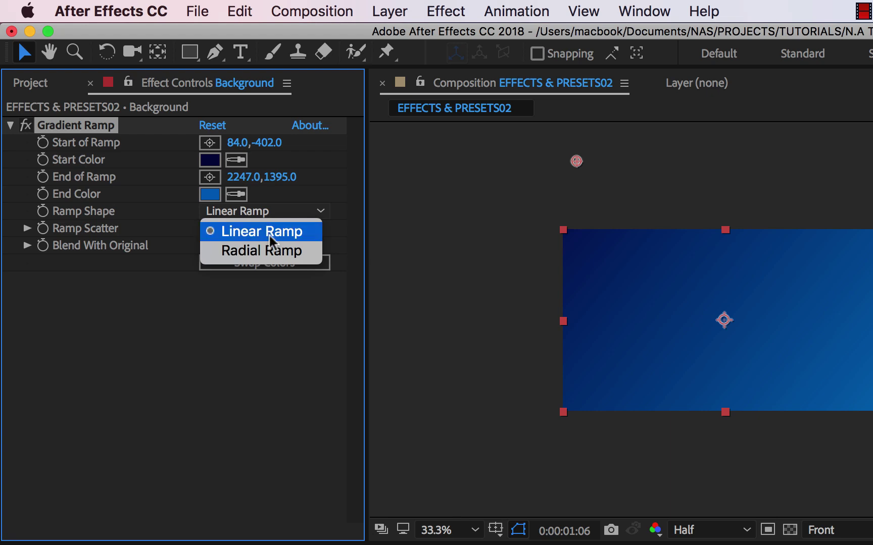
left_click(269, 251)
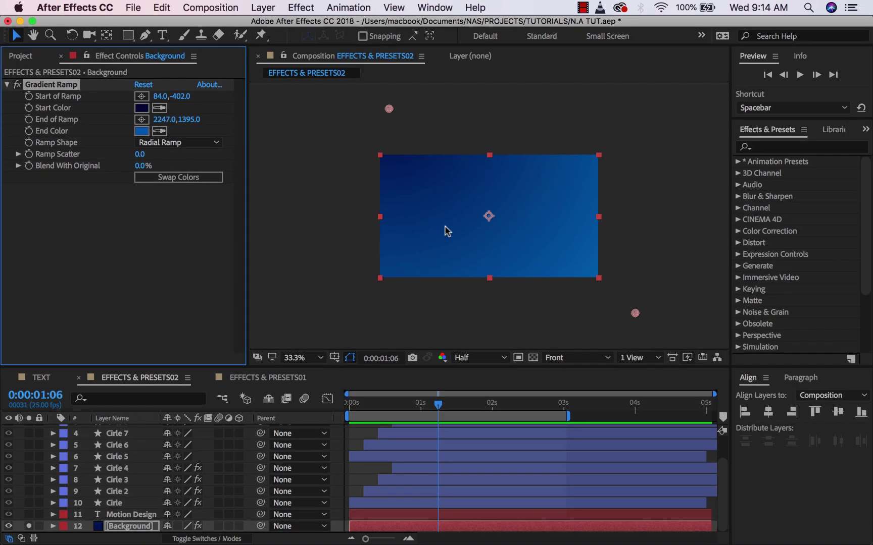
left_click_drag(389, 111, 489, 217)
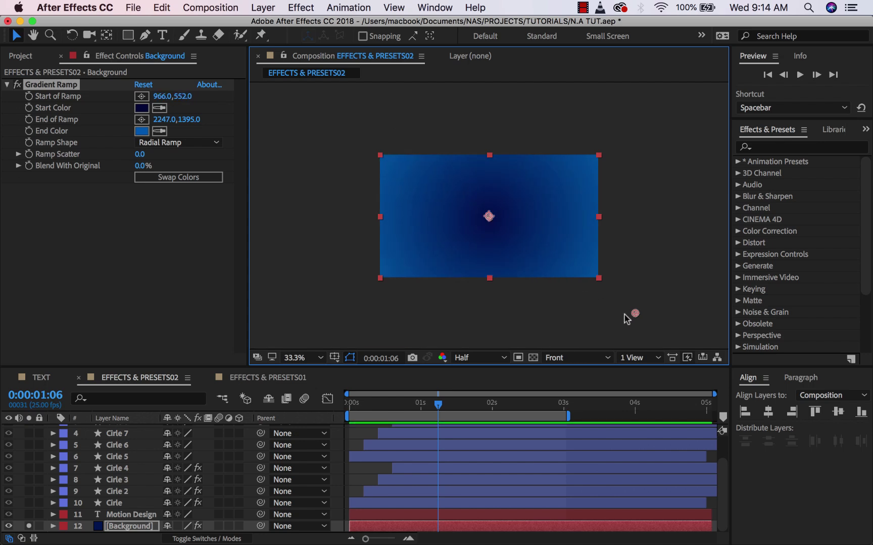
left_click_drag(634, 315, 574, 198)
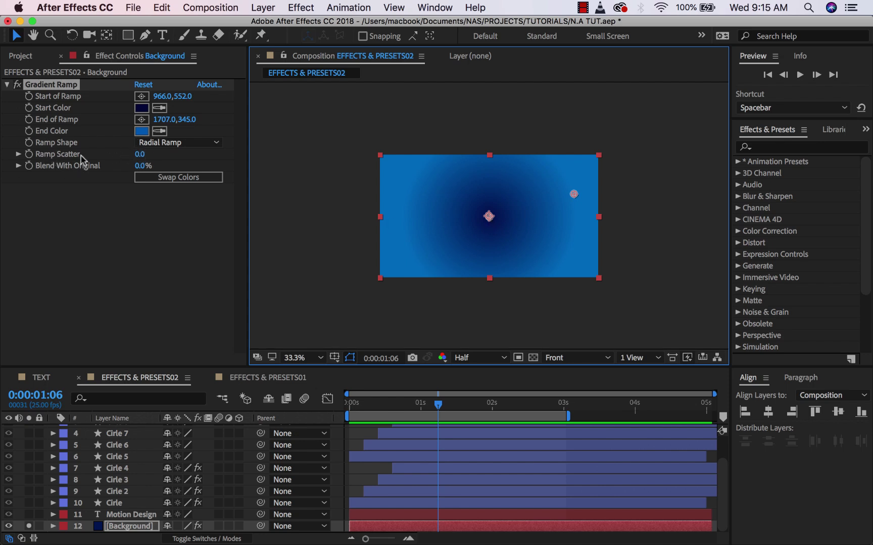
Swap the ramp's start and end colors and raise Ramp Scatter to 27.2
left_click(178, 177)
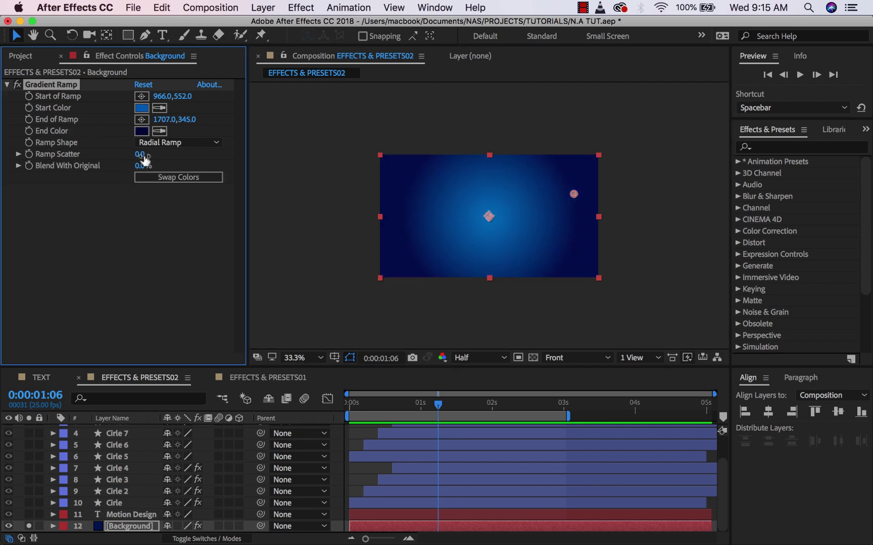
left_click_drag(170, 155, 260, 155)
key("period")
key("period")
key("period")
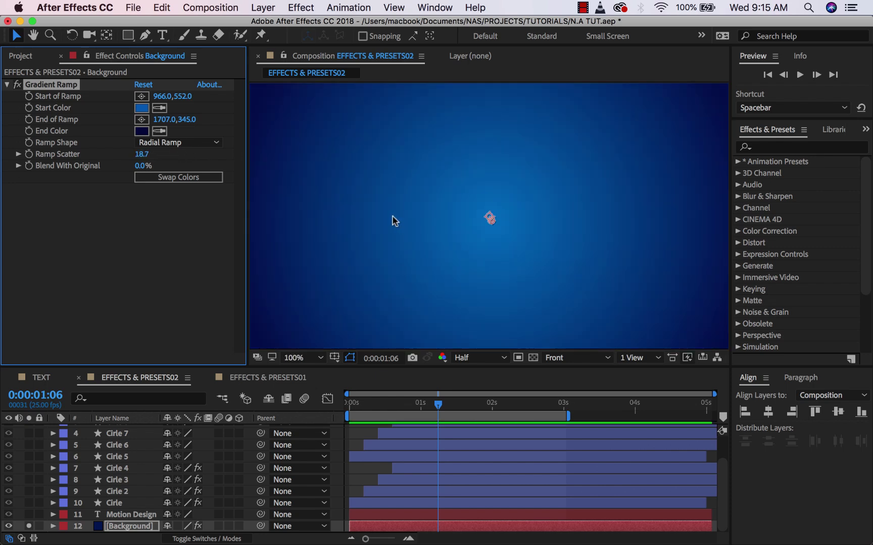
key("comma")
key("comma")
left_click_drag(142, 154, 359, 148)
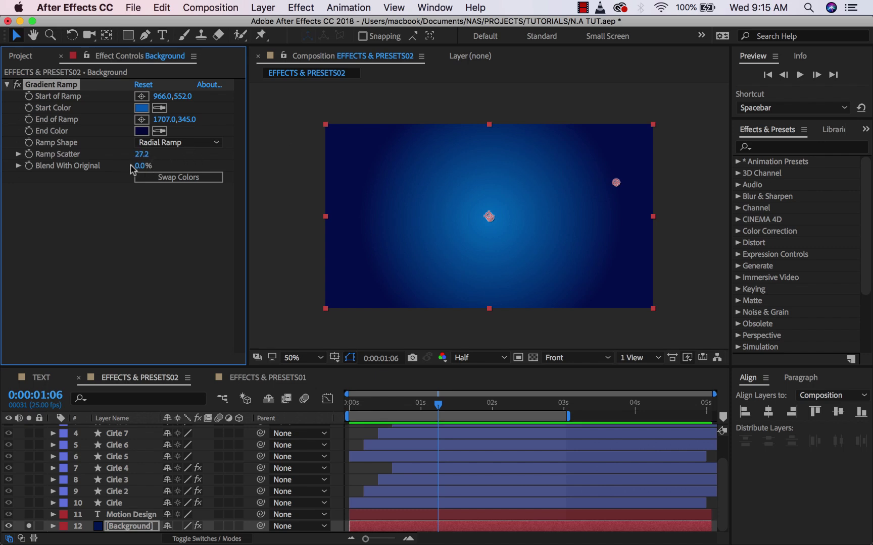
Move the ramp's end point outside the frame to about 2135, 345 and turn off solo on the Background layer
left_click_drag(136, 166, 80, 164)
left_click(132, 528)
left_click_drag(617, 184, 692, 185)
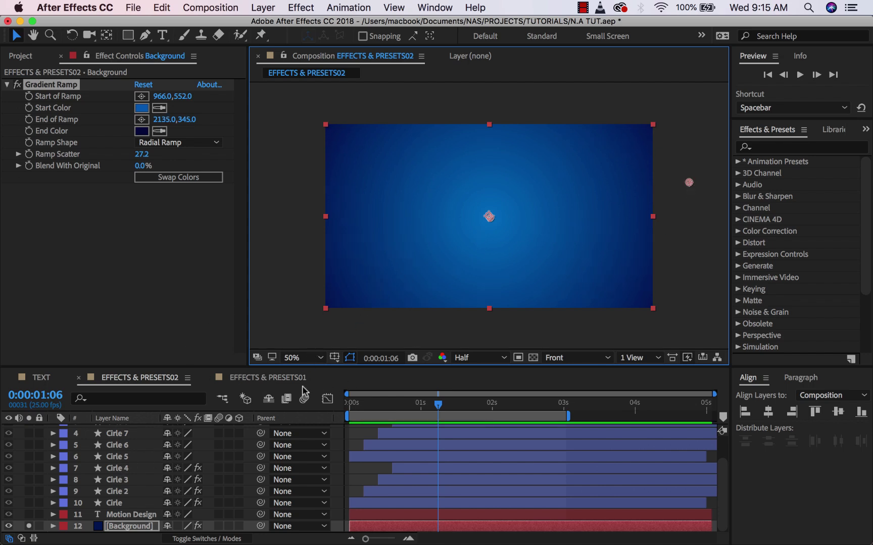
left_click(29, 527)
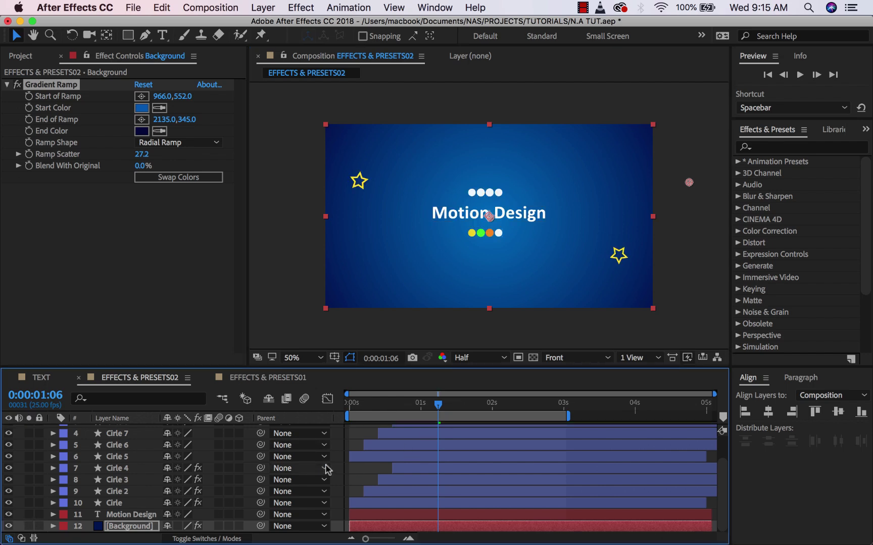
mouse_move(441, 410)
left_mouse_down()
mouse_move(417, 406)
mouse_move(474, 407)
mouse_move(416, 407)
mouse_move(452, 407)
left_mouse_up()
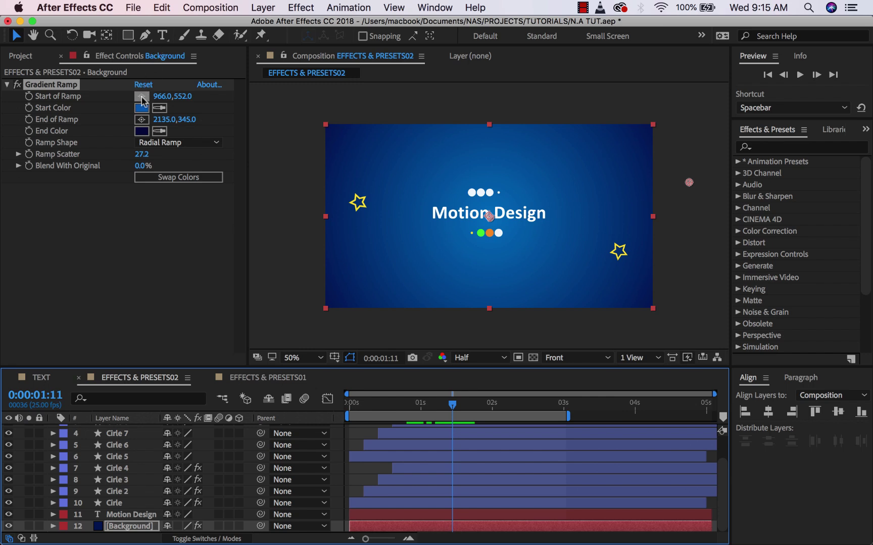
Darken the Gradient Ramp's start color to 013C72
left_click(141, 108)
left_click_drag(216, 157, 217, 174)
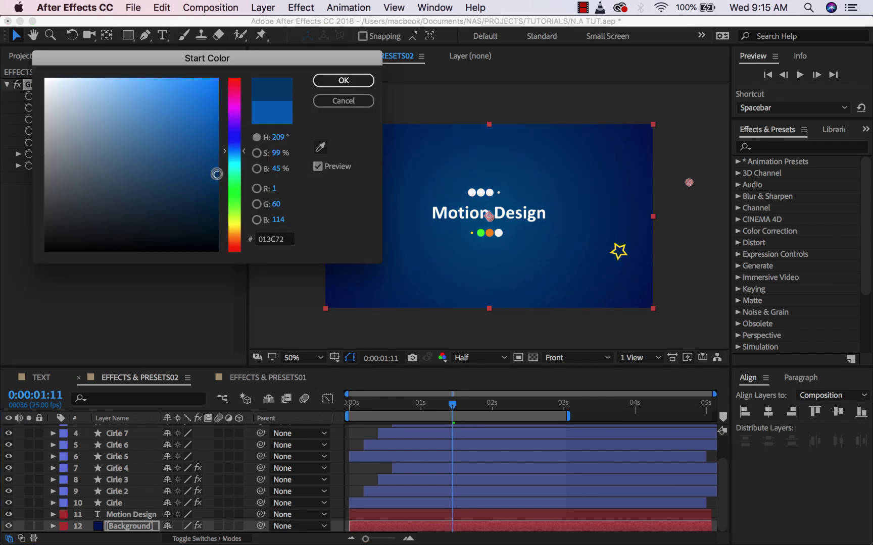
left_click(336, 82)
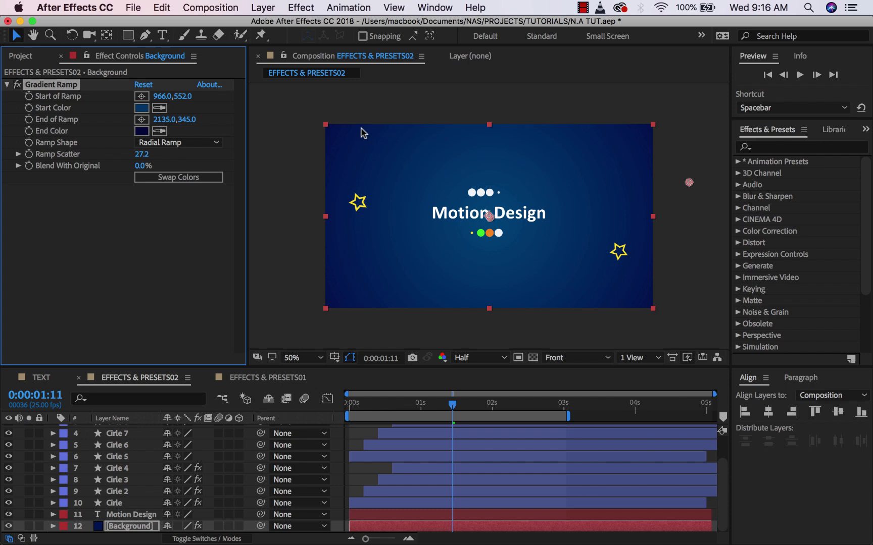
Preview the composition's animation against the new background and return to 0:00:01:07
left_click(389, 409)
key("space")
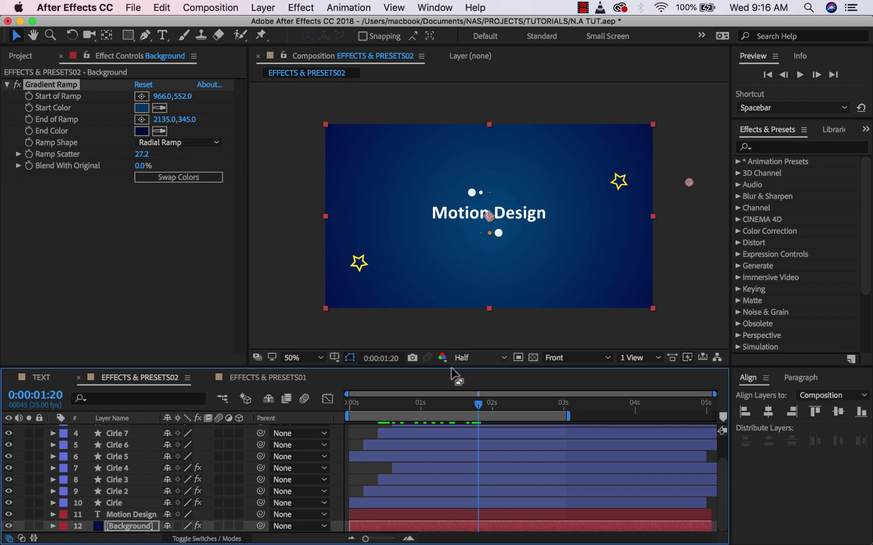
left_click_drag(475, 406, 439, 402)
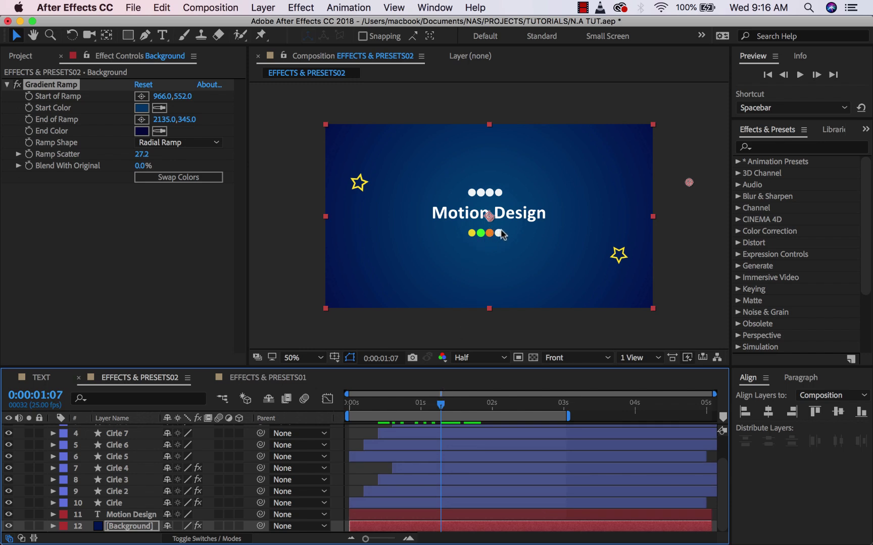
Examine the circle layers from Cirle to Cirle 8 for Fill effects and their colors
left_click(119, 491)
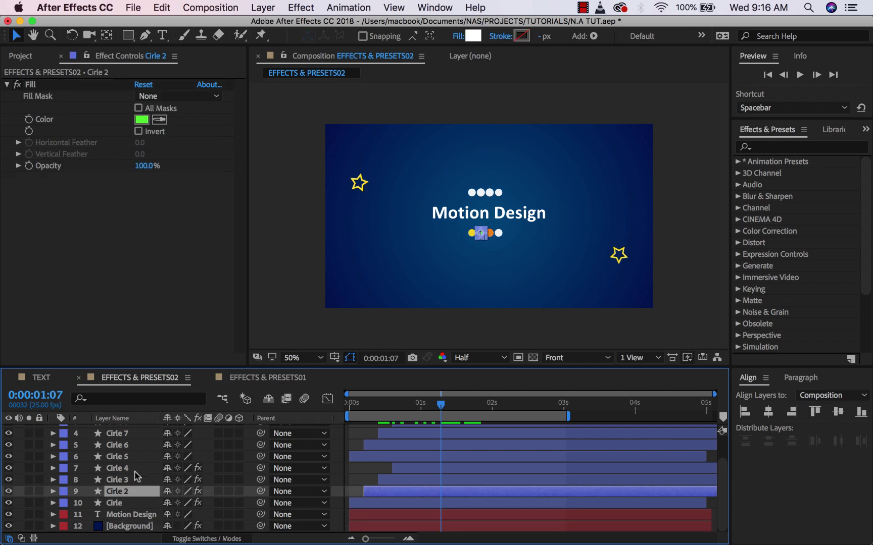
key("period")
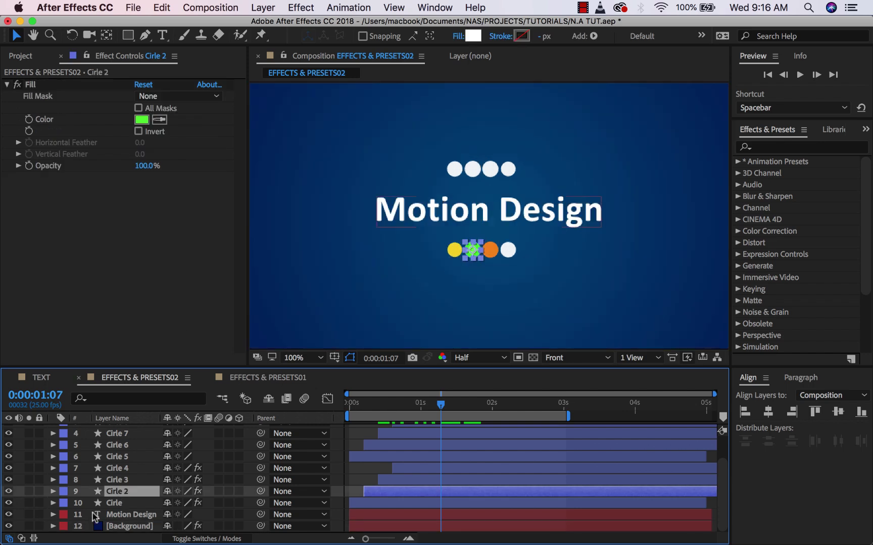
left_click(113, 503)
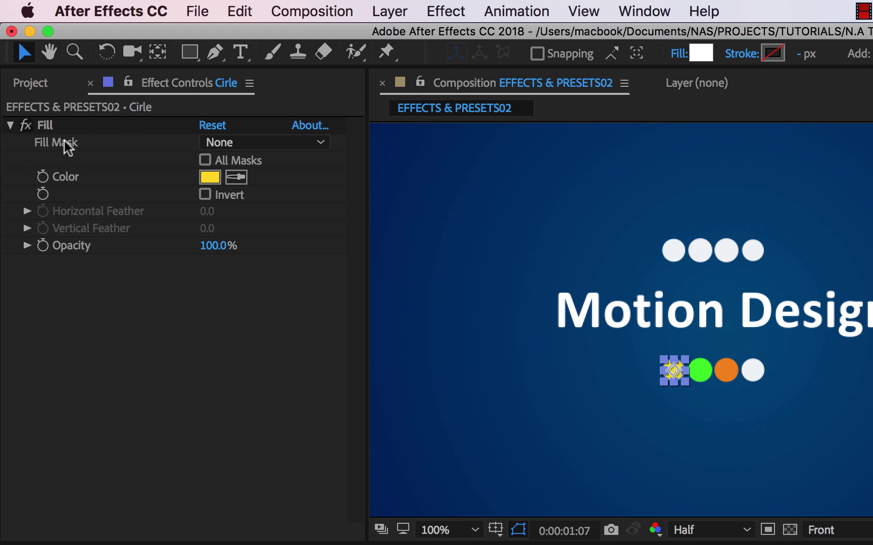
left_click(44, 125)
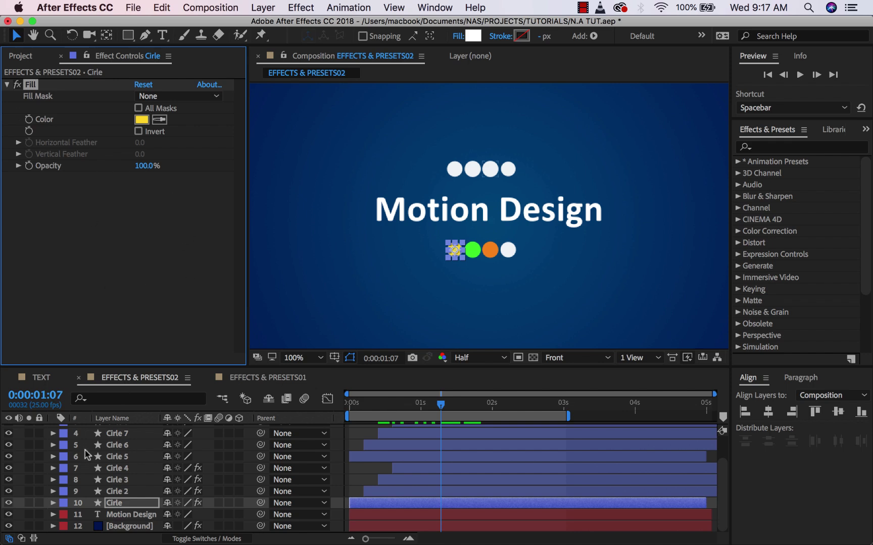
scroll(115, 494, "up", 2)
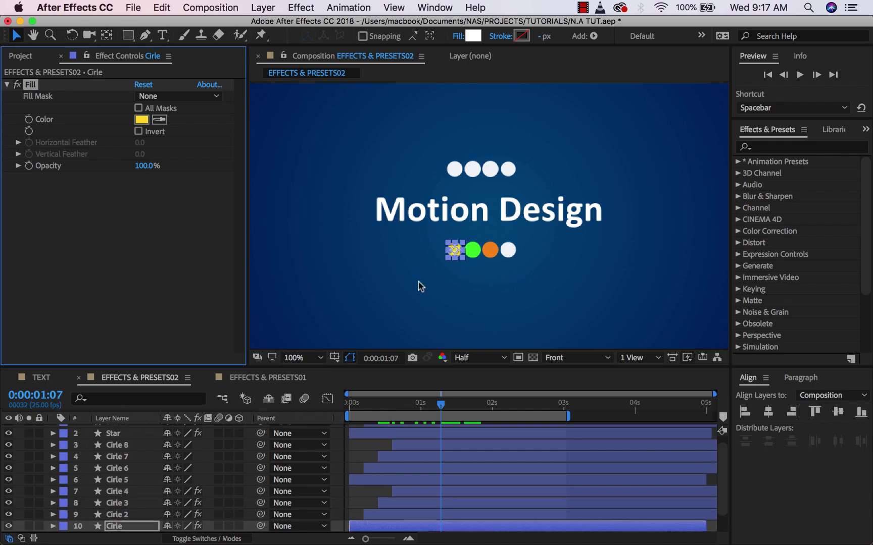
left_click(121, 515)
left_click(119, 503)
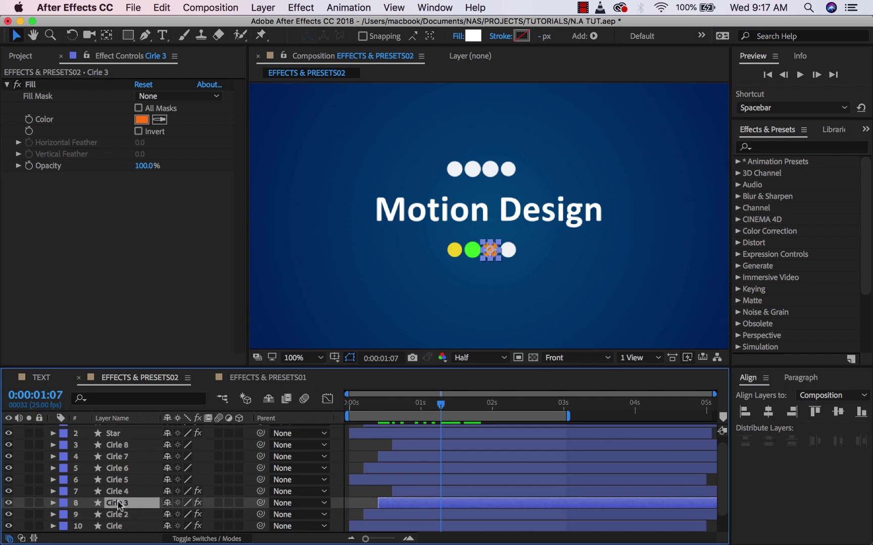
left_click(119, 492)
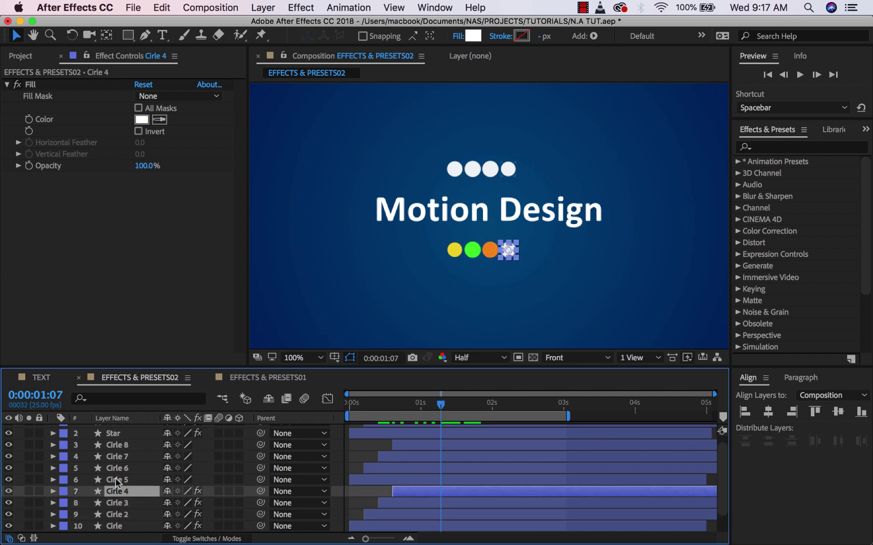
left_click(119, 481)
left_click(120, 470)
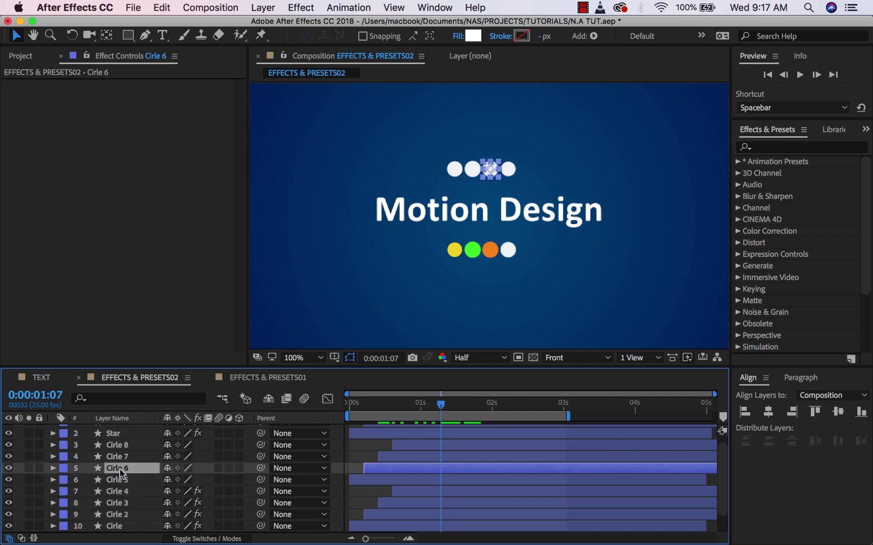
left_click(121, 459)
left_click(121, 449)
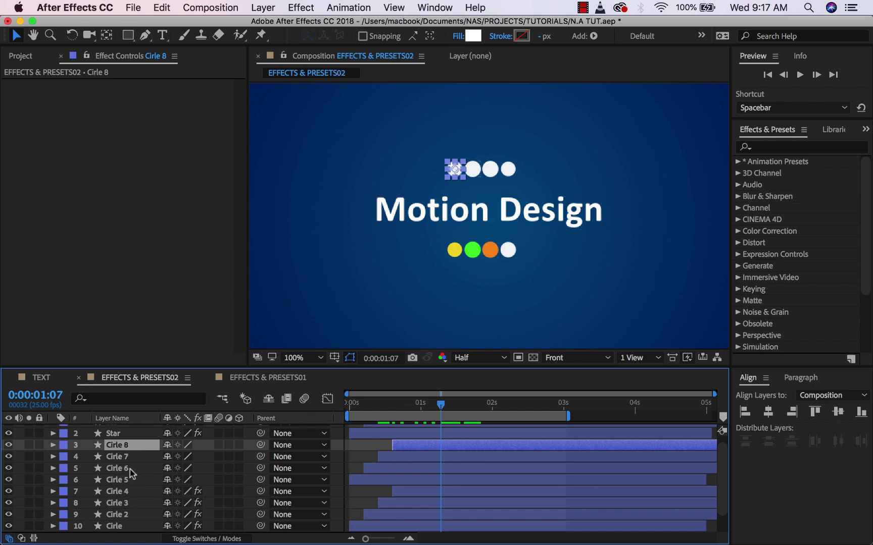
left_click(121, 481)
left_click(122, 491)
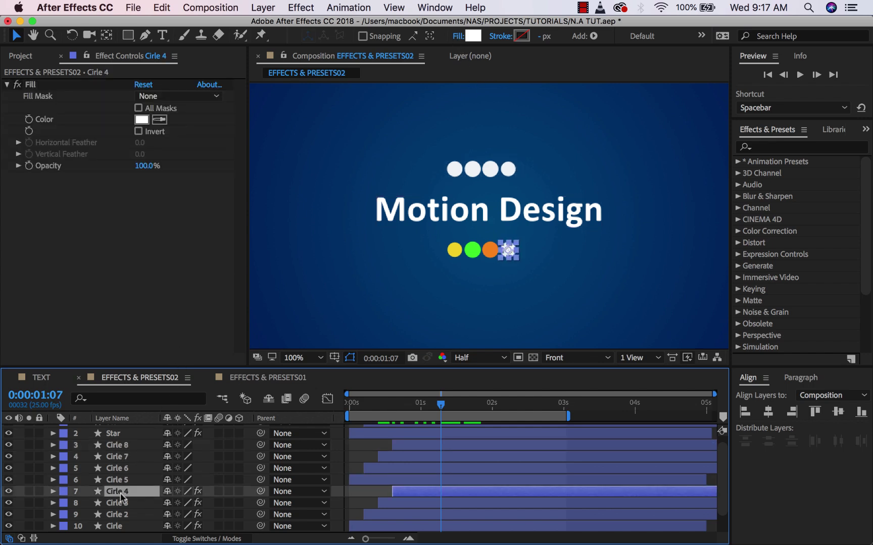
Apply a Generate Fill effect to the Cirle 5 layer and sample its color from the yellow circle below the title
left_click(121, 482)
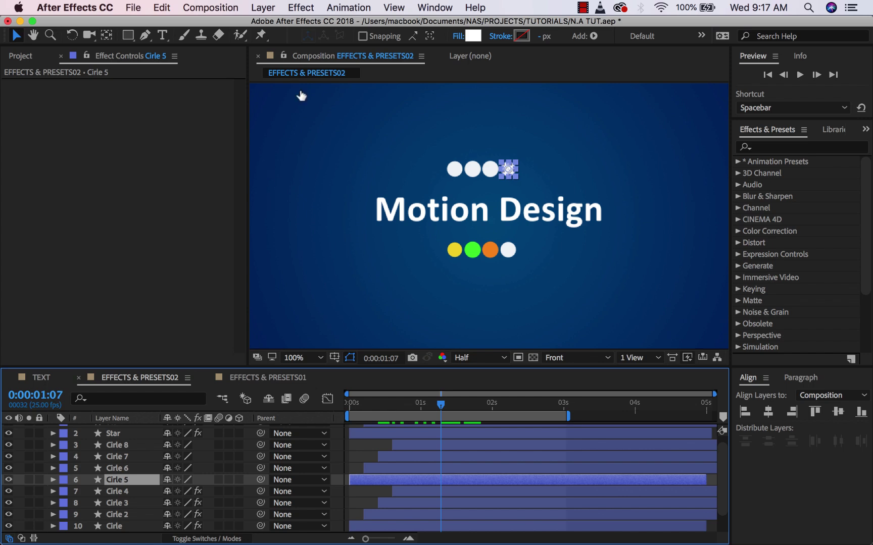
left_click(301, 9)
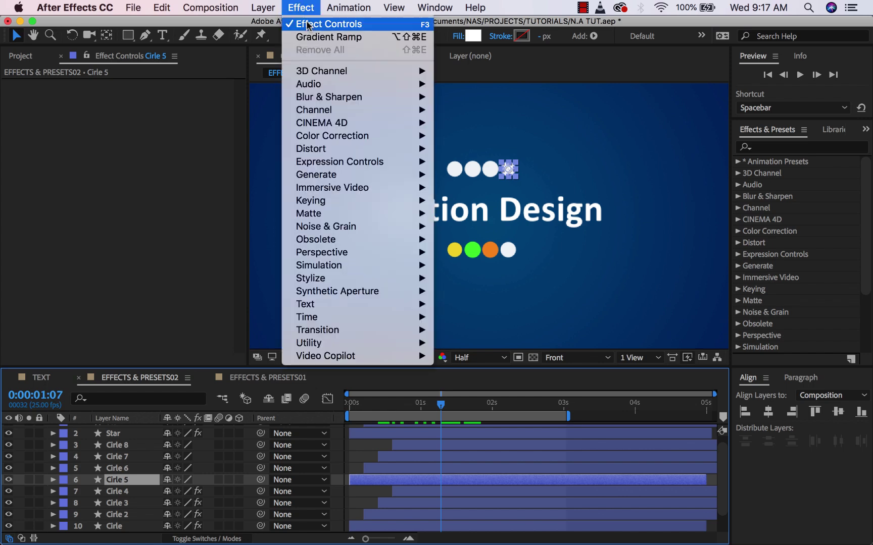
mouse_move(372, 178)
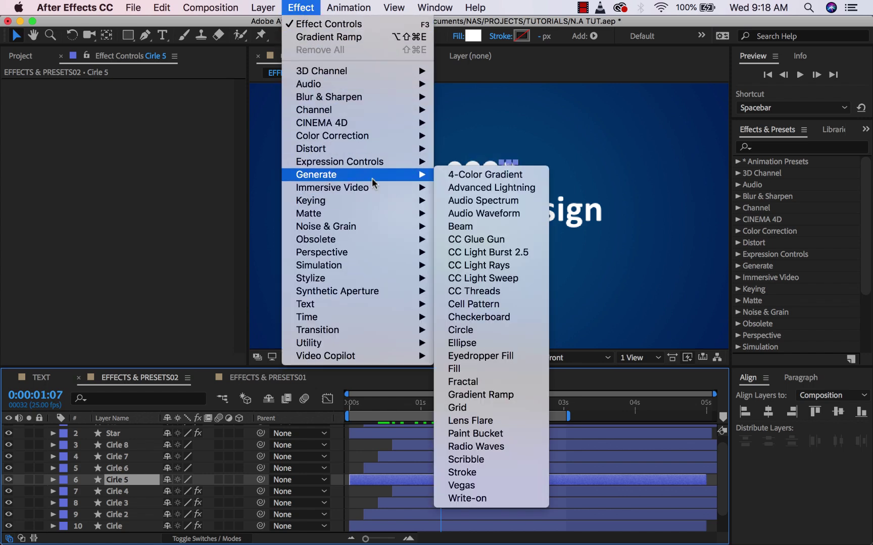
left_click(465, 367)
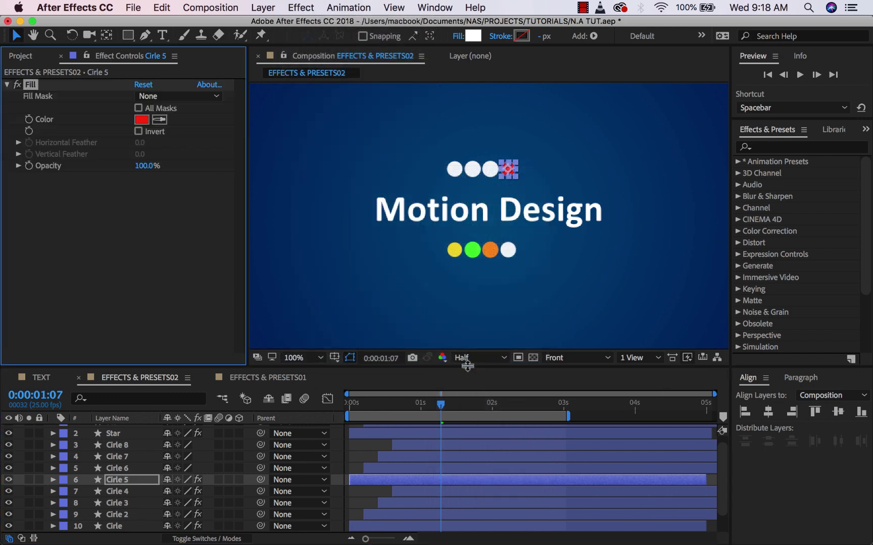
left_click(159, 120)
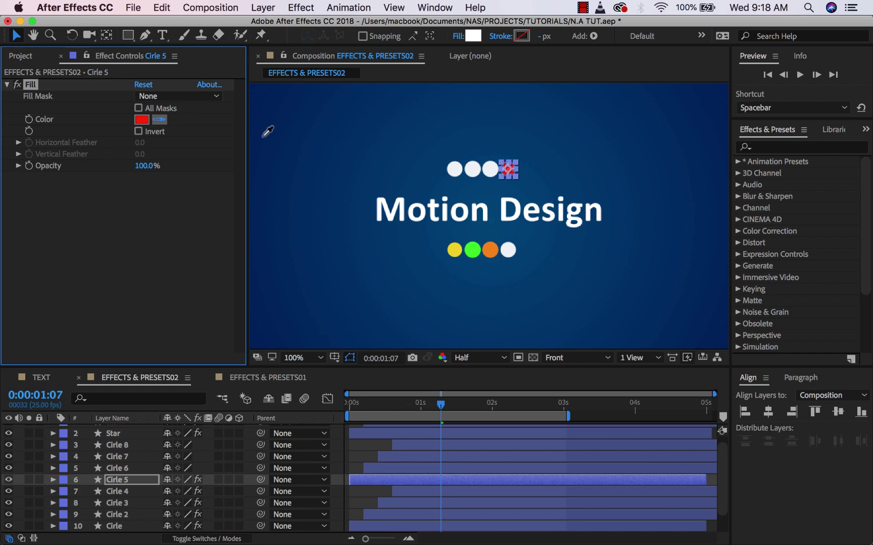
left_click(455, 251)
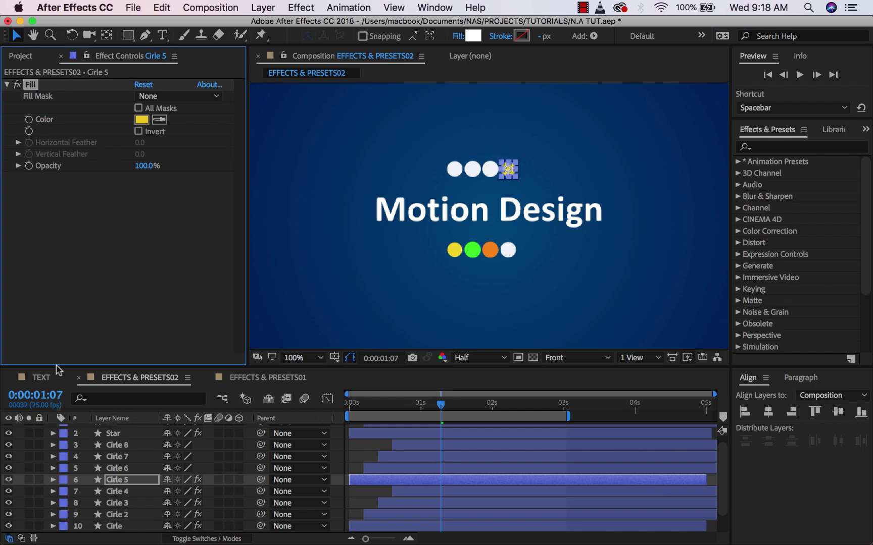
left_click(114, 480)
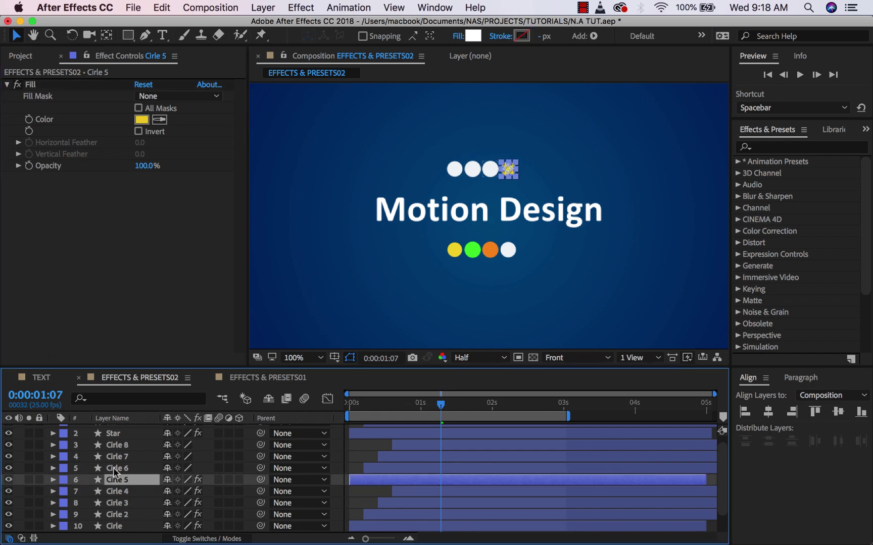
Select the Cirle 6 layer and look through the available effects in the Generate category
left_click(116, 469)
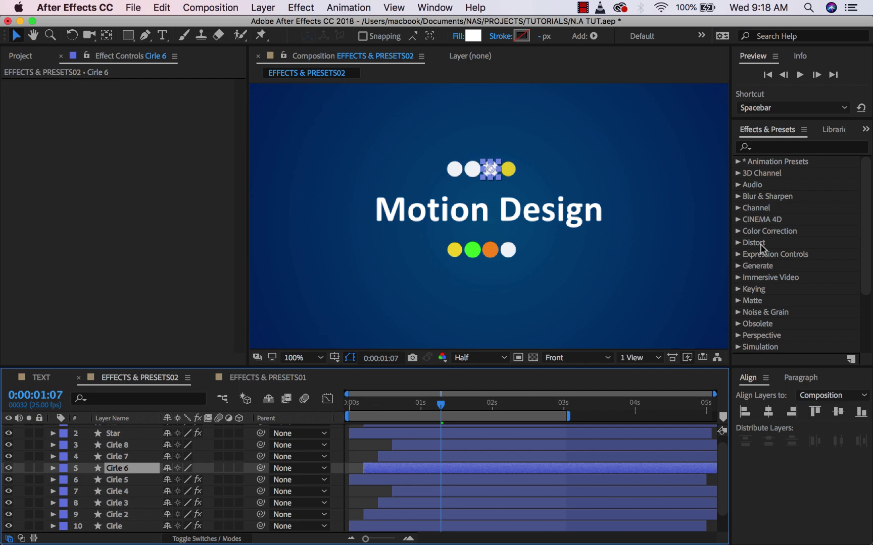
left_click(262, 7)
mouse_move(301, 7)
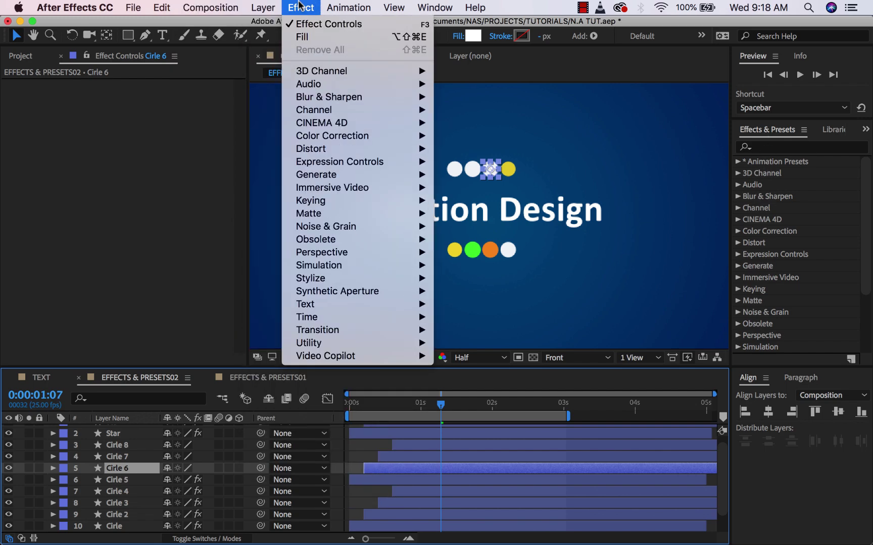
left_click(760, 266)
left_click(738, 265)
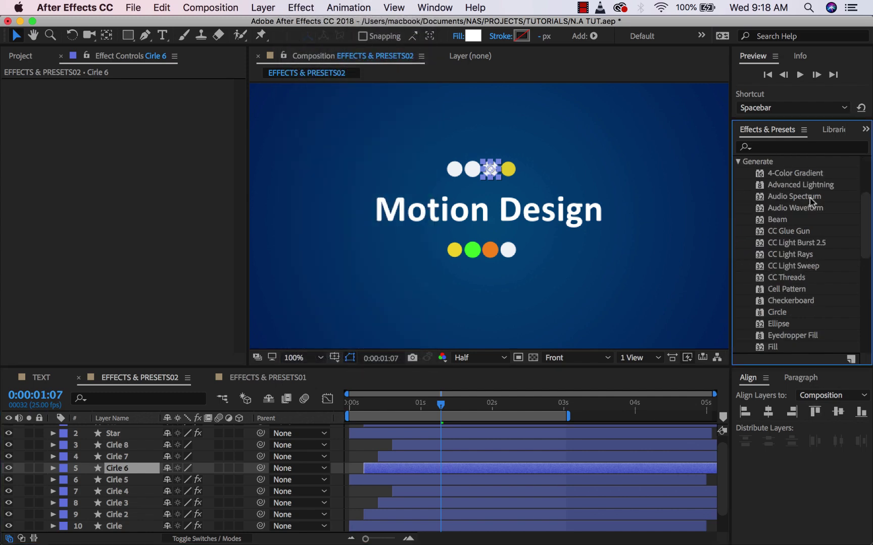
scroll(794, 247, "up", 2)
left_click(739, 183)
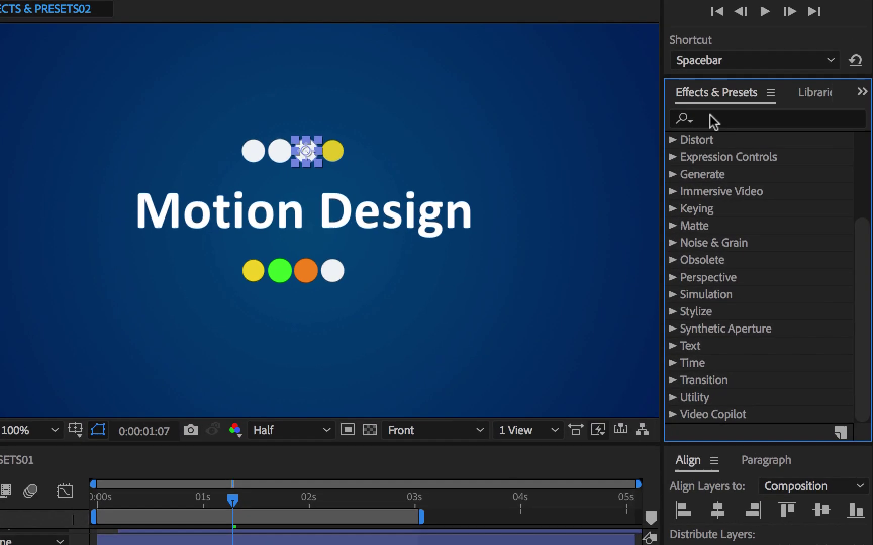
Search the effects for "fill", apply Fill to Cirle 6 and sample its color from the green circle below the title
left_click(709, 117)
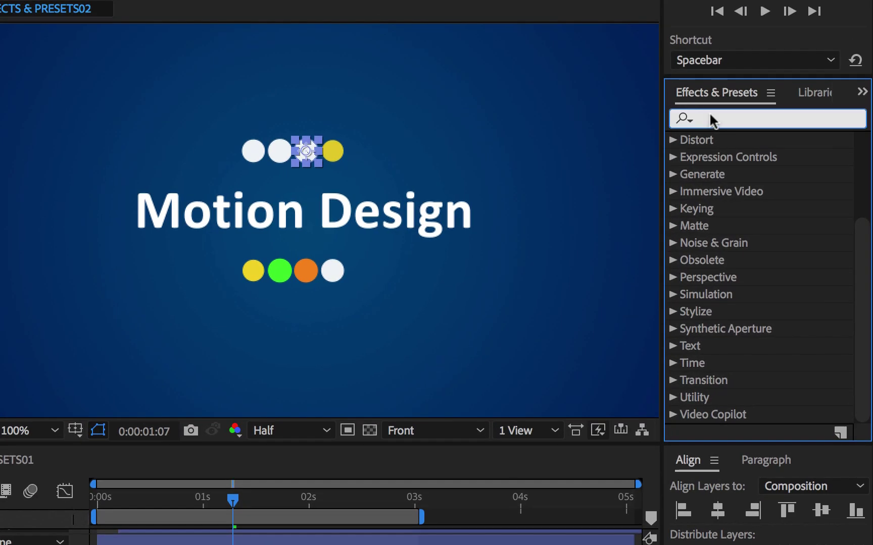
type("fill")
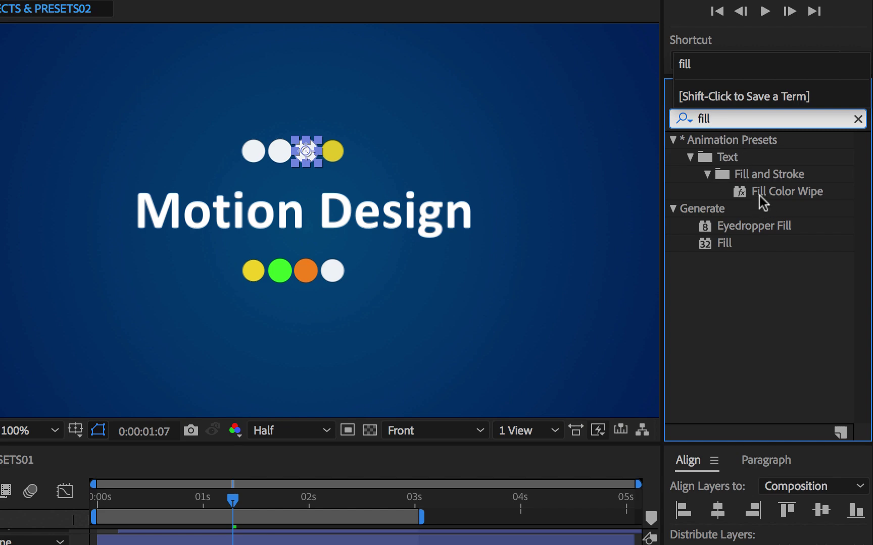
left_click(700, 258)
left_click_drag(720, 245, 154, 342)
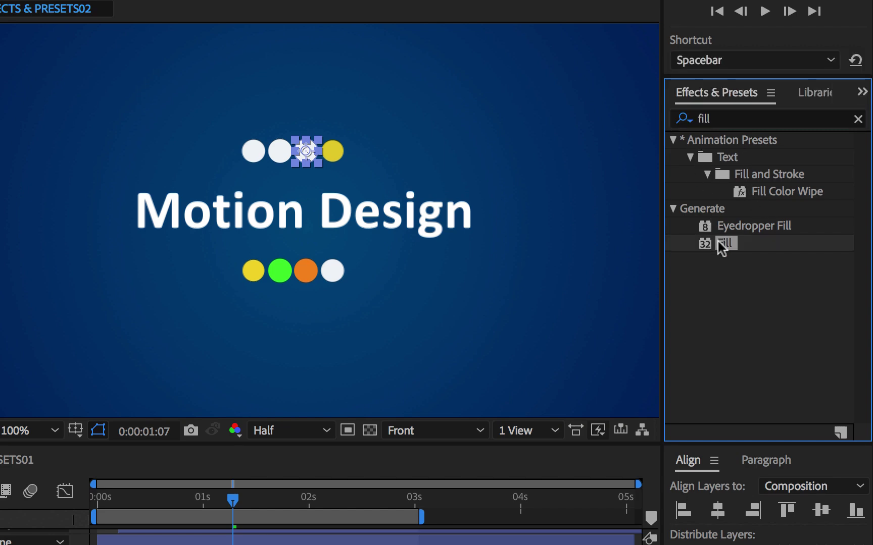
left_click_drag(228, 329, 105, 473)
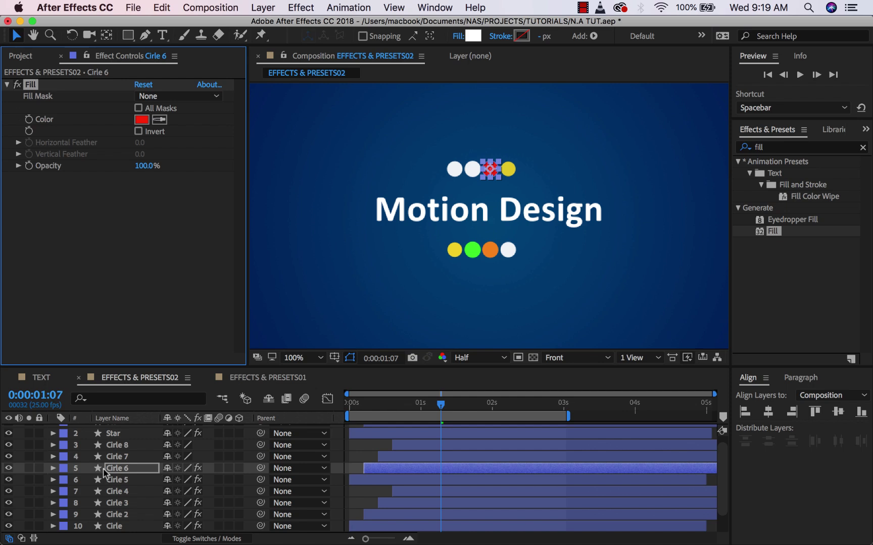
left_click(159, 120)
left_click(473, 249)
Copy the orange Fill effect from the Cirle 3 layer and paste it onto Cirle 7
left_click(115, 456)
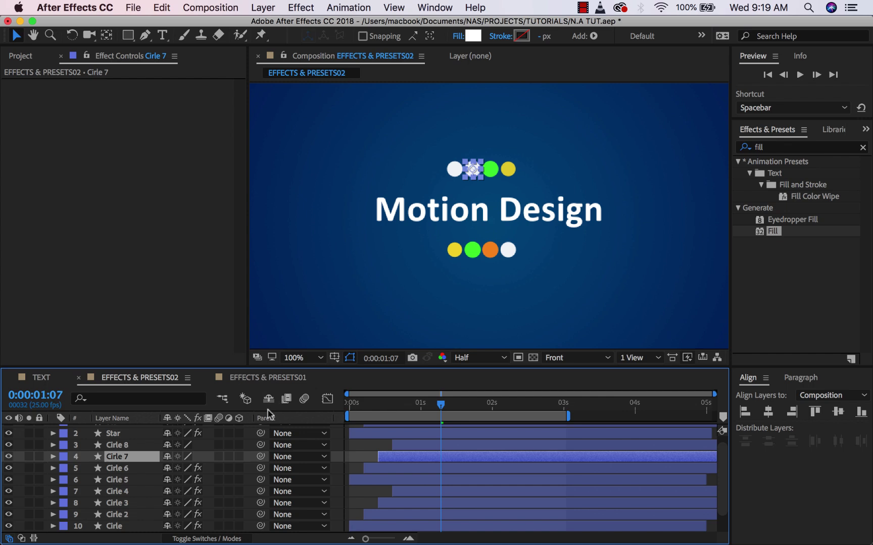
left_click(489, 251)
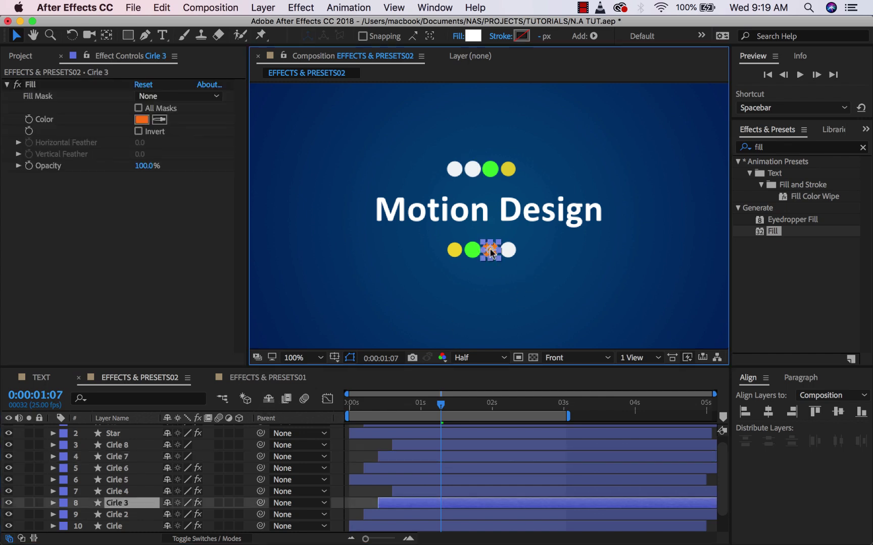
left_click(30, 86)
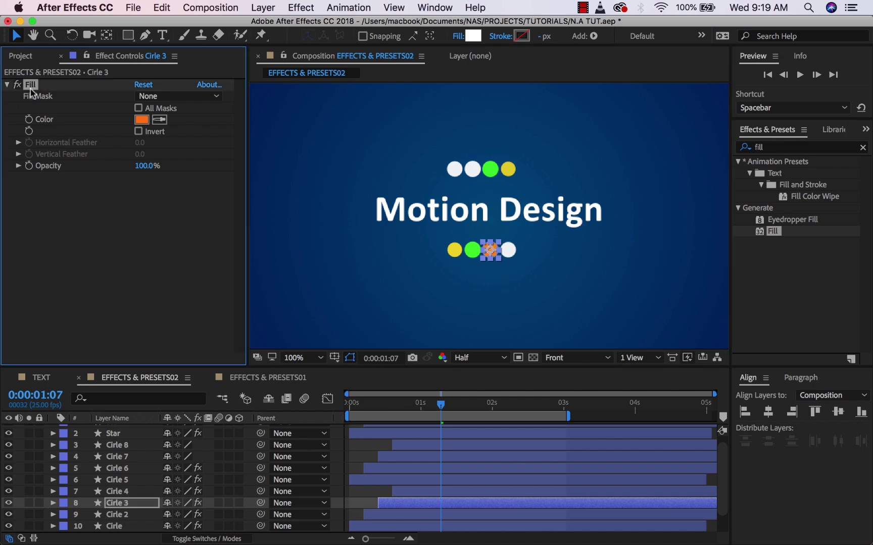
key("super+c")
left_click(473, 169)
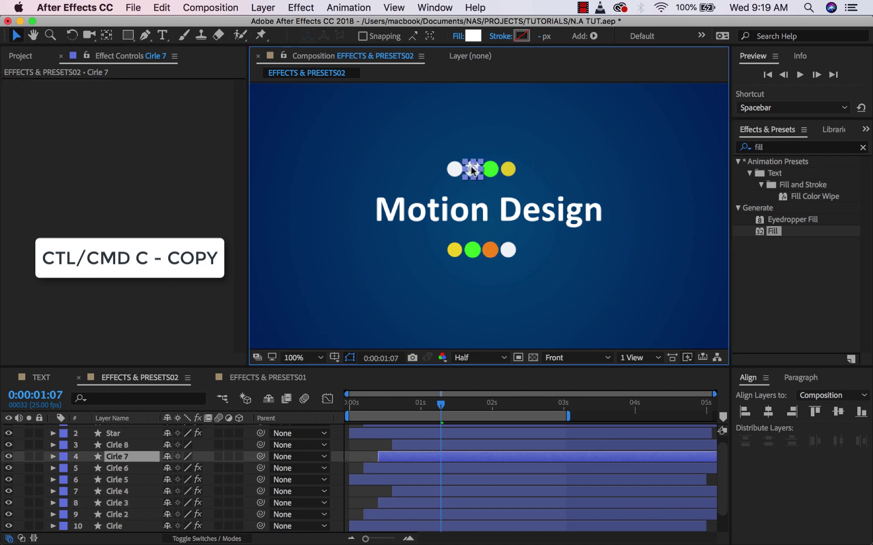
left_click(110, 459)
key("super+v")
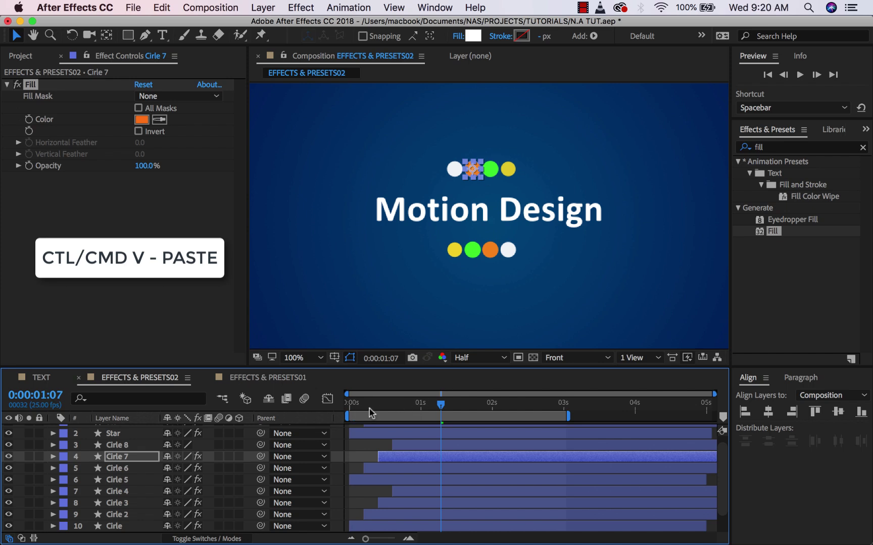
Preview the animation from the start, replay it with the whole frame fitted in the viewer, and return to 0:00:01:07
key("Home")
key("space")
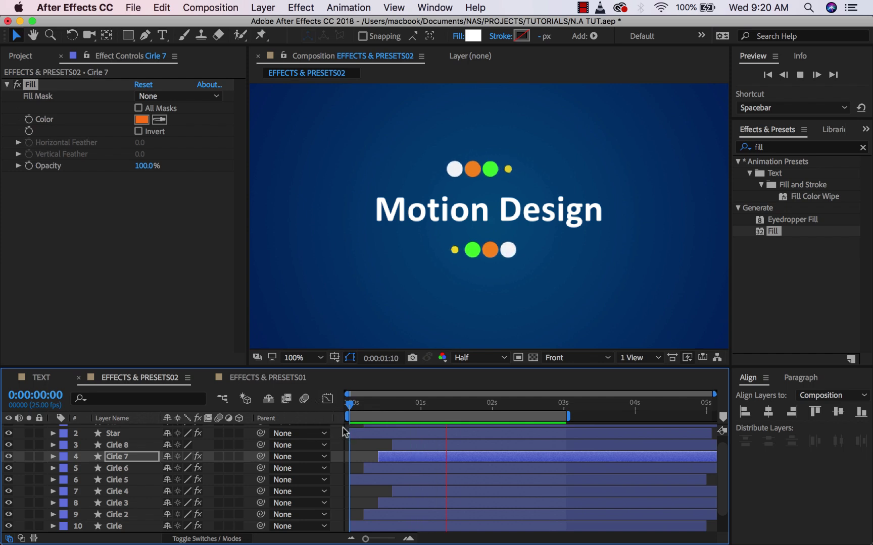
key("space")
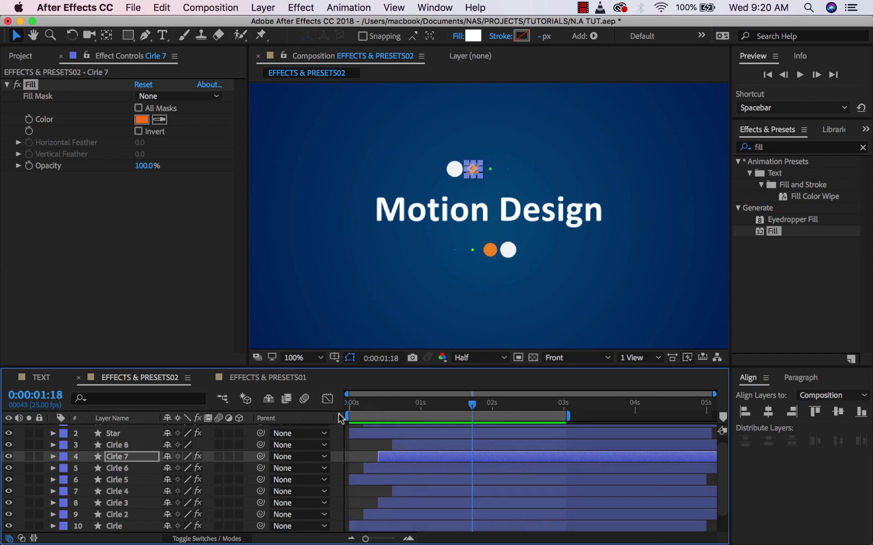
left_click(302, 360)
left_click(314, 331)
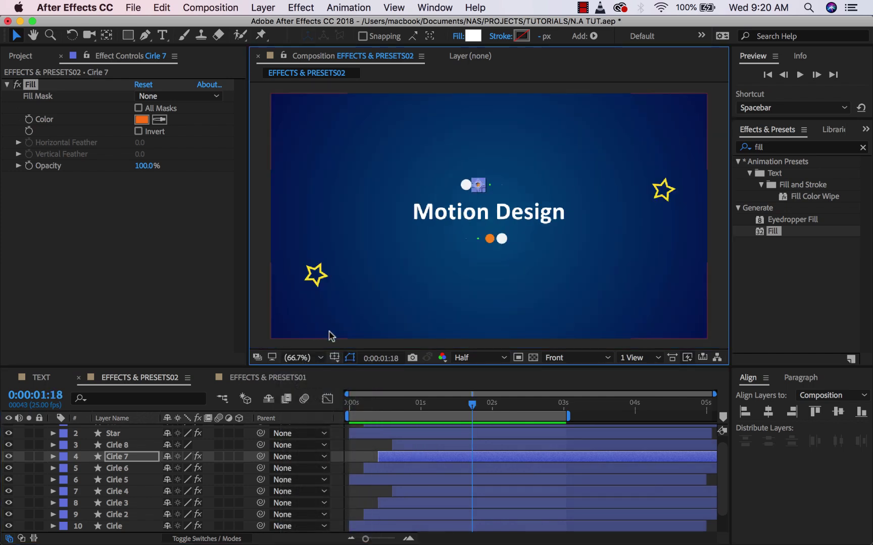
key("space")
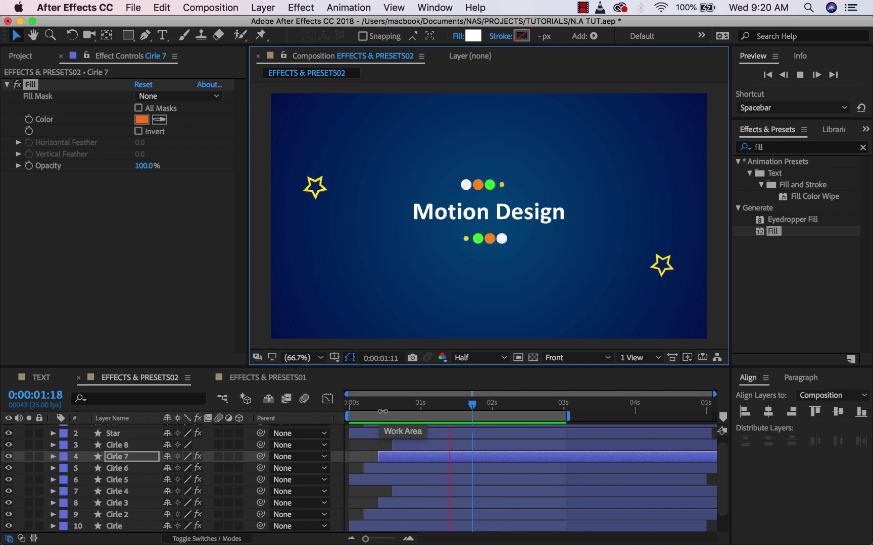
left_click_drag(382, 409, 441, 406)
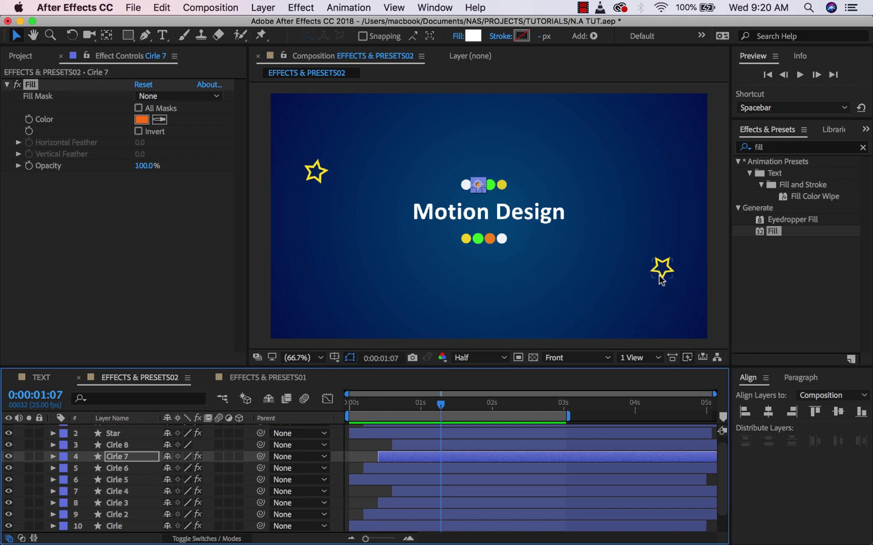
Search the effects for "glow", apply the Stylize Glow effect to the Star layer and deselect all layers
scroll(83, 465, "up", 1)
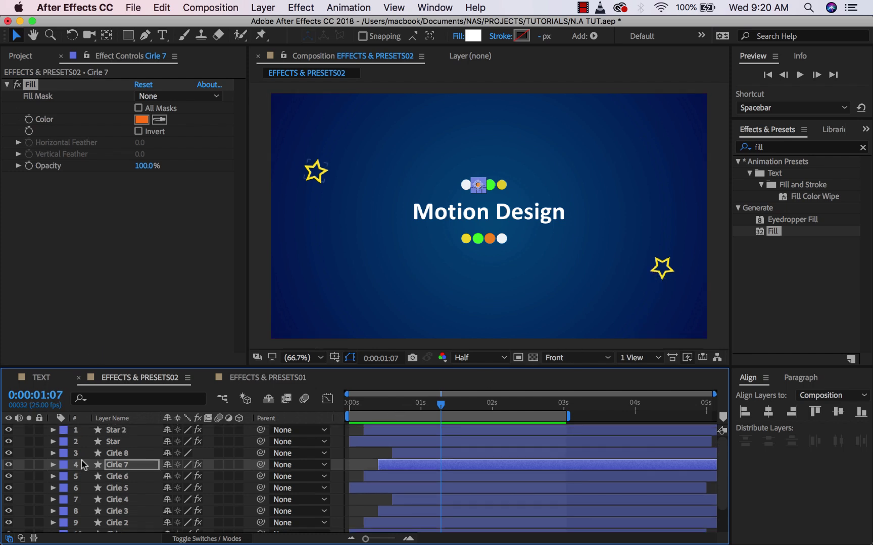
left_click(107, 443)
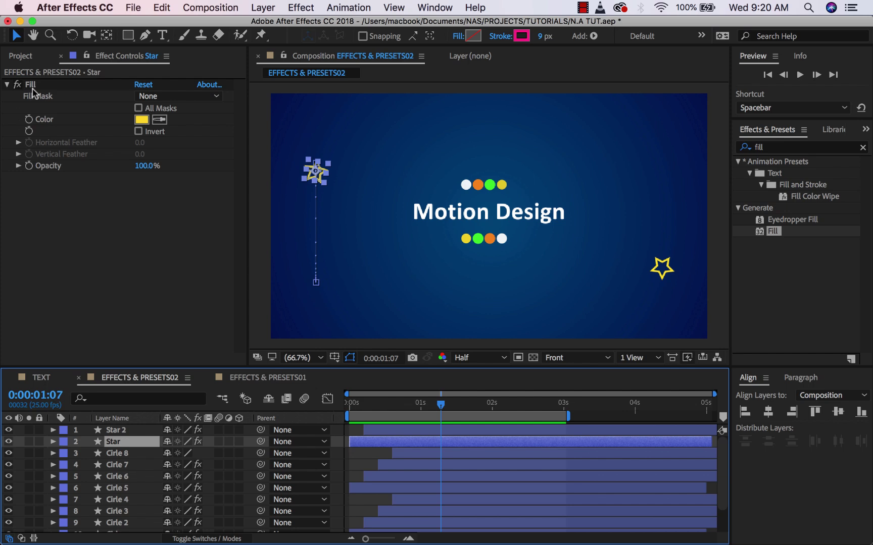
left_click(863, 147)
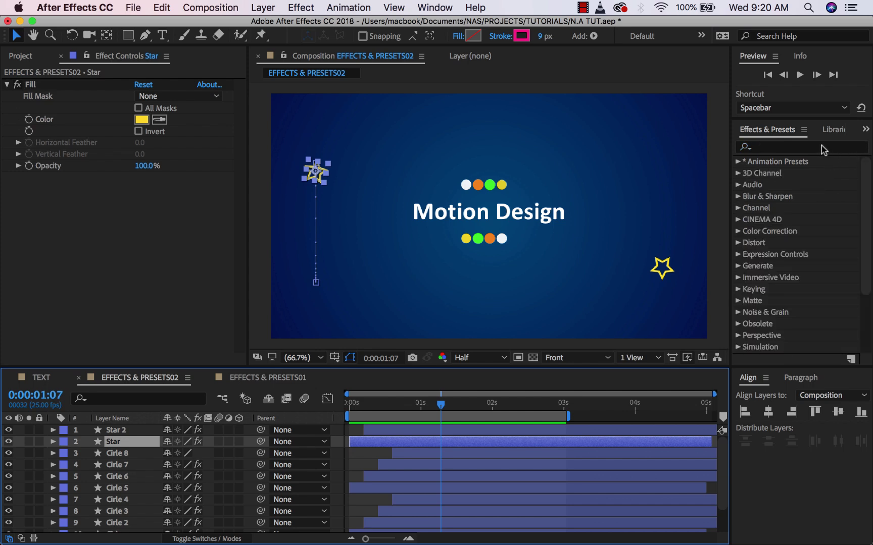
left_click(821, 147)
type("glow")
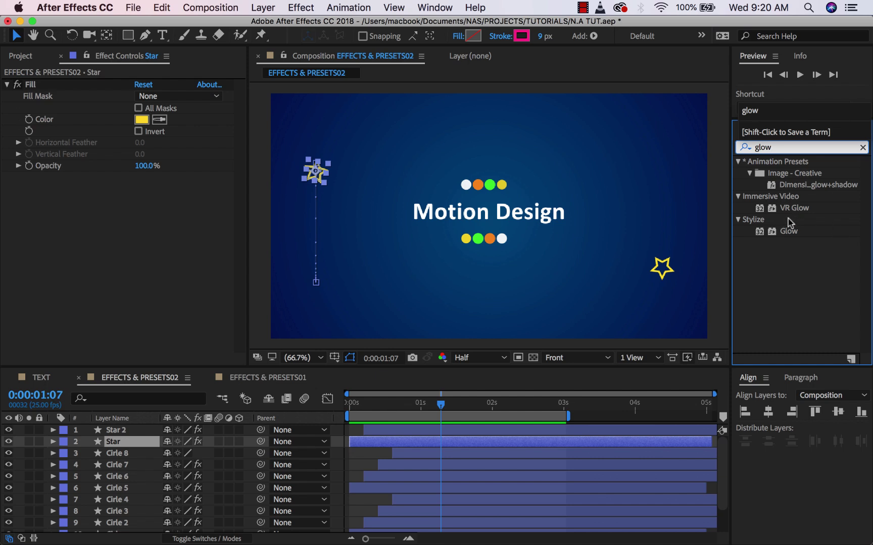
left_click_drag(794, 233, 110, 444)
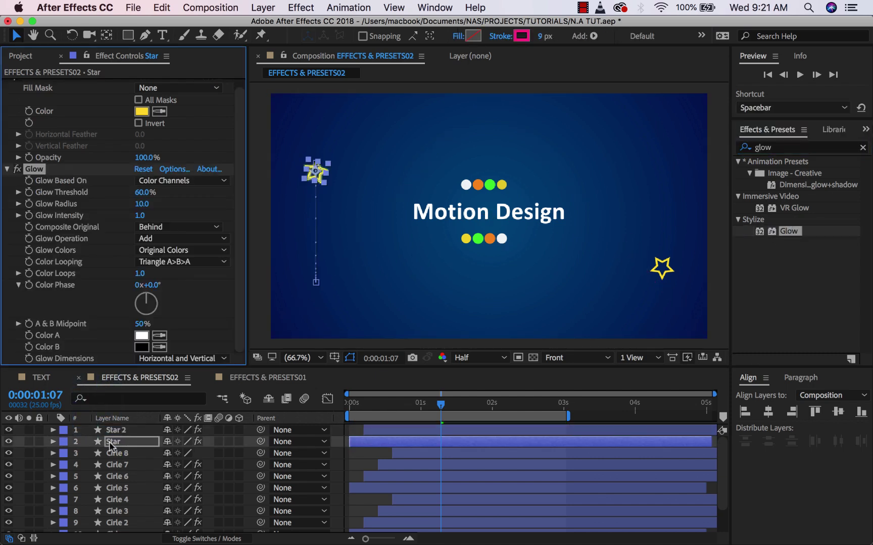
left_click(18, 447)
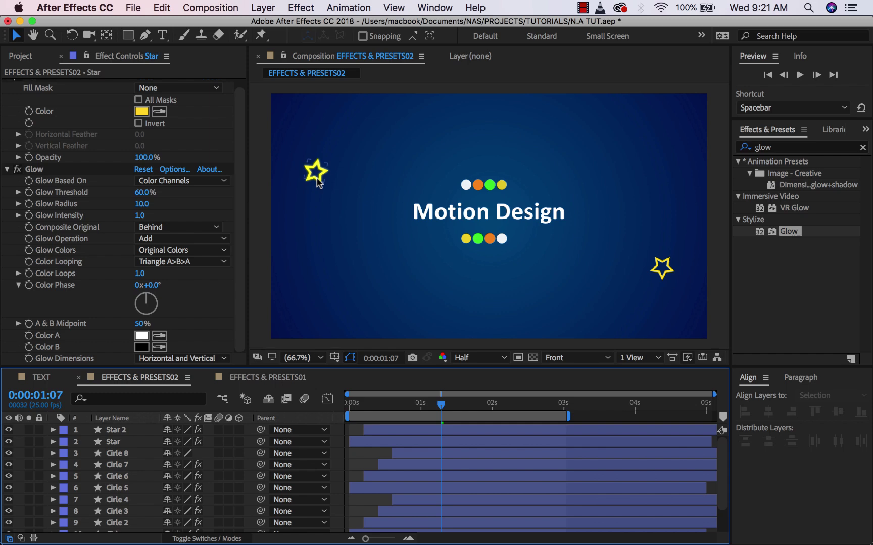
Set the Glow Threshold of the Star layer's Glow effect to 56.9%
scroll(50, 143, "up", 1)
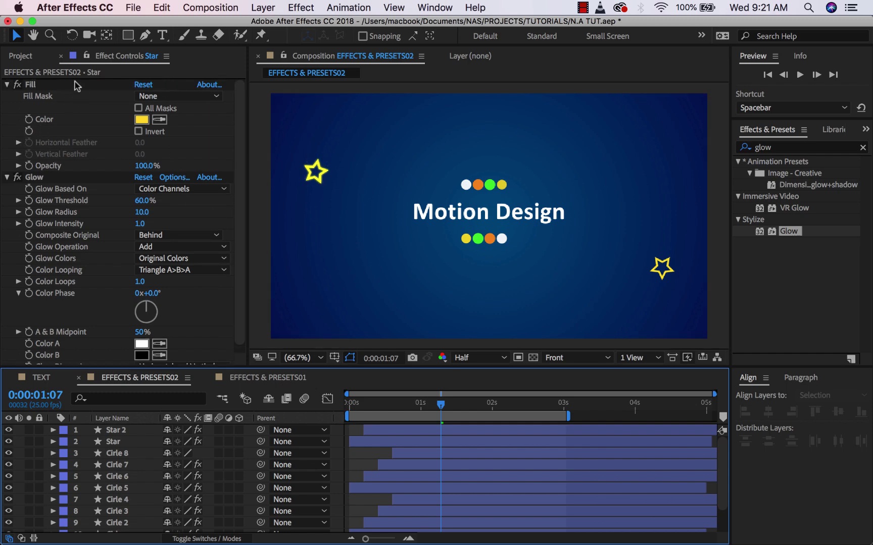
scroll(61, 152, "down", 1)
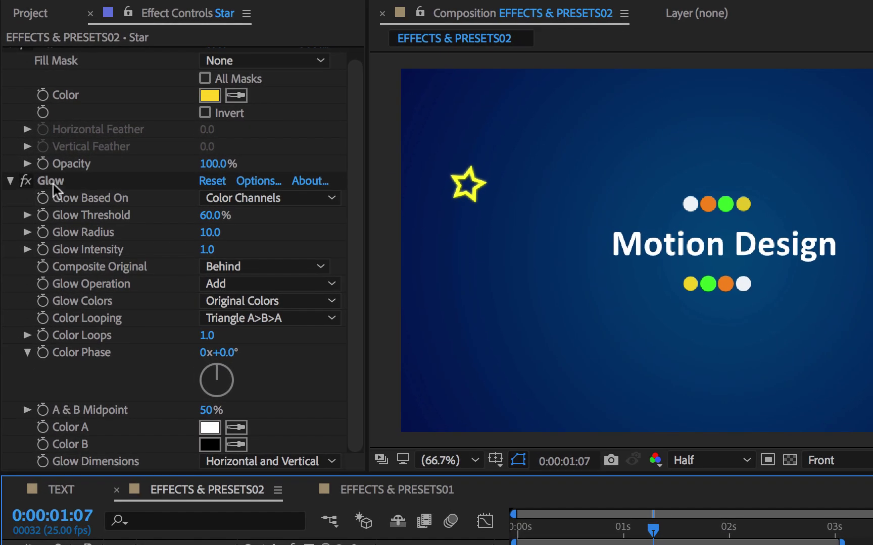
left_click(53, 183)
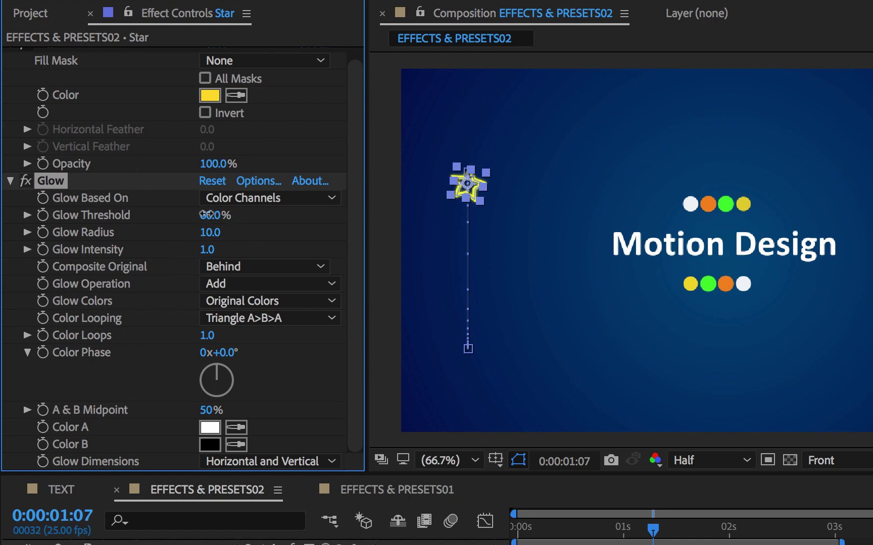
left_click_drag(207, 215, 201, 216)
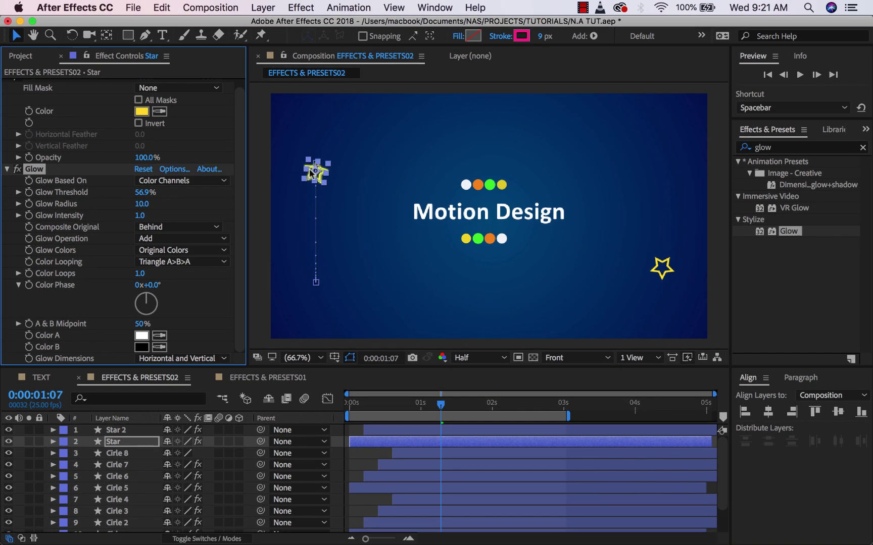
Zoom in to 100% on the glowing star at the upper left of the frame and hide the layer handles
key("period")
key("period")
key("period")
key("comma")
key("comma")
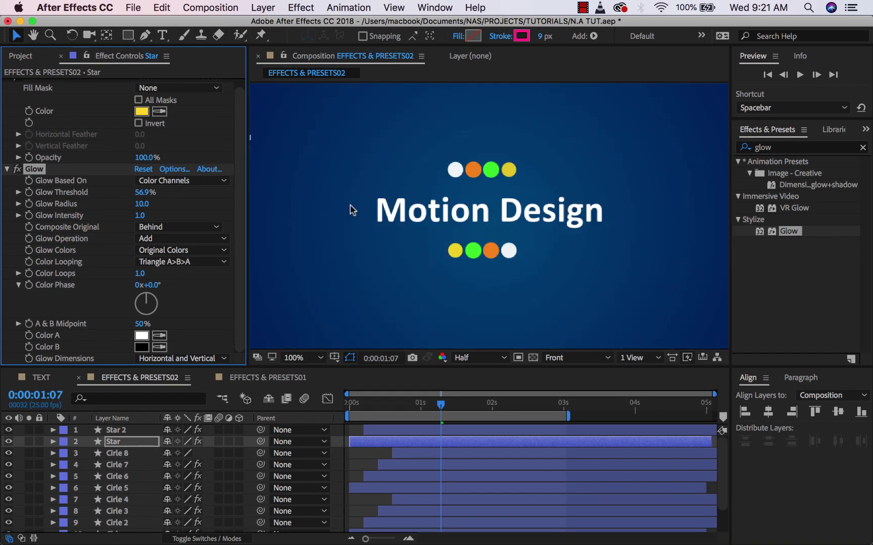
key("h")
left_click_drag(352, 210, 489, 227)
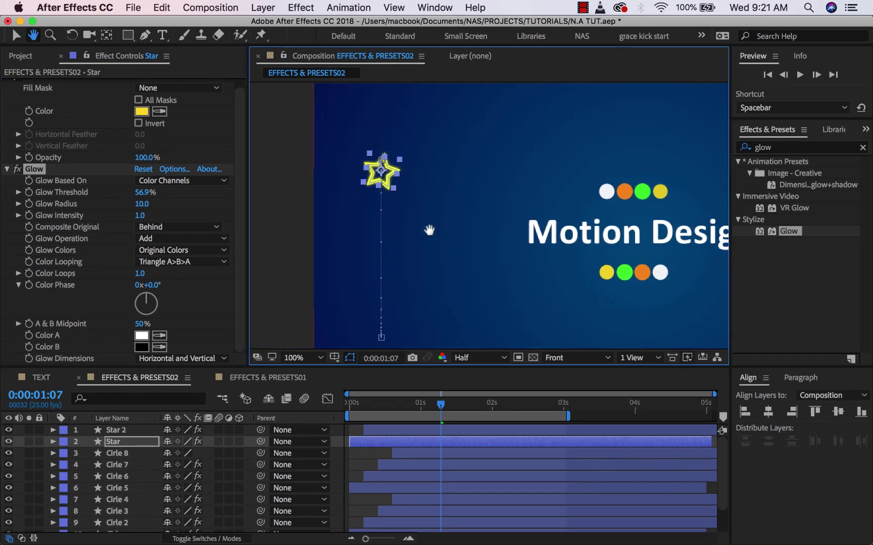
key("v")
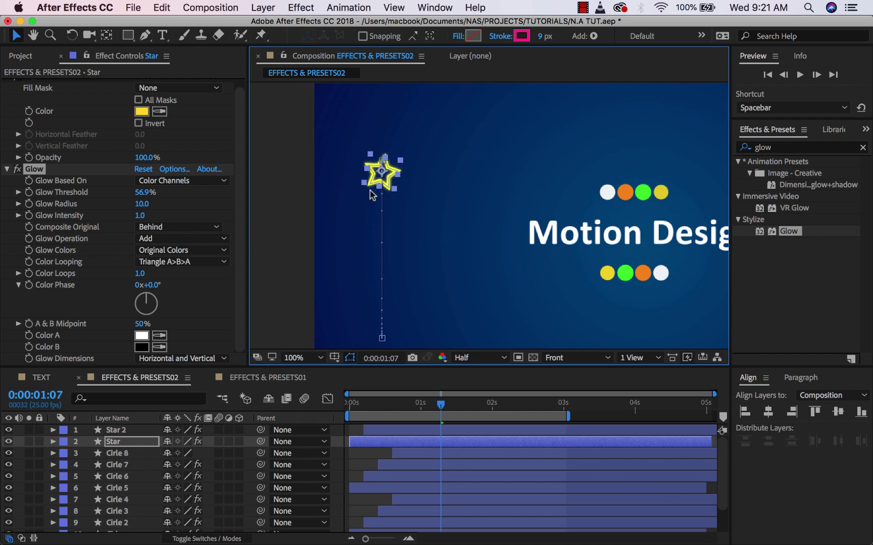
scroll(374, 172, "right", 3)
scroll(374, 171, "down", 1)
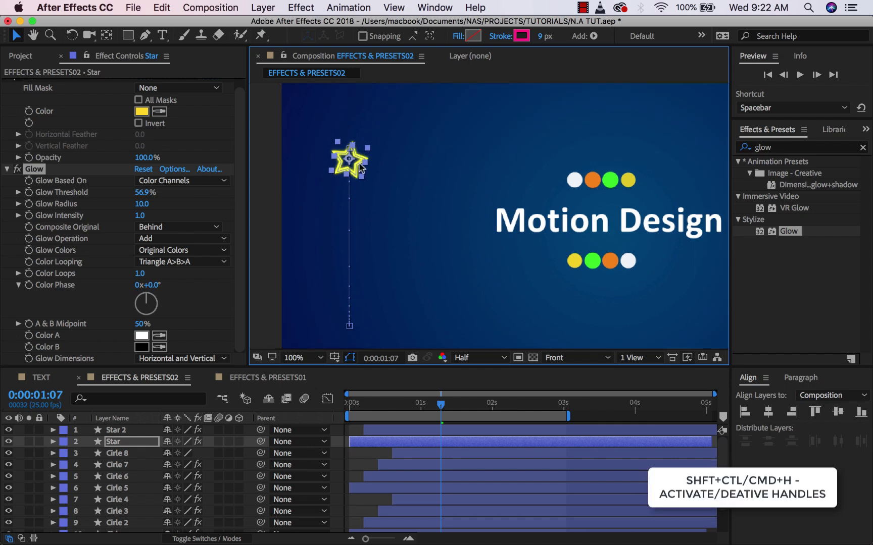
key("super+shift+h")
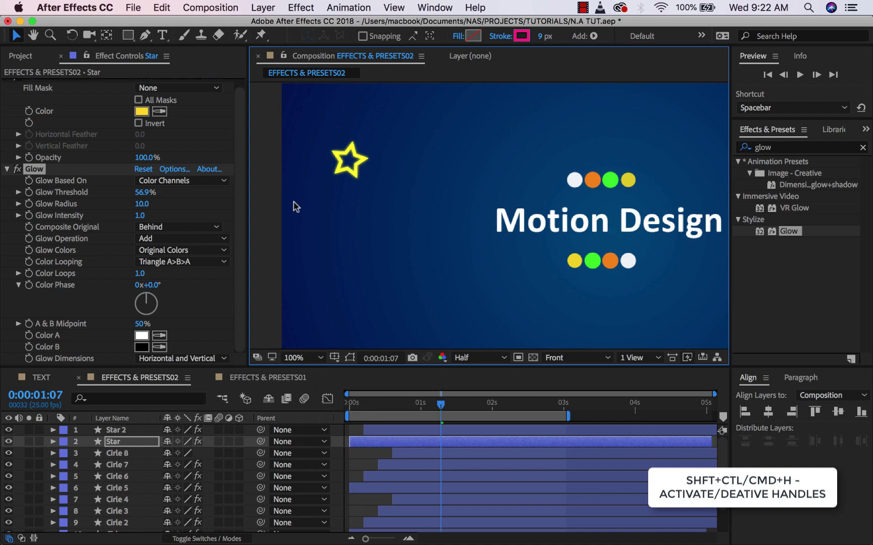
Select the Star layer, show its layer handles again and hide them once more
left_click(120, 443)
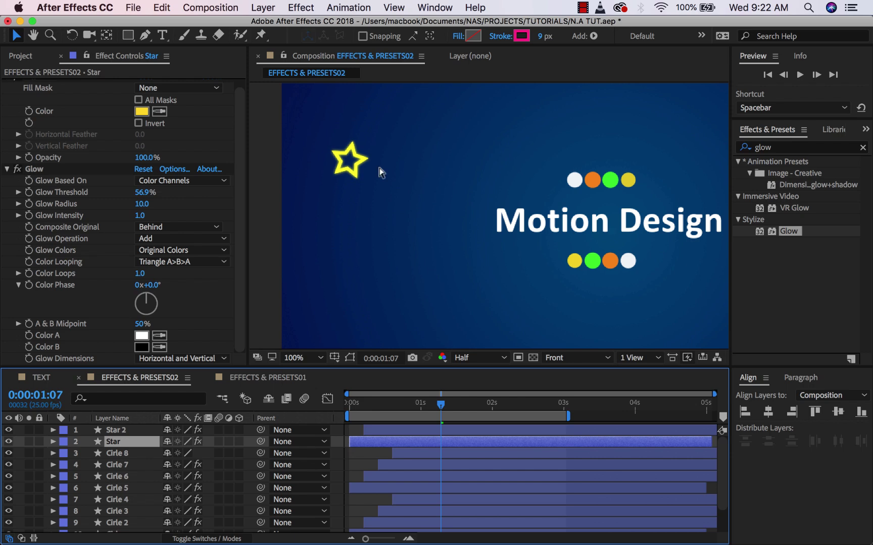
key("super+shift+h")
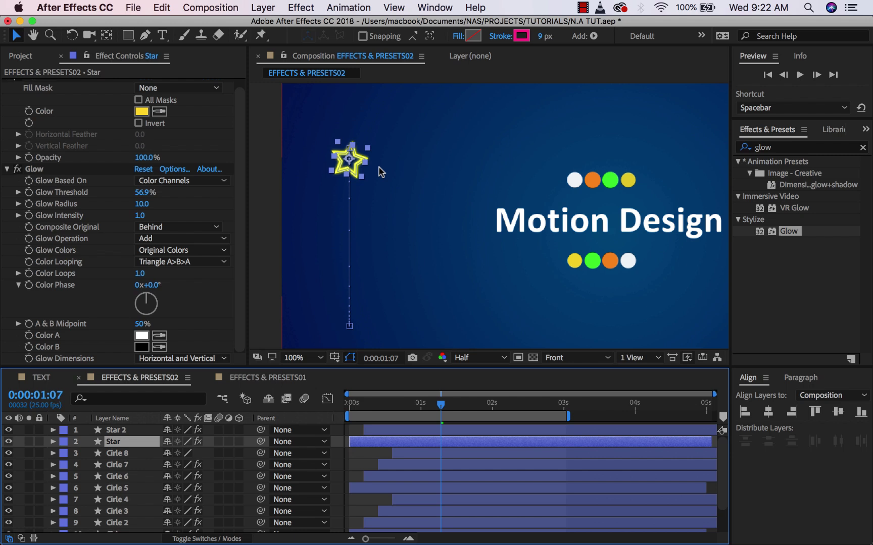
key("super+shift+h")
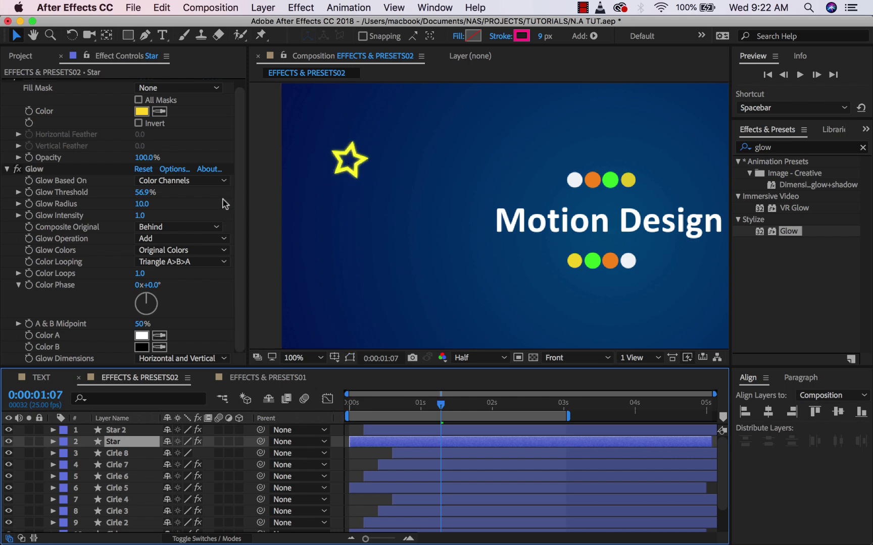
Set the Star's Glow Threshold to 64.7%, Glow Radius to 76.0 and Glow Intensity to 1.5, and fit the frame in the viewer
mouse_move(141, 192)
left_mouse_down()
mouse_move(165, 192)
mouse_move(156, 192)
left_mouse_up()
left_click_drag(142, 203, 172, 202)
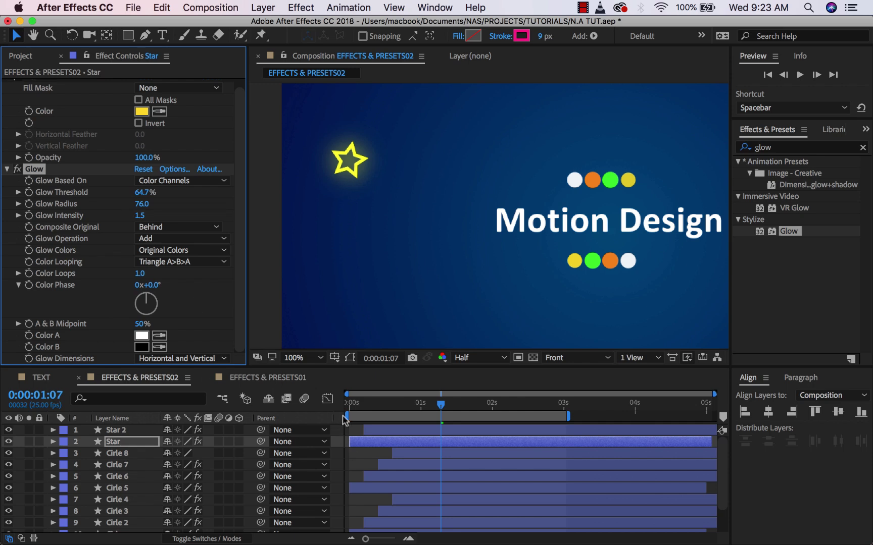
left_click(294, 358)
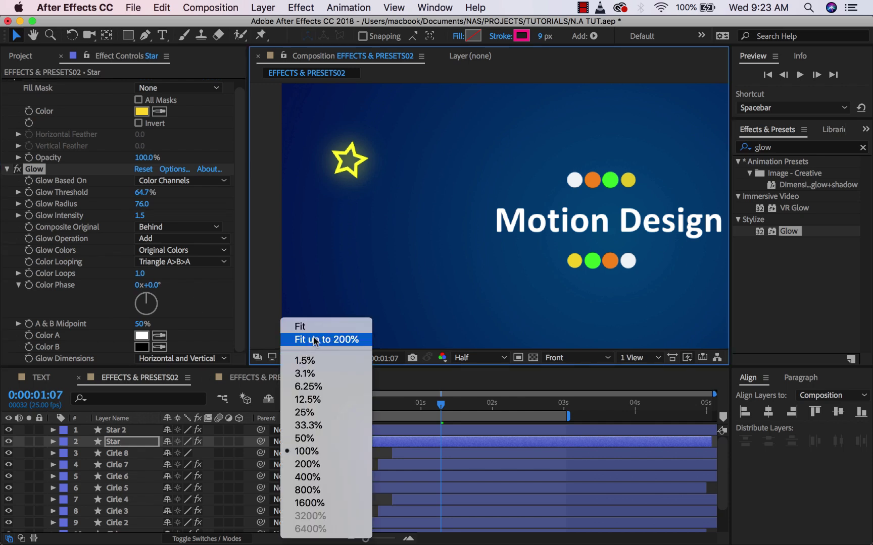
left_click(318, 332)
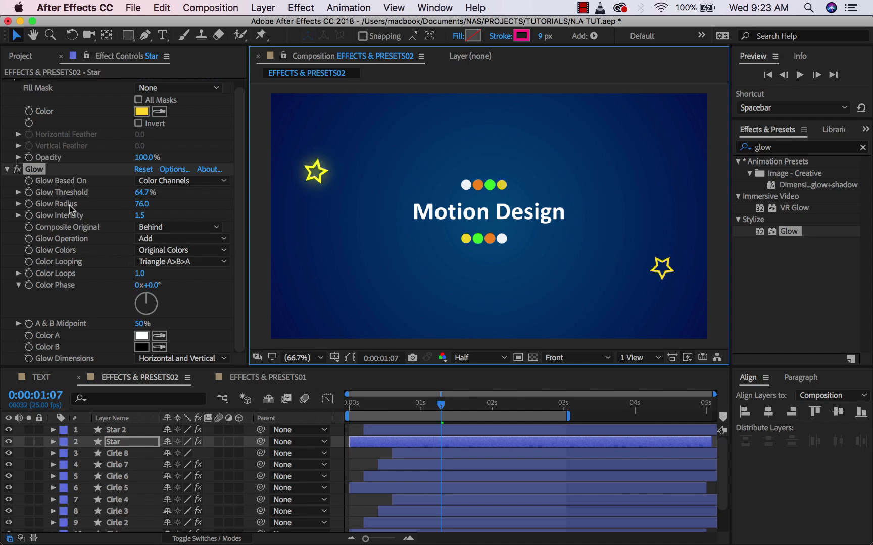
Copy the Glow effect from the Star layer and paste it onto Star 2
left_click(34, 171)
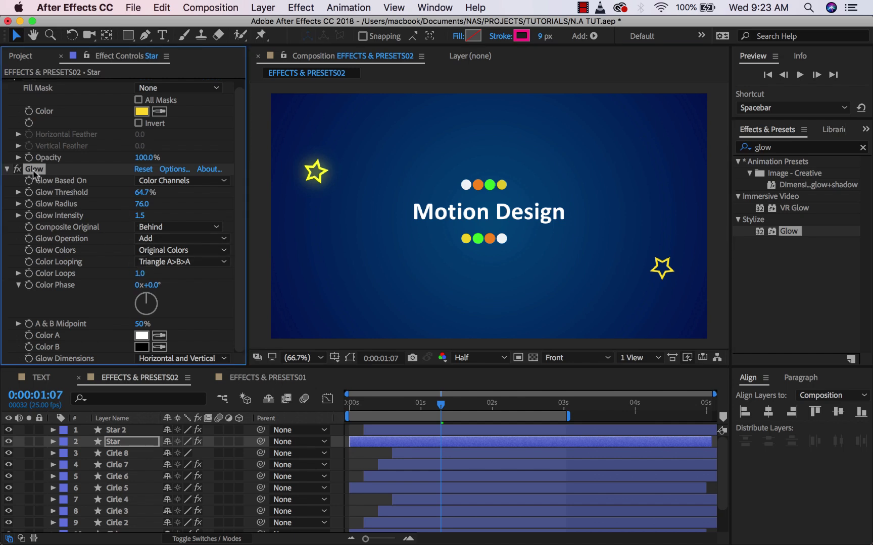
left_click(142, 431)
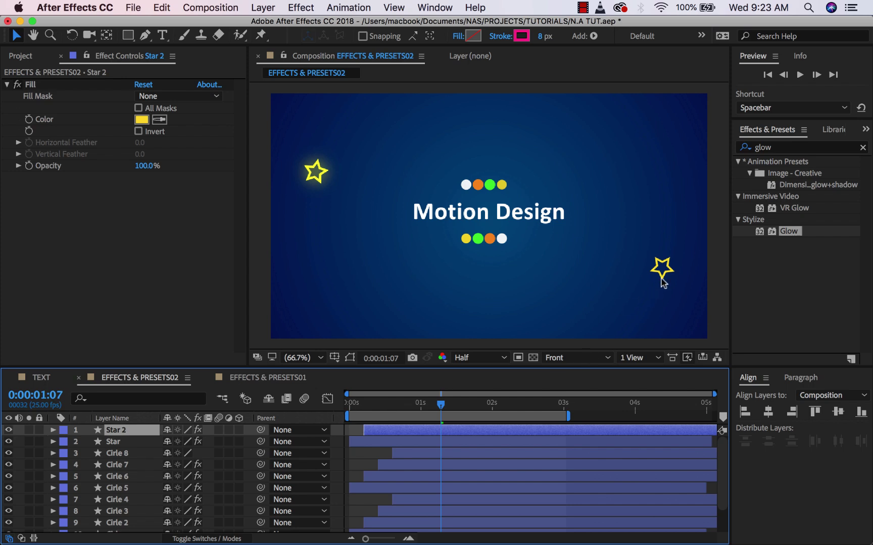
left_click_drag(229, 224, 197, 240)
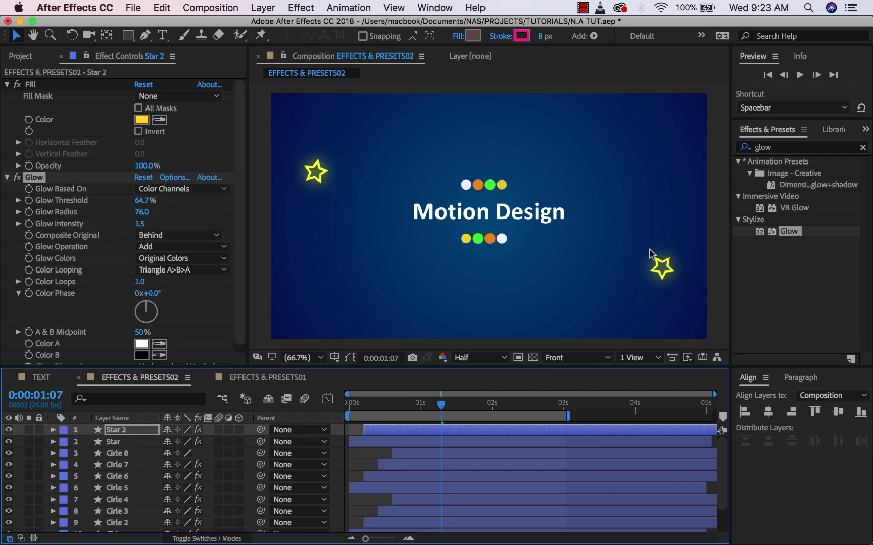
Preview the animation from the start with the Glow on both stars
key("Home")
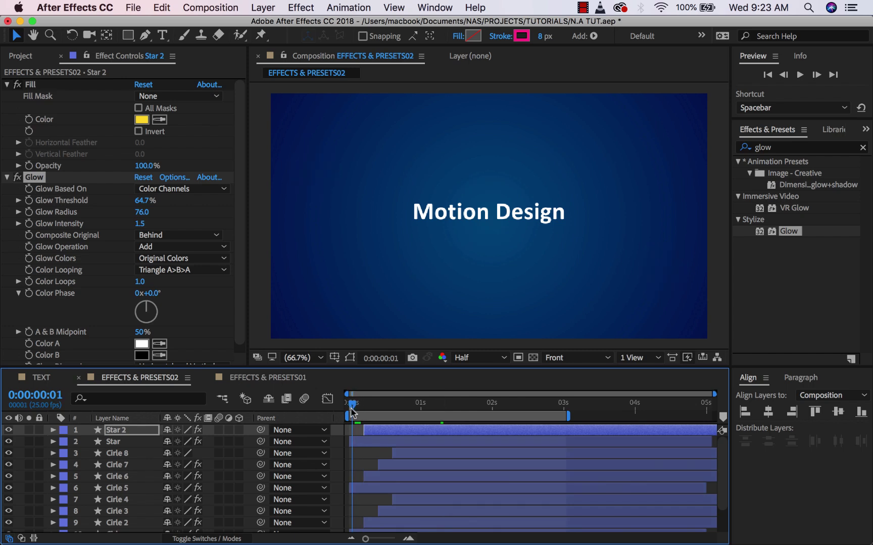
key("space")
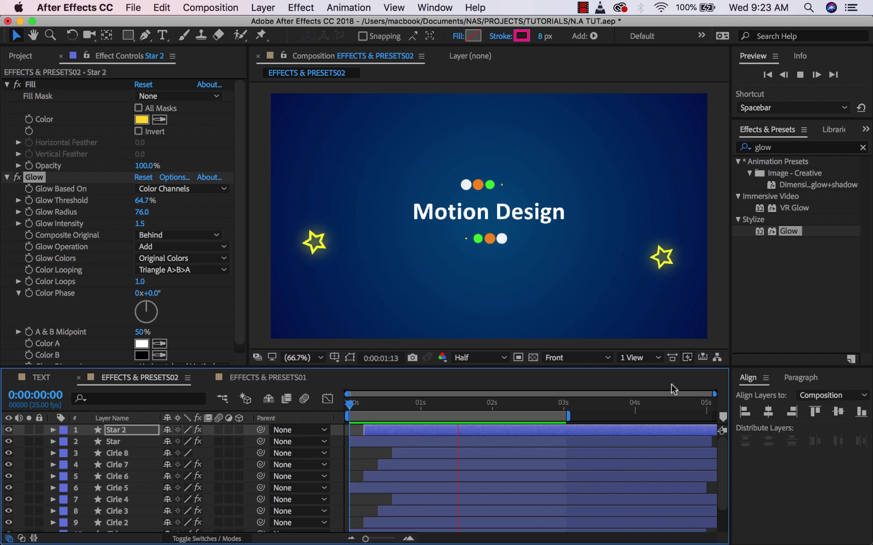
key("space")
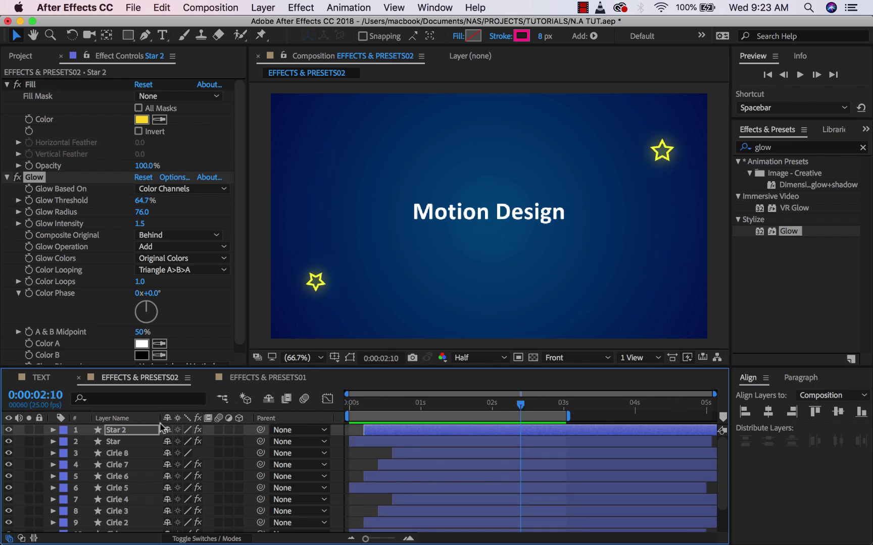
Search the presets for "slow fade", apply Slow Fade On to the Motion Design text layer at 0:00:00:00 and preview it
scroll(124, 468, "down", 3)
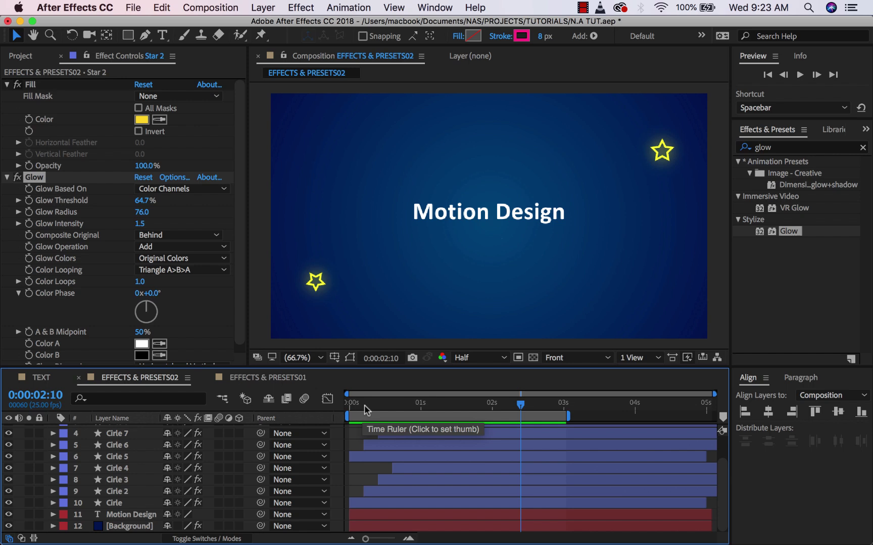
left_click_drag(364, 405, 334, 401)
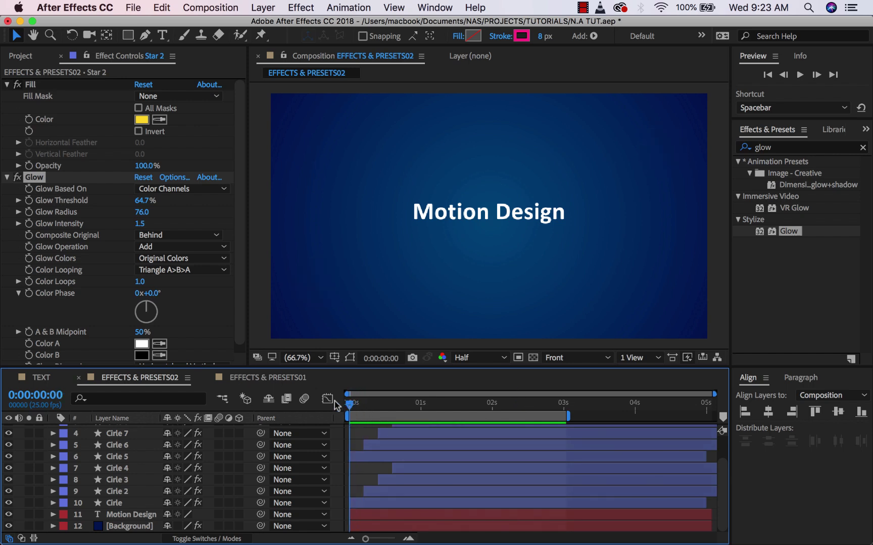
left_click(129, 516)
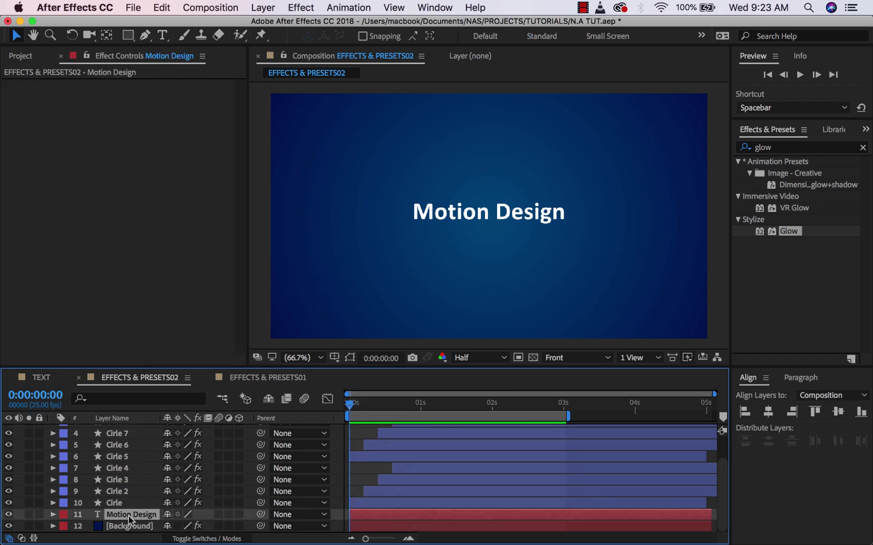
left_click(826, 147)
key("BackSpace")
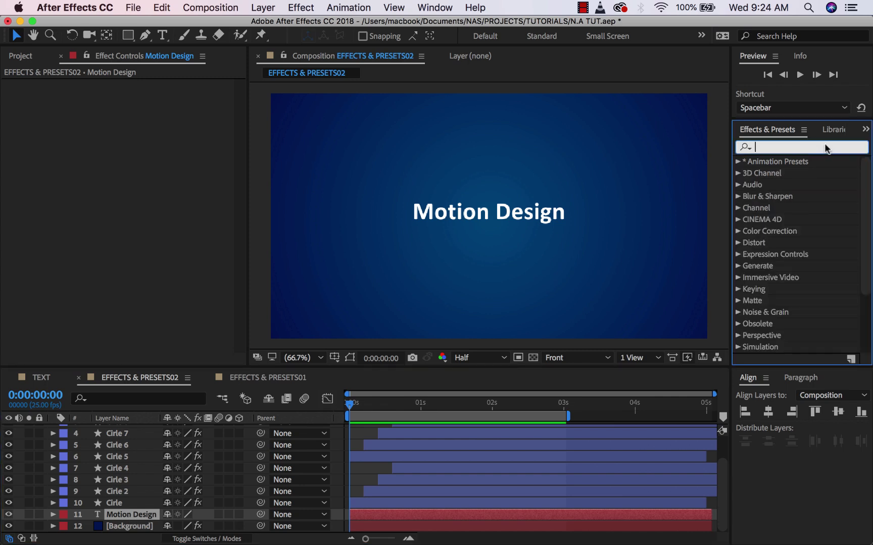
type("slow fade")
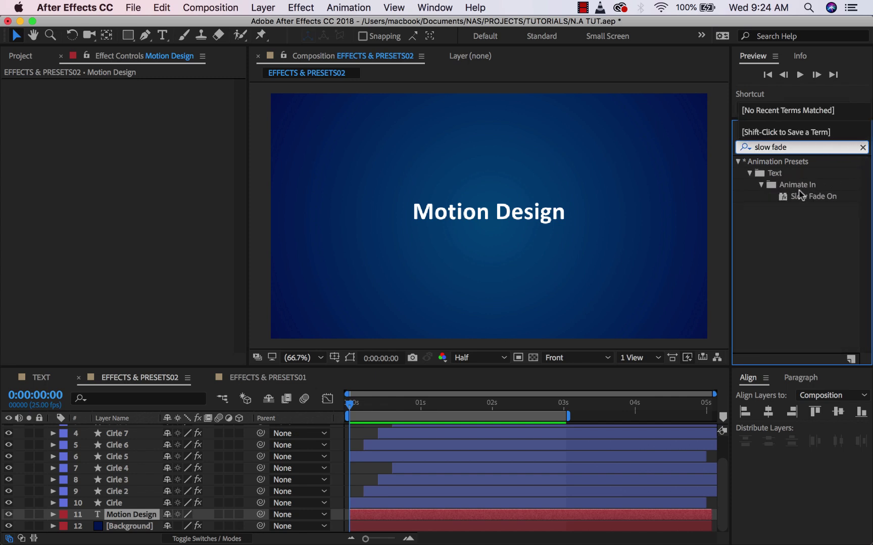
left_click_drag(803, 197, 357, 518)
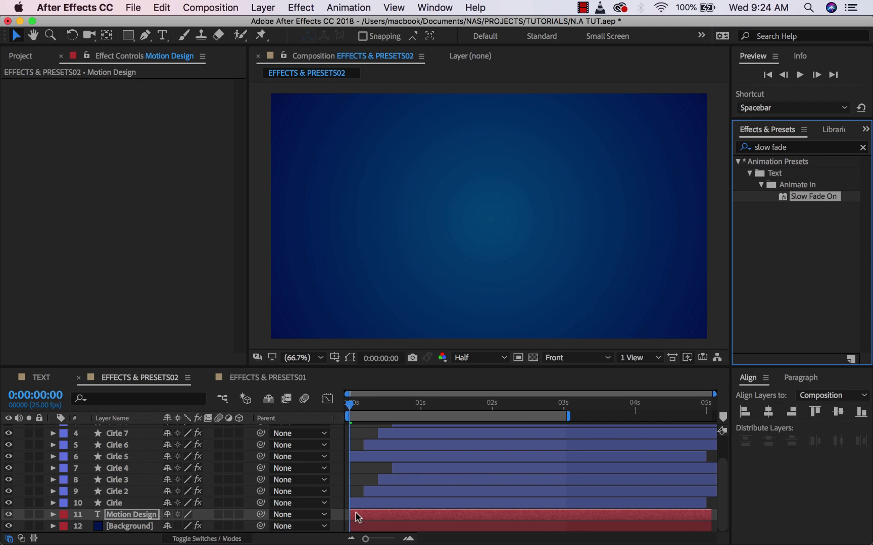
key("space")
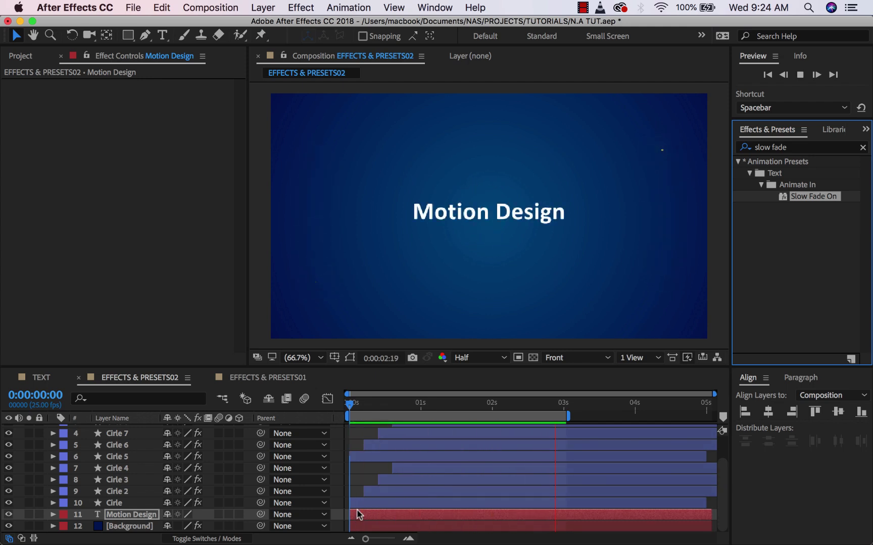
Reveal the Motion Design layer's Offset keyframes, move the last one to about 1 second and Easy Ease both
left_click(357, 514)
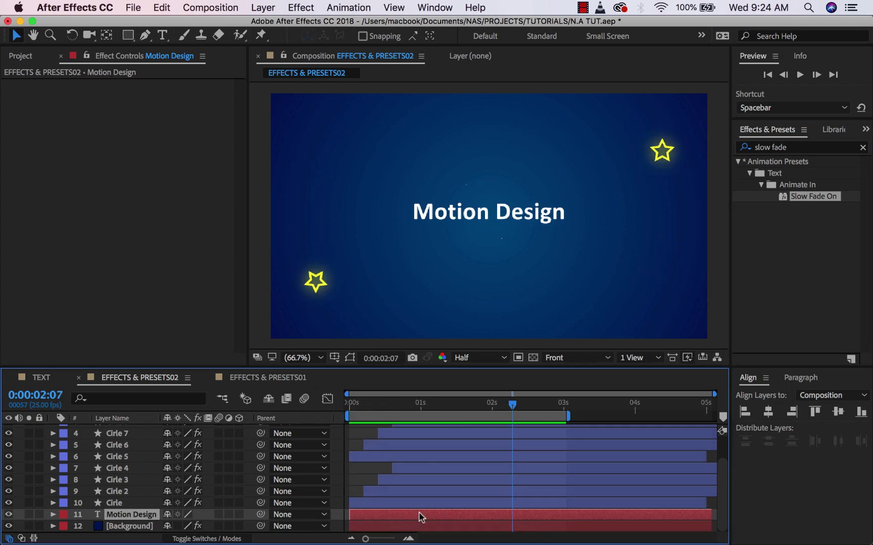
key("u")
scroll(418, 511, "down", 1)
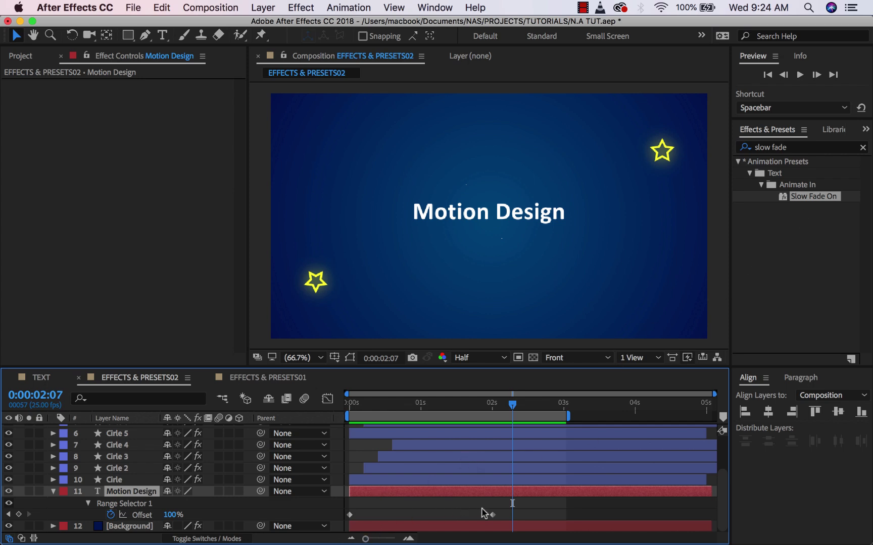
left_click_drag(494, 516, 341, 518)
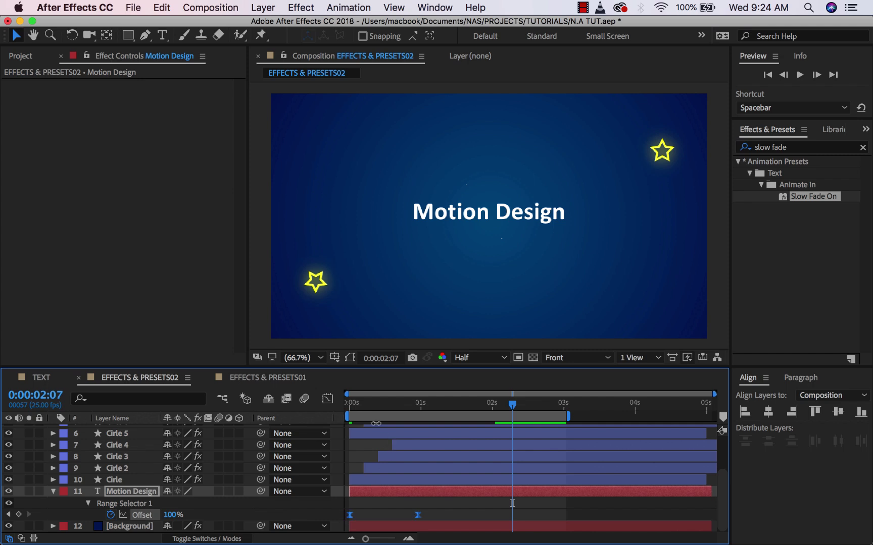
Lengthen the last Offset keyframe's incoming influence in the speed graph so the text fade slows gradually towards its end
left_click(327, 401)
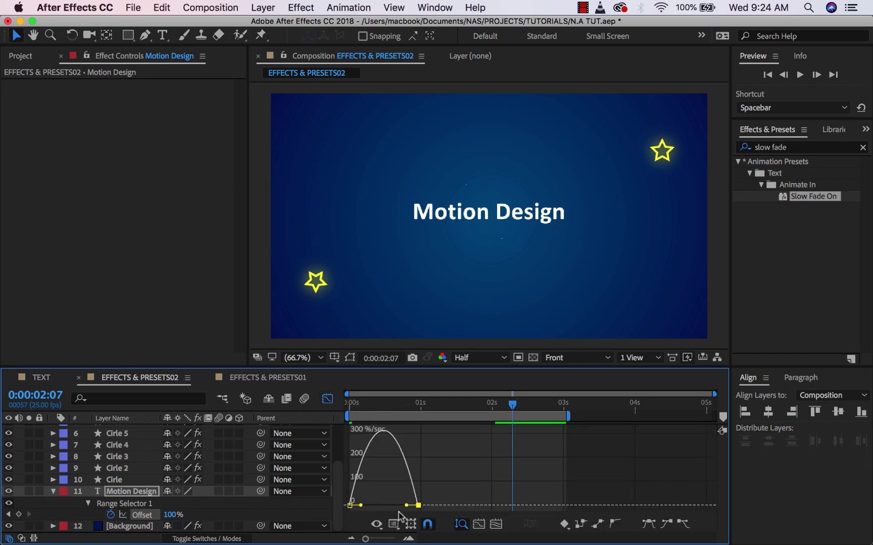
left_click_drag(407, 505, 390, 505)
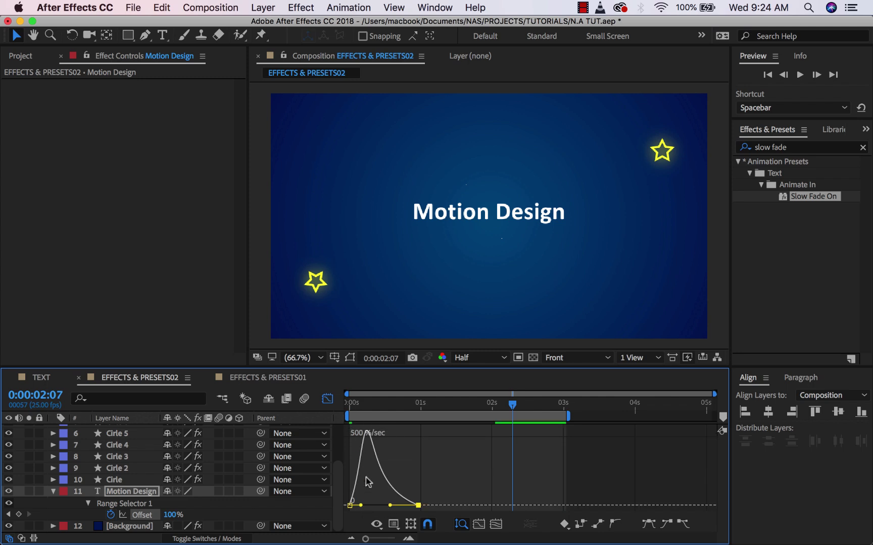
left_click(326, 400)
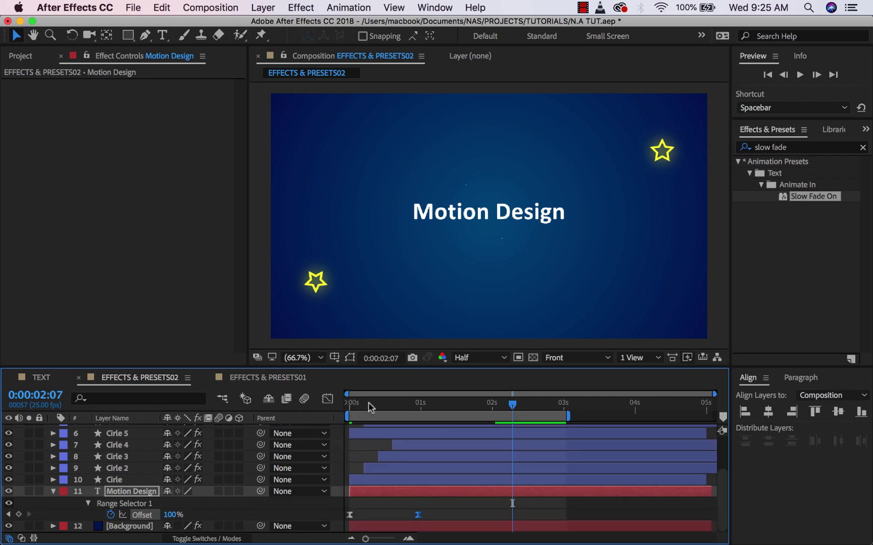
Preview the eased text fade from the start and stop at 0:00:02:00
left_click_drag(368, 402, 340, 403)
key("space")
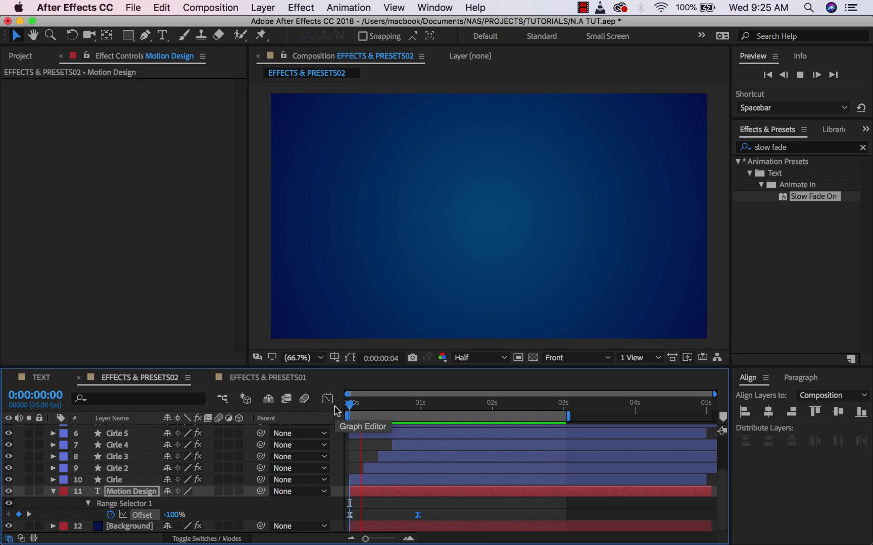
key("space")
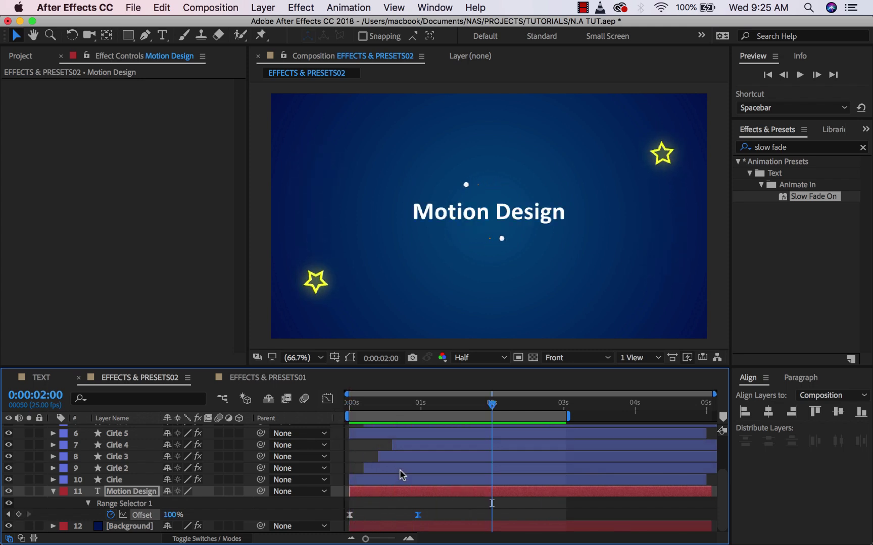
Move the Motion Design layer's last Offset keyframe to 0:00:02:00 and preview the animation from the start
left_click_drag(417, 515, 492, 523)
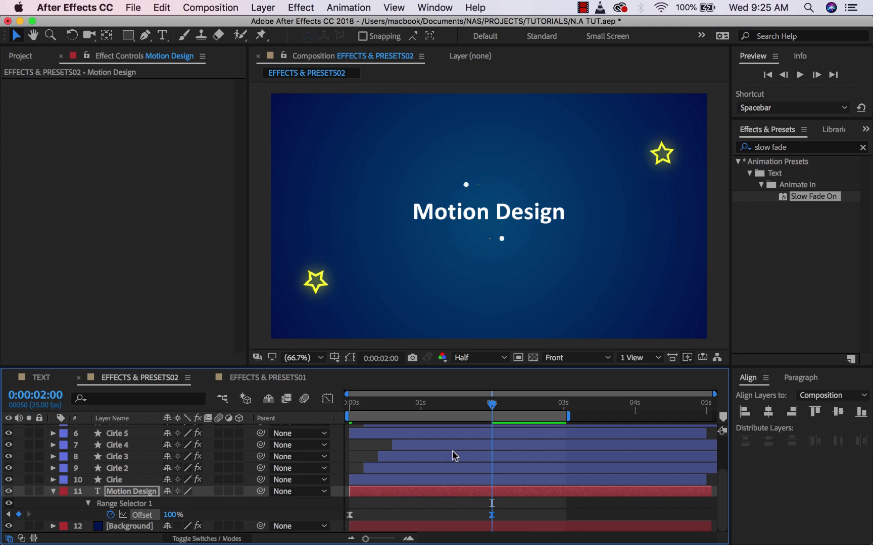
left_click_drag(491, 404, 347, 404)
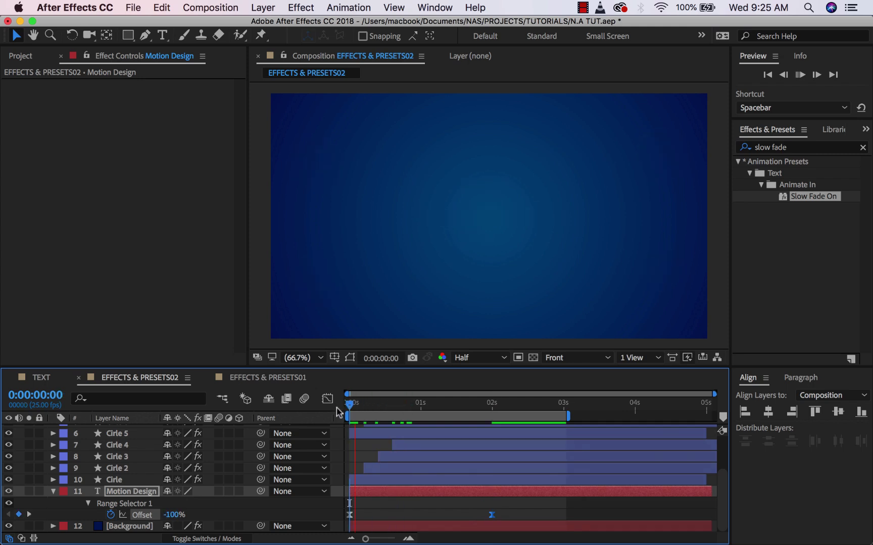
key("space")
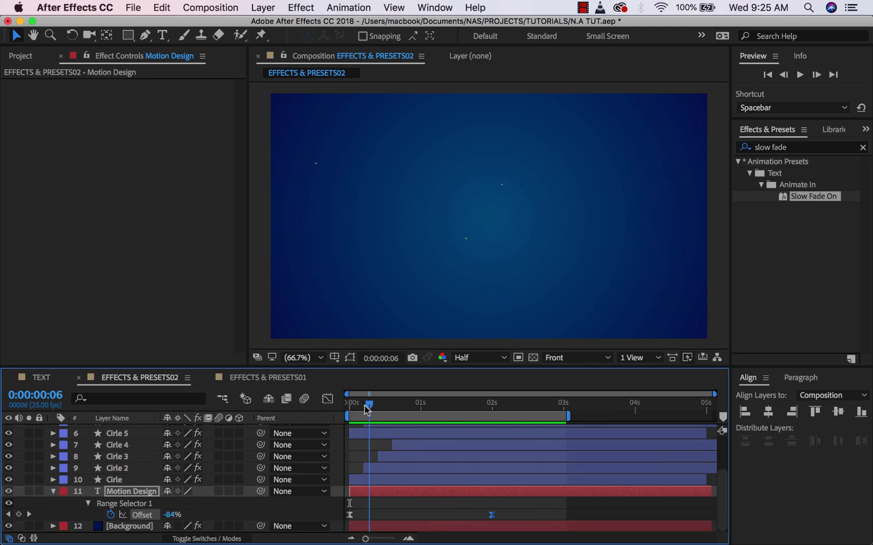
Reveal the Motion Design layer's Position alongside its Offset keyframes and add a Position keyframe at 0:00:02:00
key("space")
left_click(143, 493)
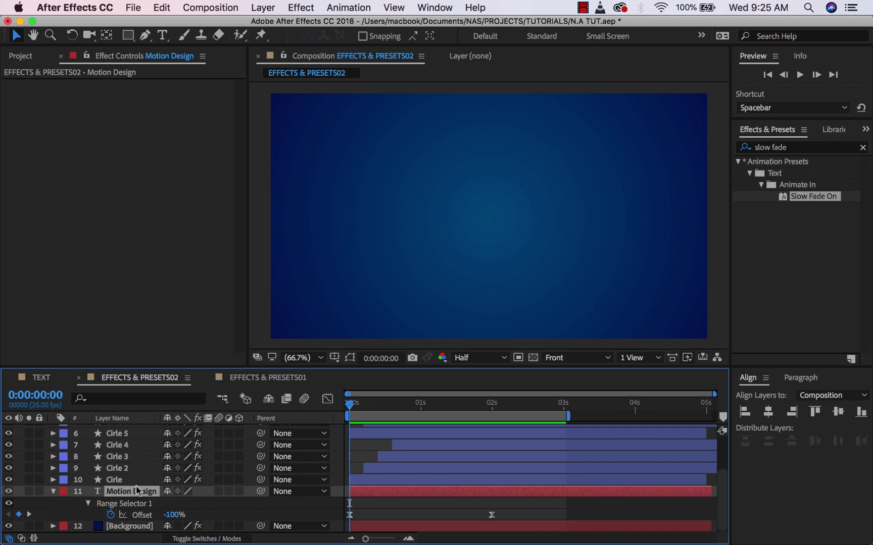
key("shift+p")
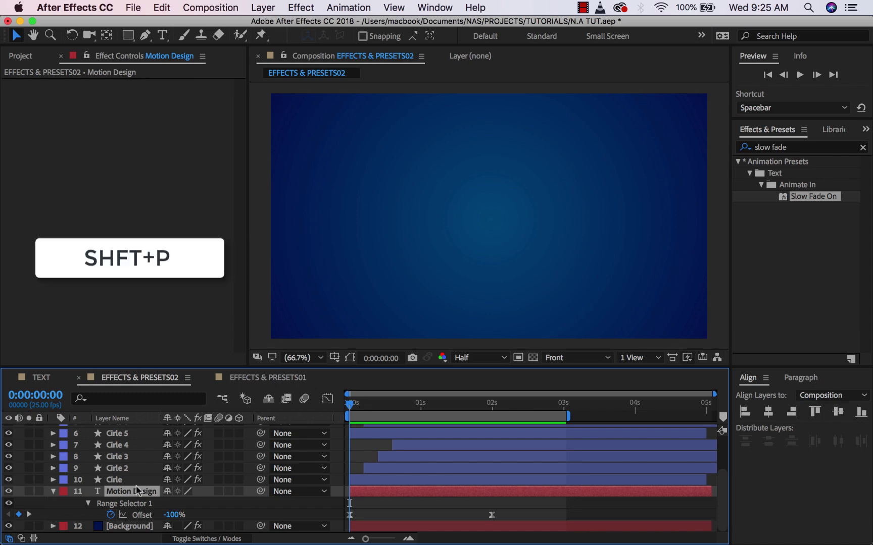
scroll(119, 503, "down", 1)
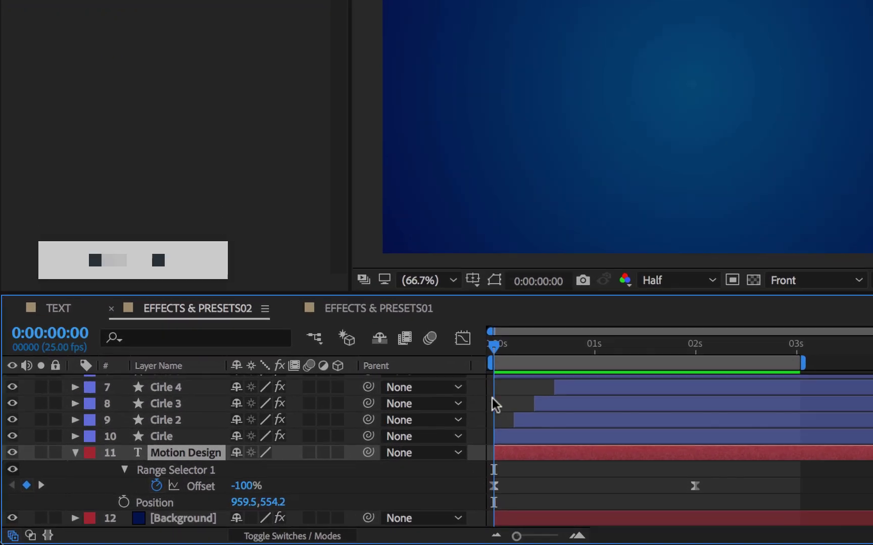
left_click_drag(349, 404, 365, 405)
left_click_drag(541, 338, 729, 359)
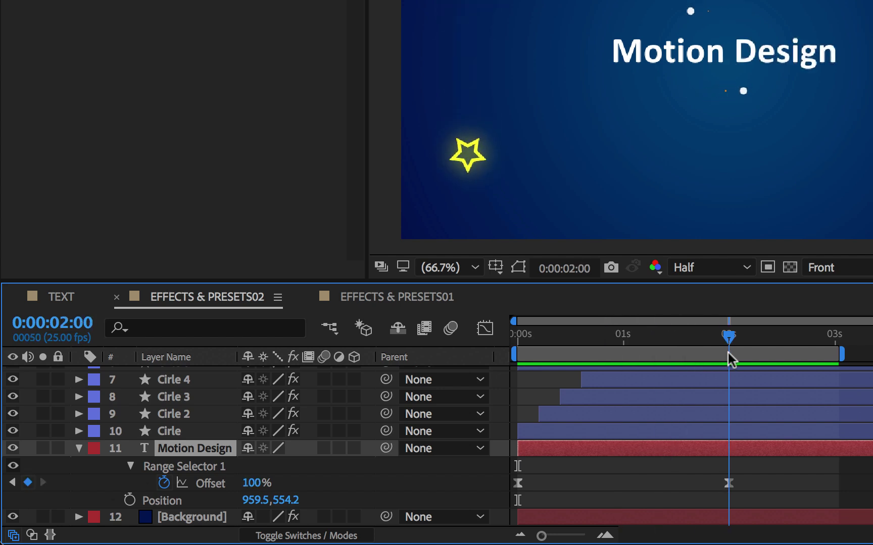
left_click(130, 500)
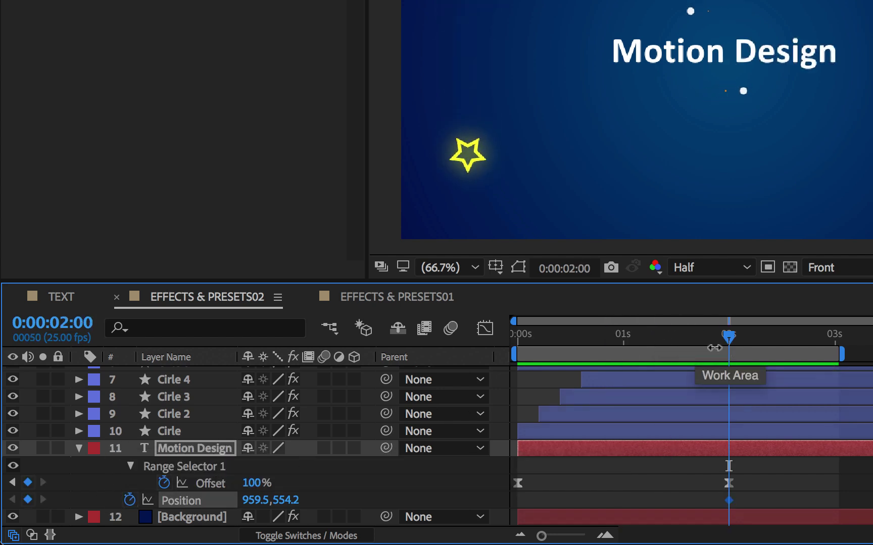
At 0:00:00:00, lower the Motion Design text by setting its Position to 959.5, 602.2
left_click_drag(728, 337, 627, 337)
left_click_drag(497, 344, 398, 359)
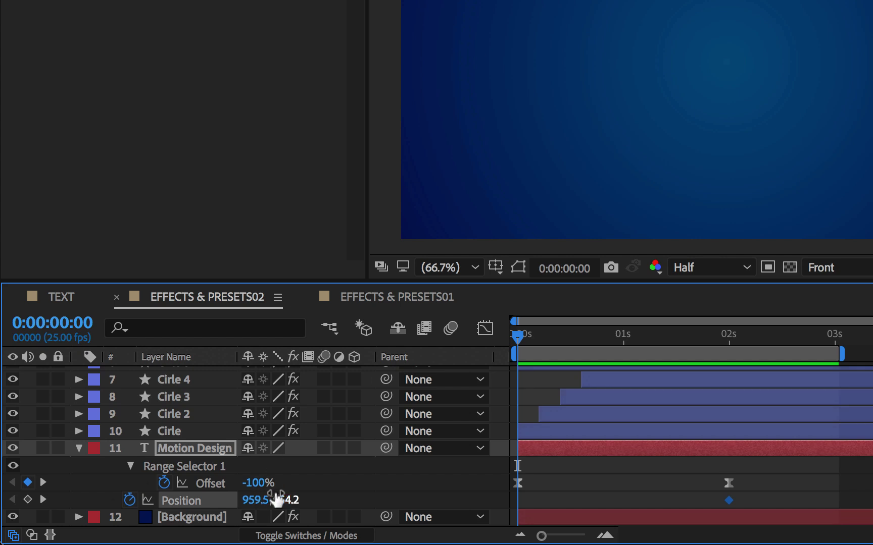
left_click_drag(276, 500, 332, 502)
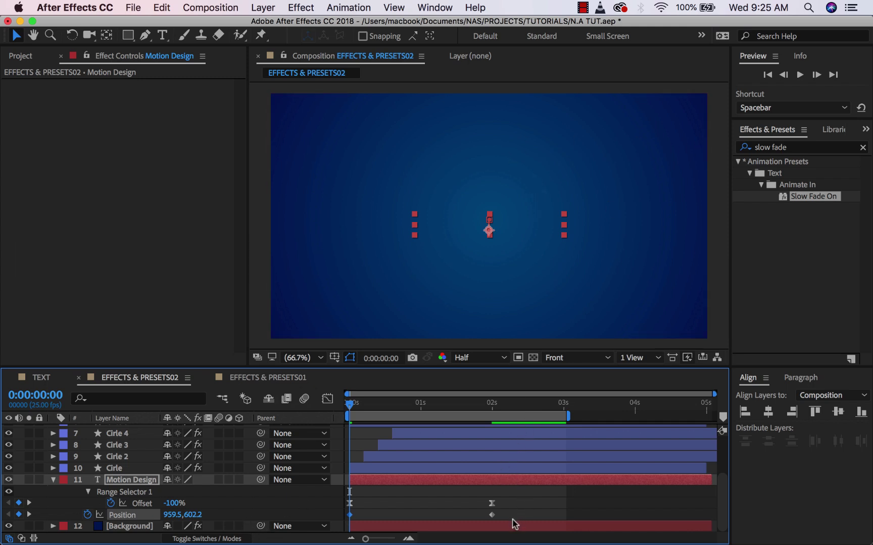
Easy Ease both Position keyframes, lengthen the last one's incoming influence to about 95% in the speed graph, and preview
left_click_drag(510, 516, 342, 525)
left_click(327, 398)
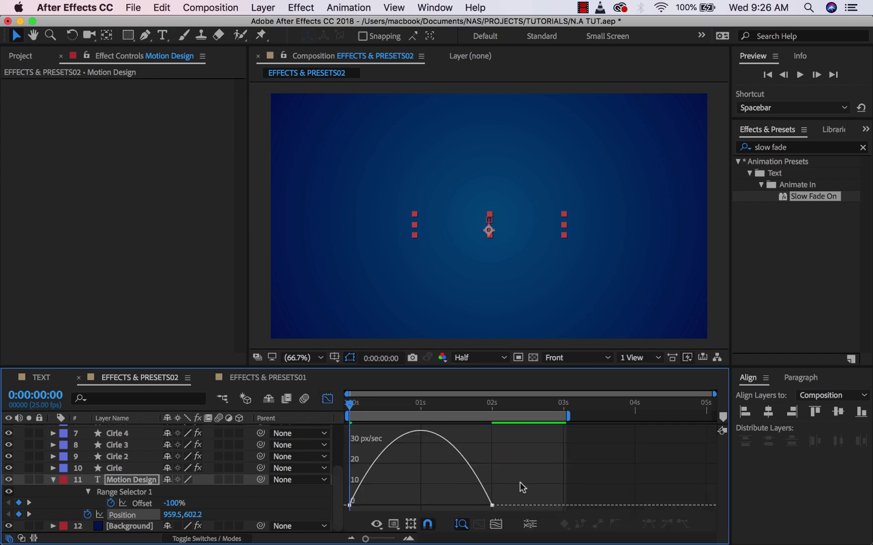
left_click_drag(469, 506, 425, 505)
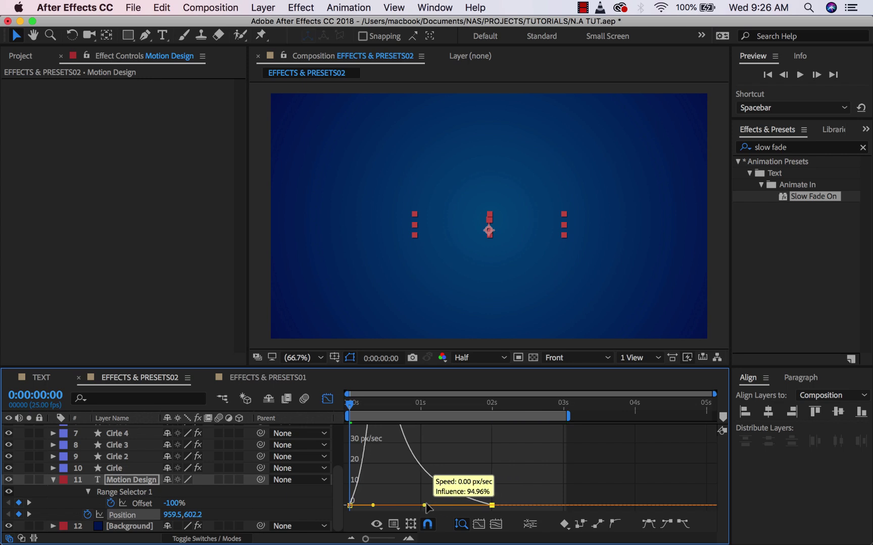
left_click(329, 398)
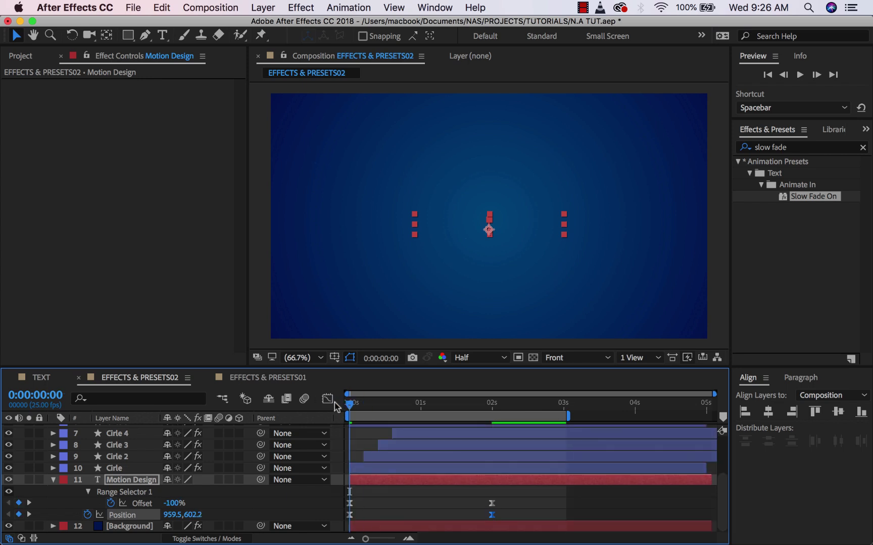
key("space")
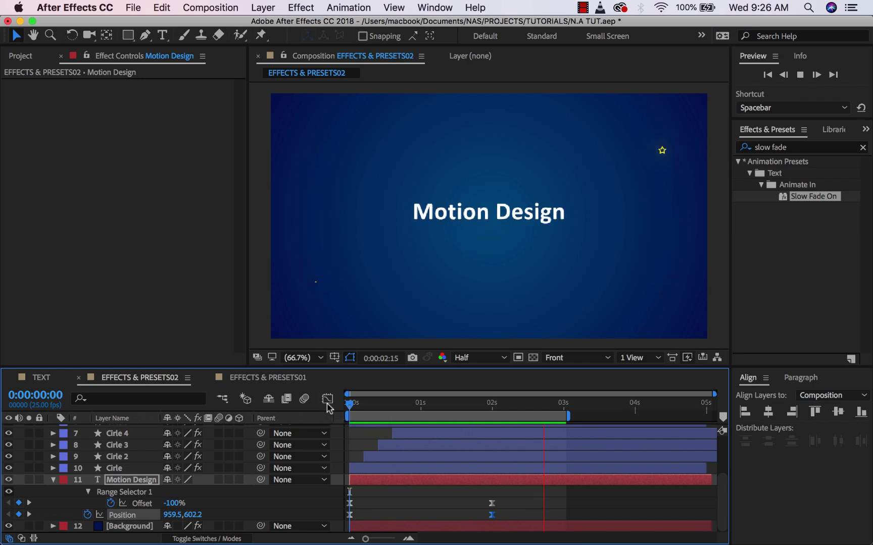
Extend the work area's end to about 5 seconds and preview the animation from the start
left_click_drag(420, 411, 481, 404)
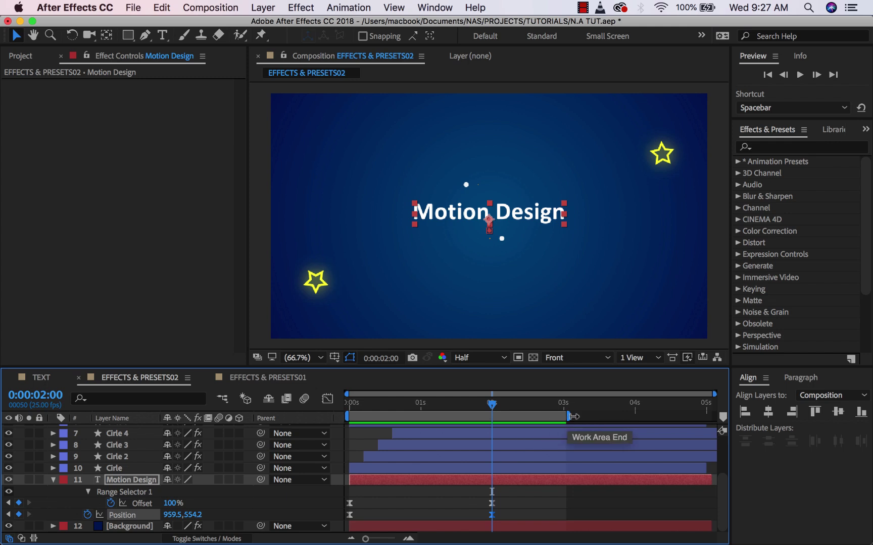
left_click_drag(569, 416, 710, 417)
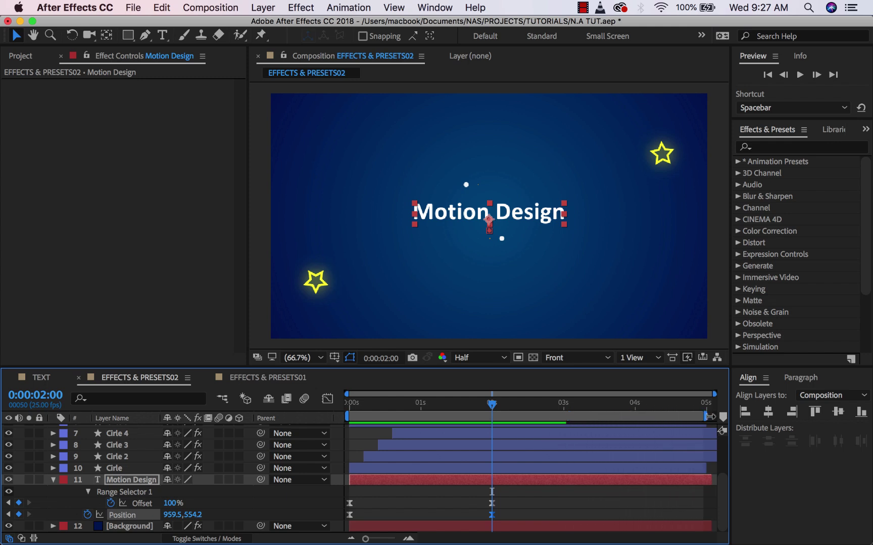
left_click_drag(491, 404, 327, 408)
key("space")
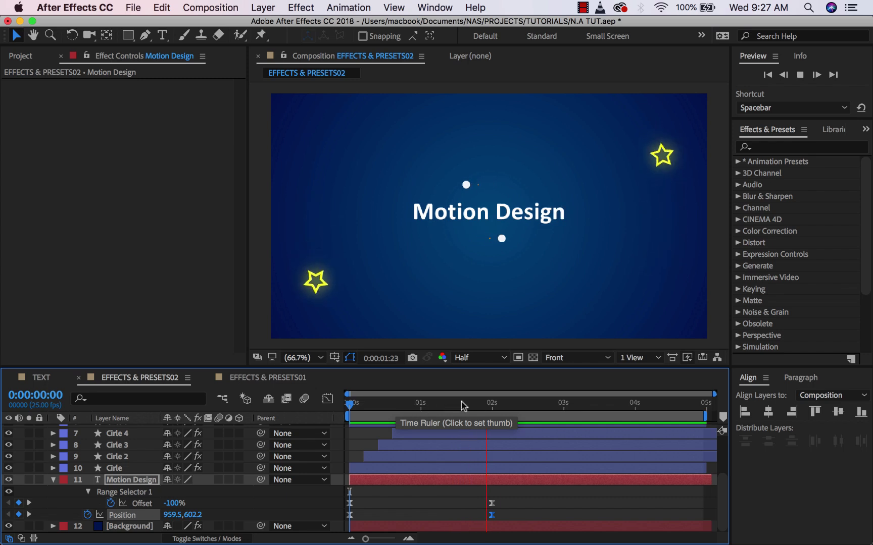
Apply the Encoder Fade Out text preset from Animate Out to the Motion Design layer at 0:00:03:00
left_click(481, 407)
left_click_drag(481, 407, 565, 417)
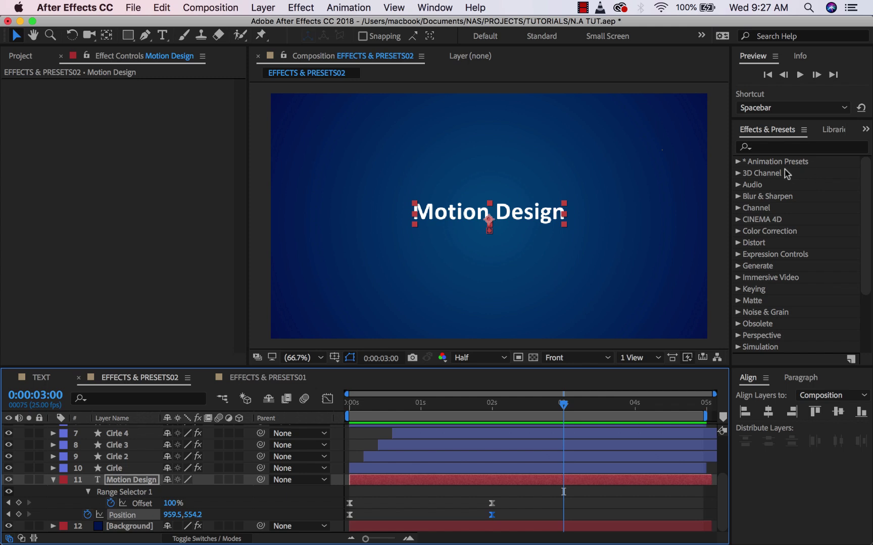
left_click(739, 163)
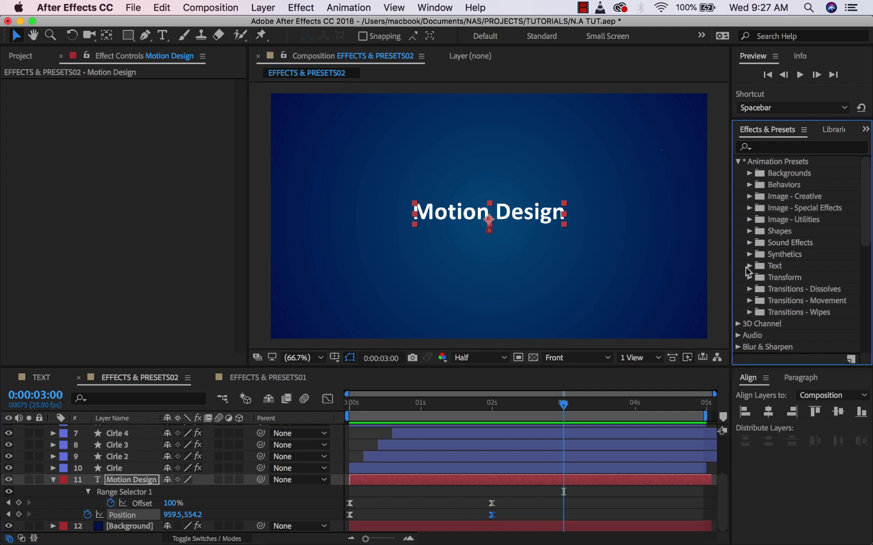
left_click(749, 266)
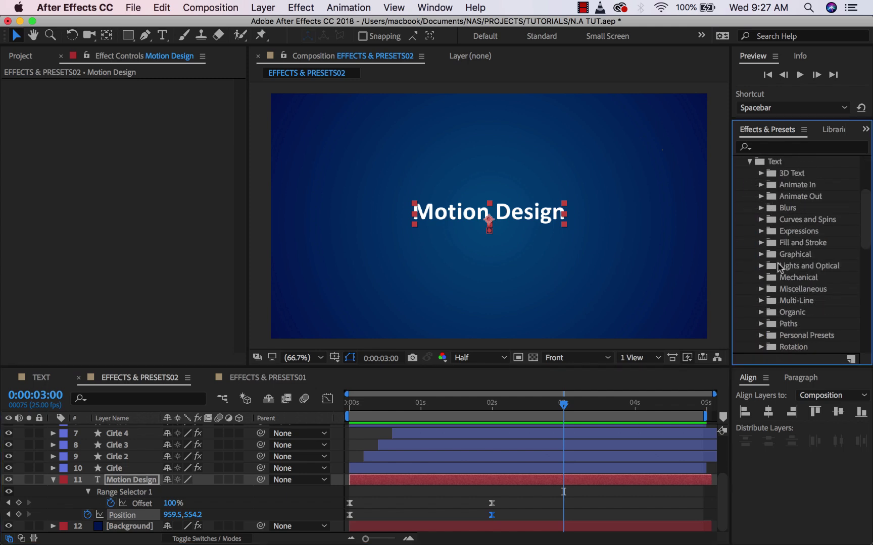
left_click(761, 196)
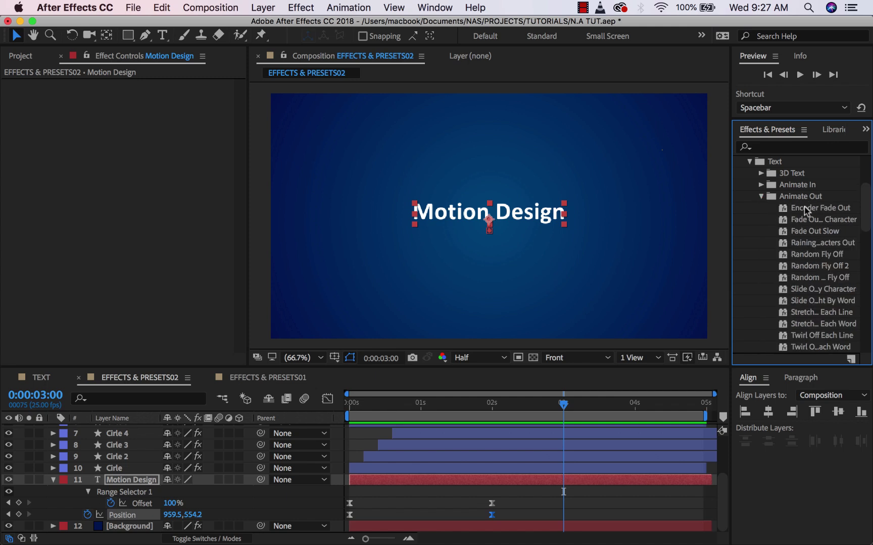
left_click_drag(807, 211, 565, 483)
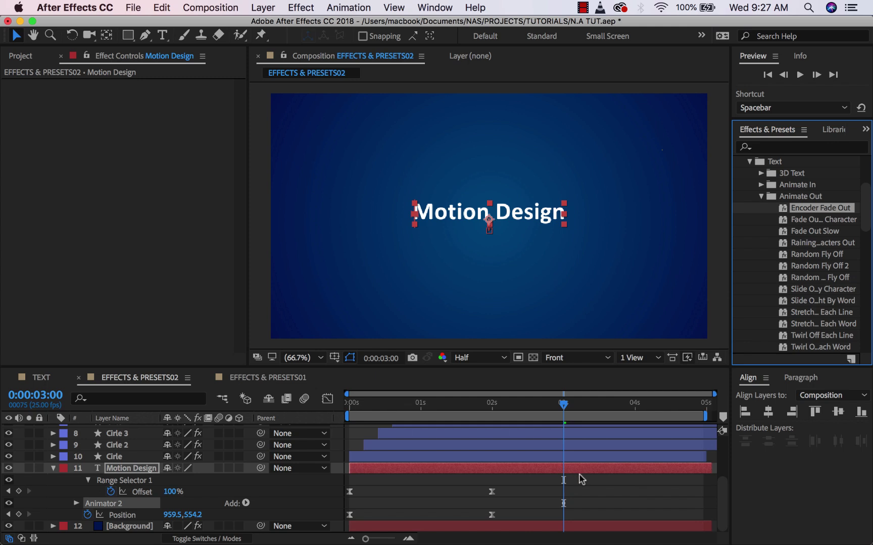
Reveal the fade-out's End keyframes and shift both earlier, with the first at about 1.2 seconds
scroll(581, 478, "up", 3)
scroll(580, 474, "down", 4)
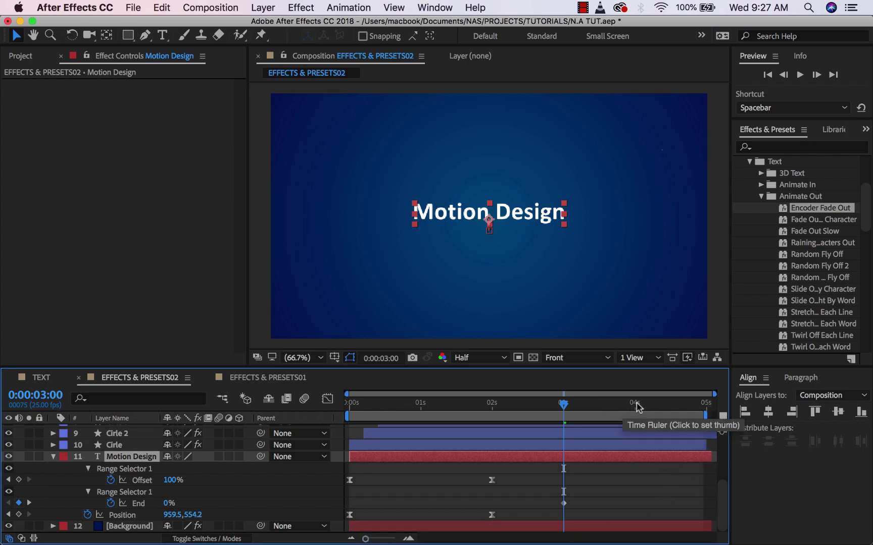
left_click_drag(554, 497, 722, 513)
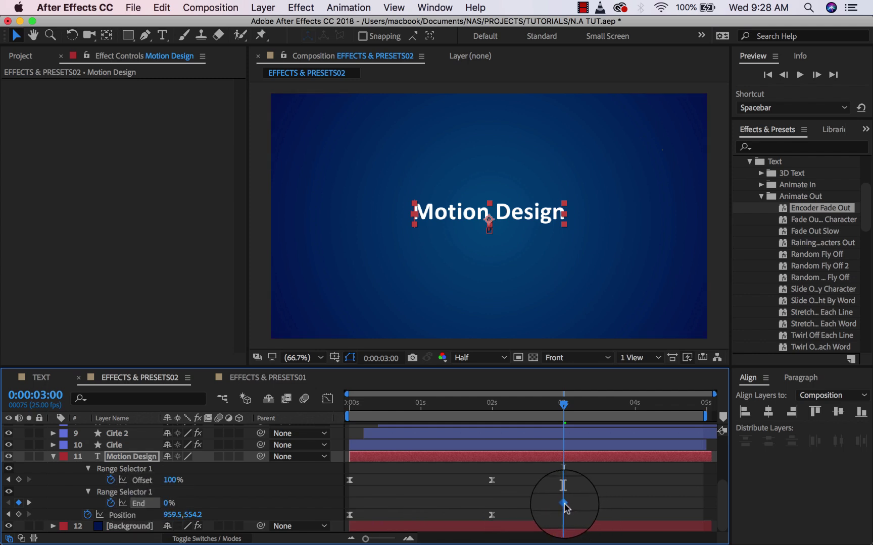
left_click_drag(564, 504, 437, 500)
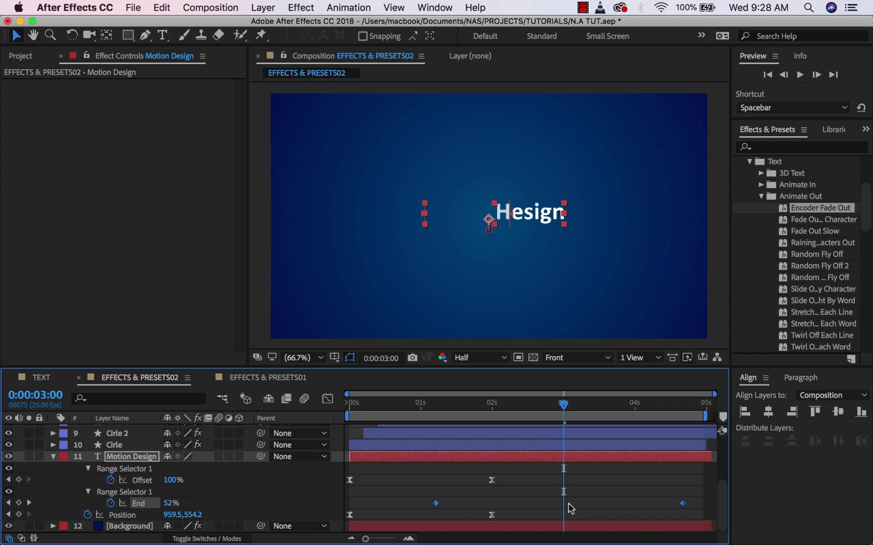
left_click(453, 499)
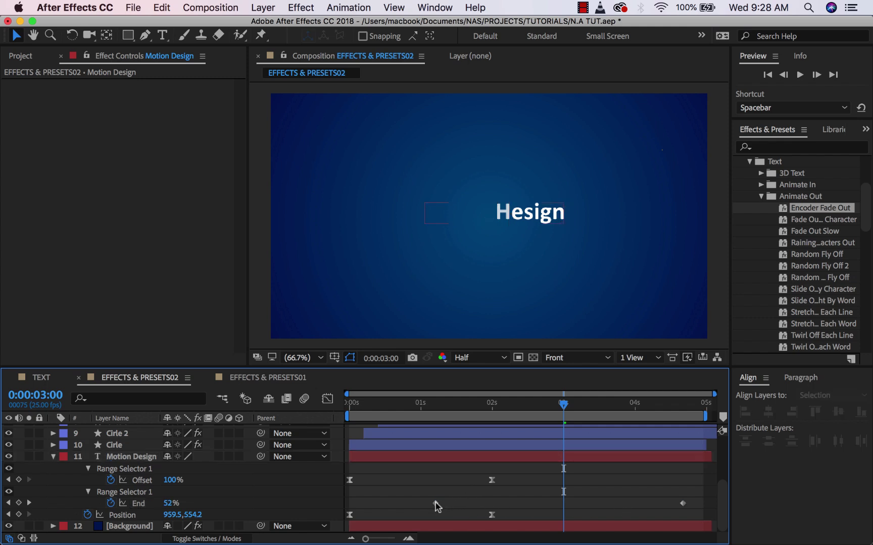
Move the first End keyframe to 0:00:03:00 and the last to about 4 seconds, and preview from the start
left_click_drag(434, 501, 565, 520)
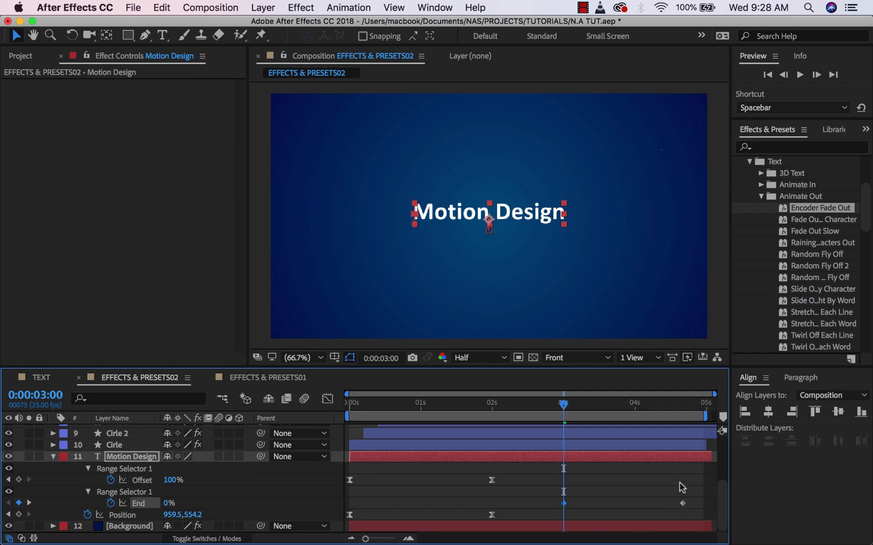
left_click_drag(683, 508, 637, 504)
left_click_drag(561, 404, 346, 406)
key("space")
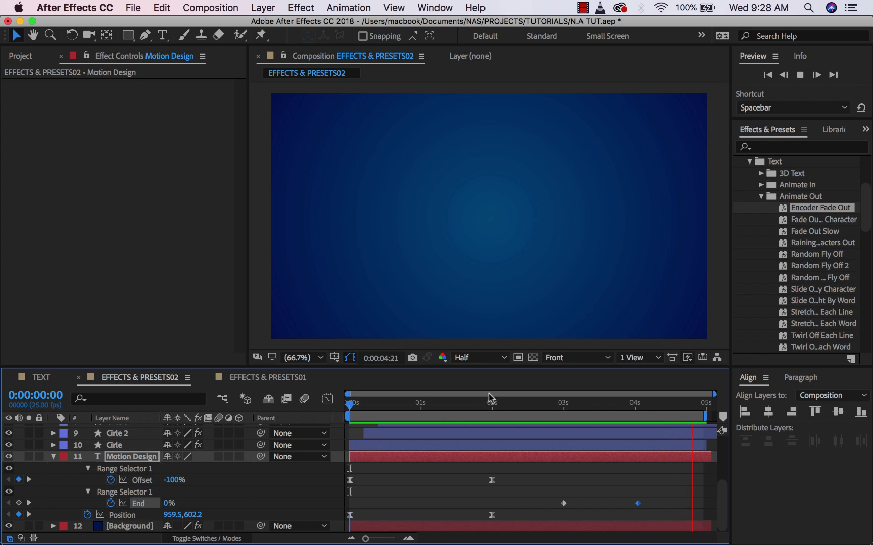
Shift both End keyframes earlier so the first sits at 0:00:02:00, and Easy Ease them
key("space")
left_click_drag(656, 495, 493, 503)
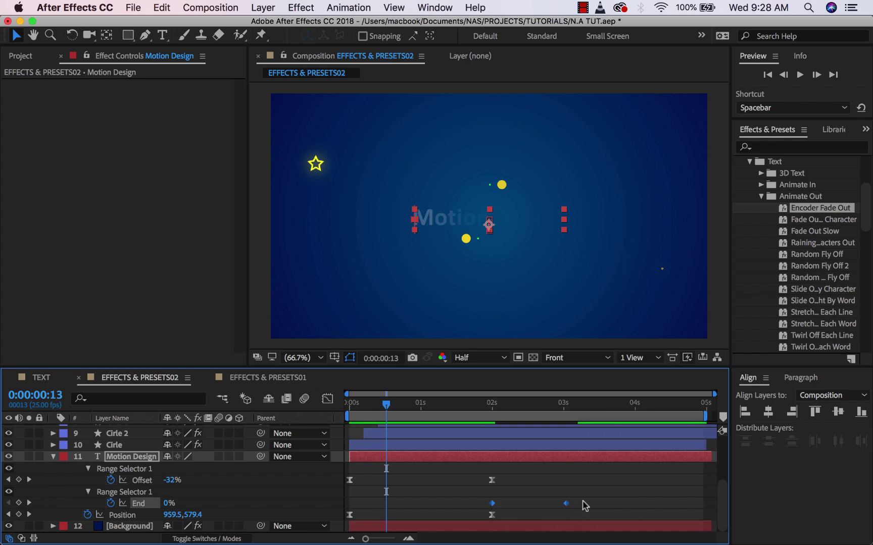
left_click_drag(584, 510, 486, 504)
Lengthen the last End keyframe's incoming influence to 100% in the speed graph and preview the animation from the start
left_click(327, 398)
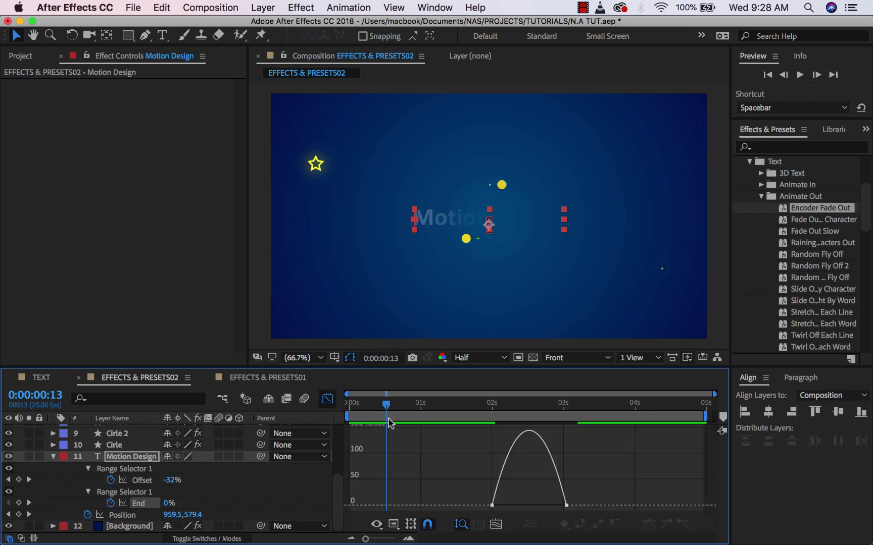
left_click_drag(580, 498, 529, 505)
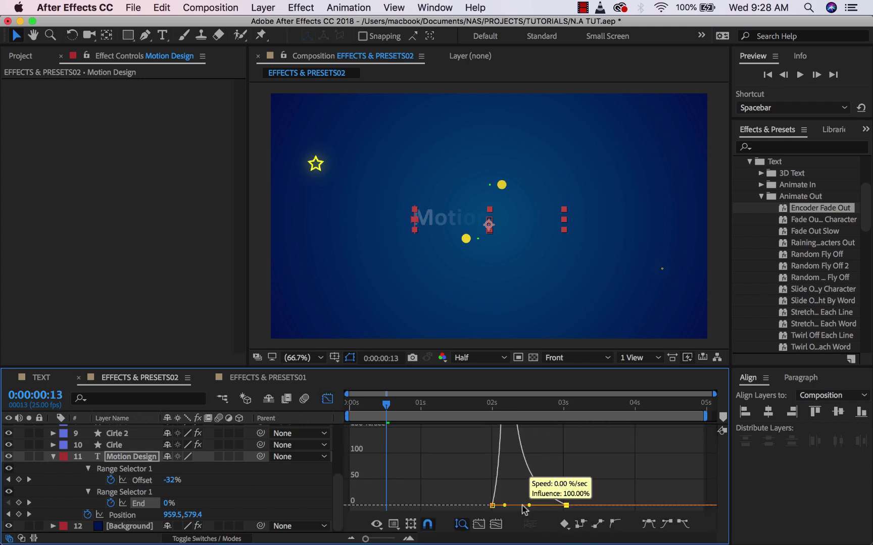
left_click(327, 400)
left_click_drag(430, 407, 354, 404)
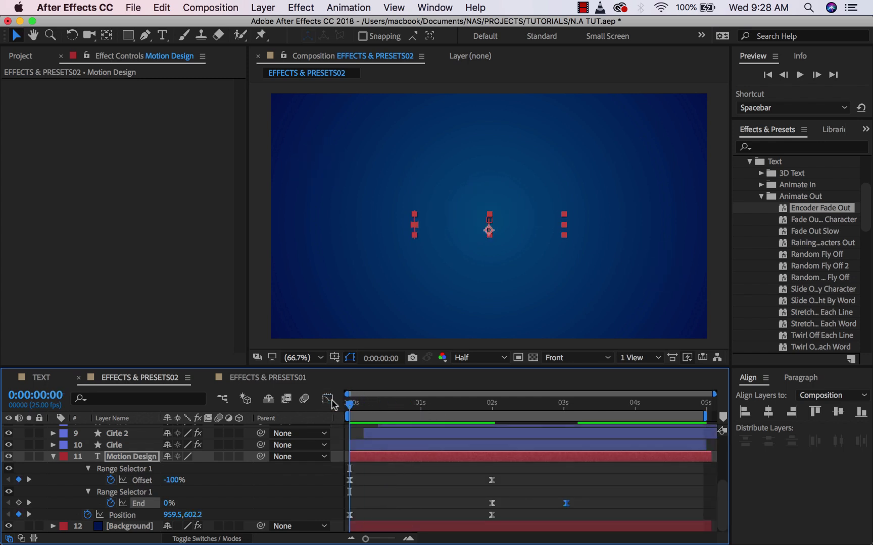
key("space")
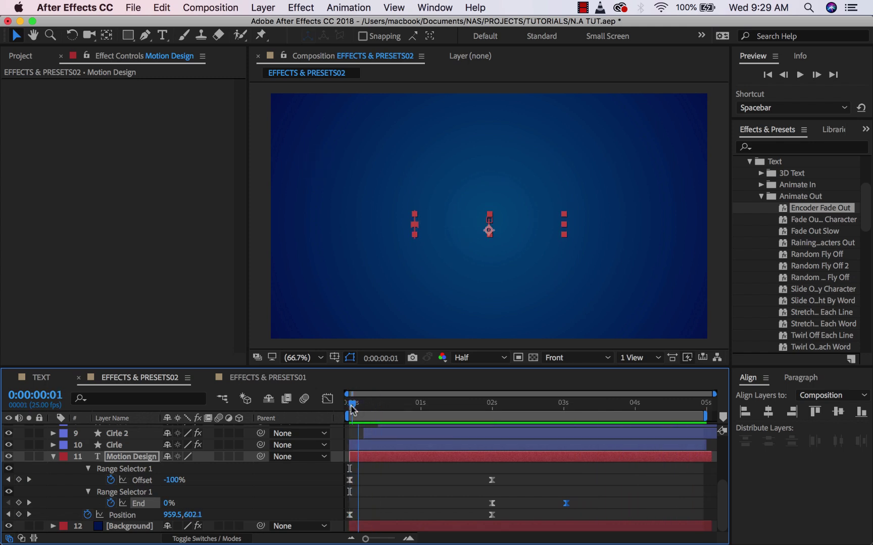
key("space")
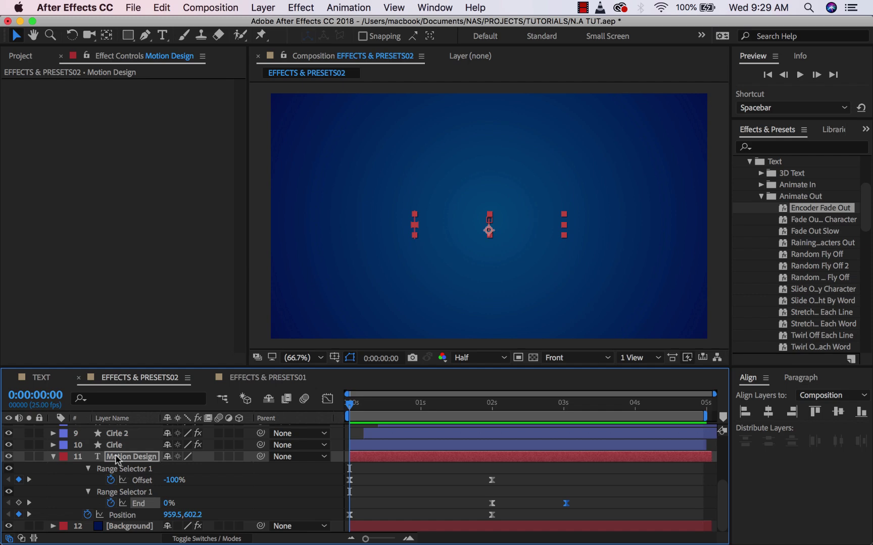
Expand the Motion Design layer's full properties and collapse its Animator 1 and Animator 2 groups
left_click(53, 456)
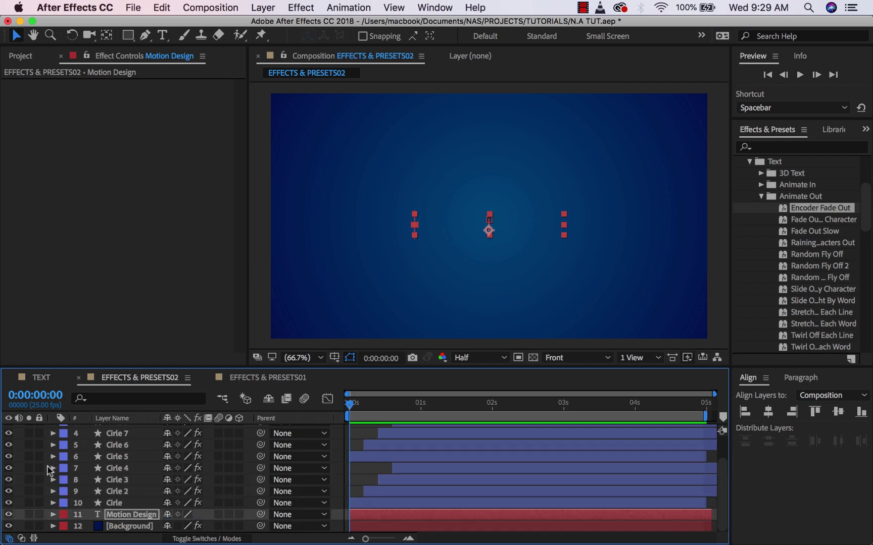
left_click(53, 515)
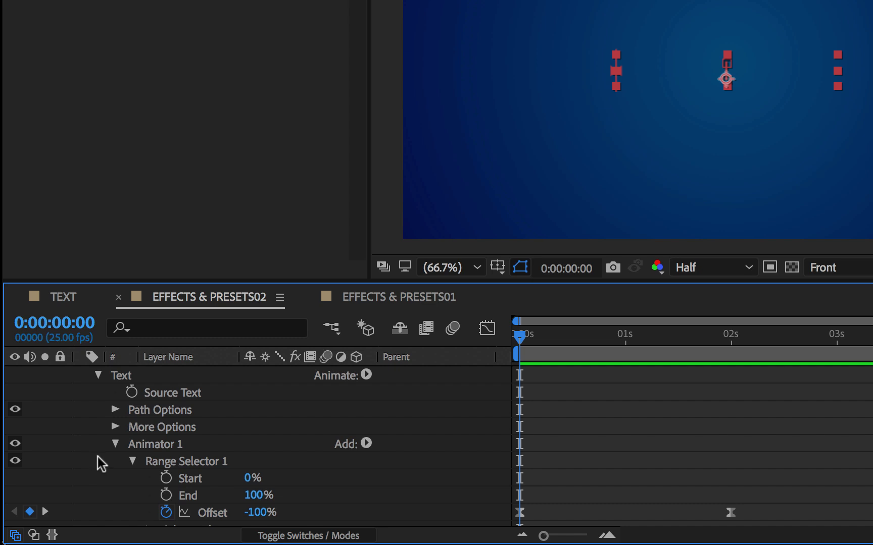
left_click(114, 444)
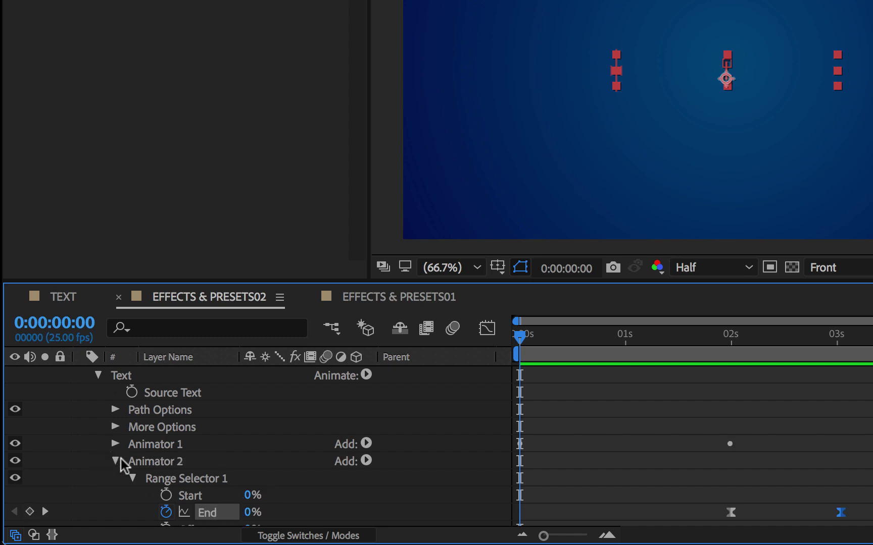
left_click(116, 461)
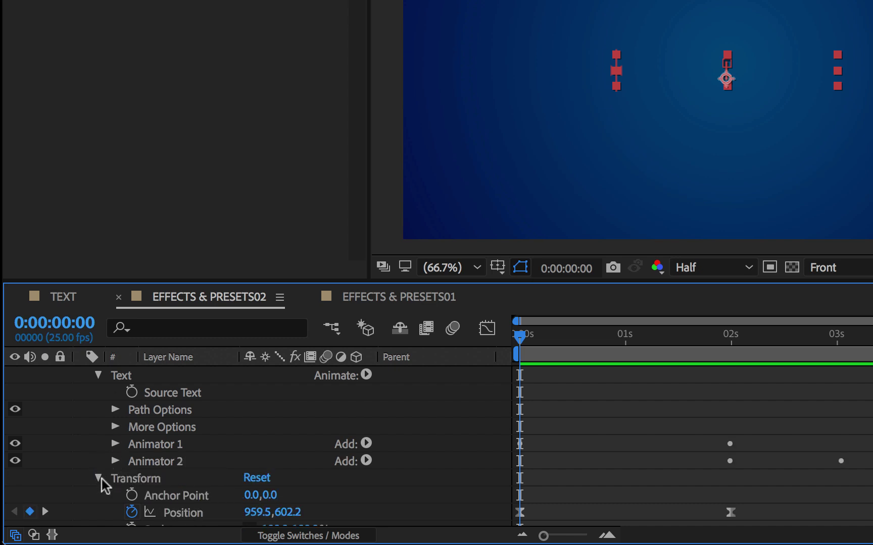
Review the Motion Design layer's Transform and Text groups, leaving Text expanded and Transform collapsed
left_click(98, 478)
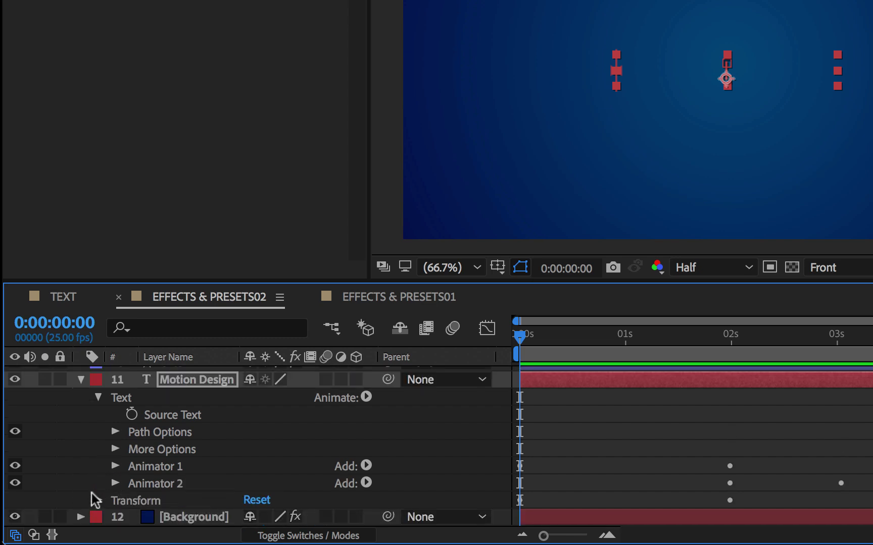
left_click(98, 399)
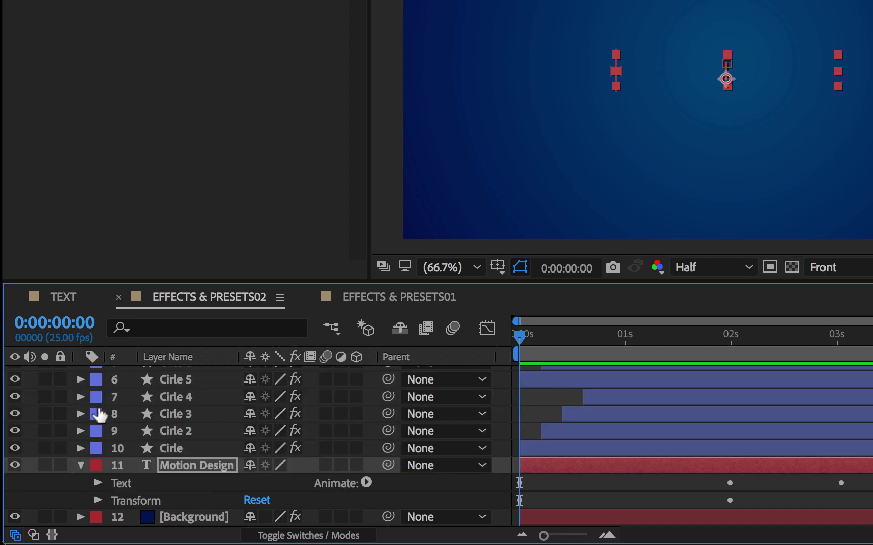
left_click(99, 502)
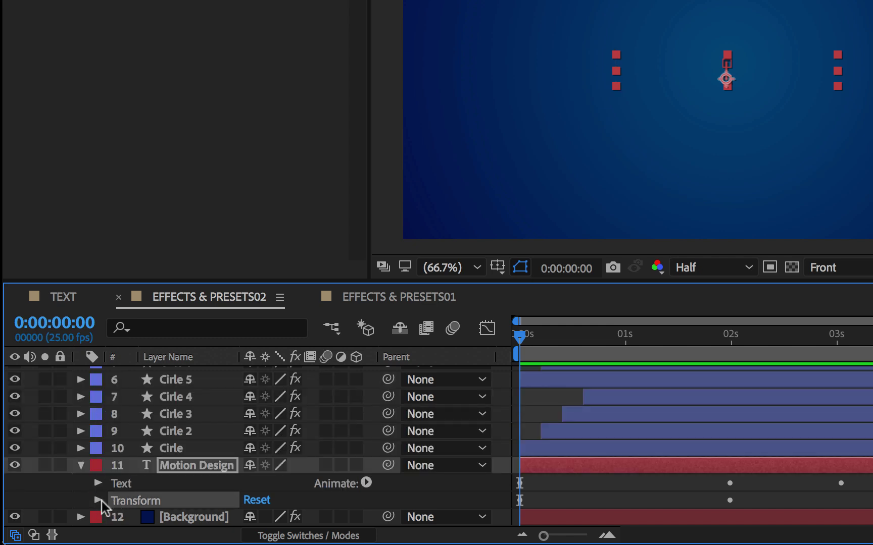
scroll(105, 502, "down", 3)
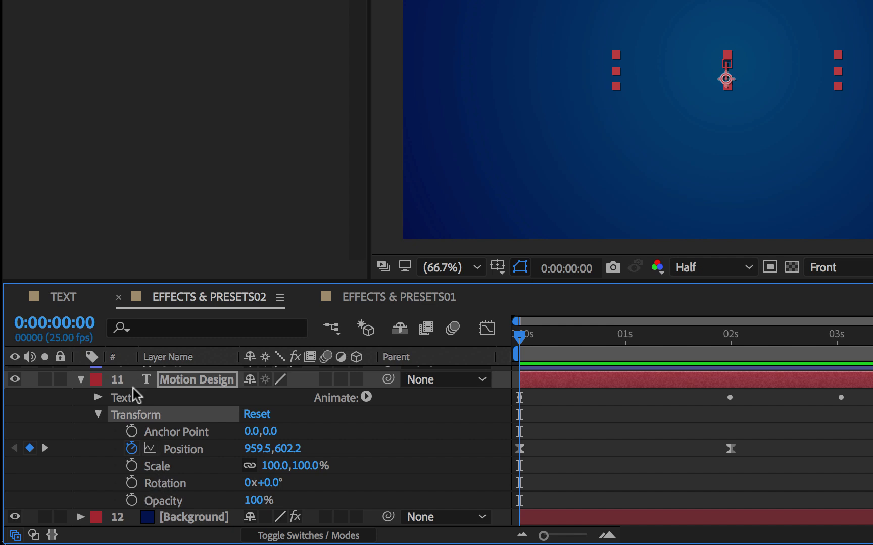
left_click(96, 416)
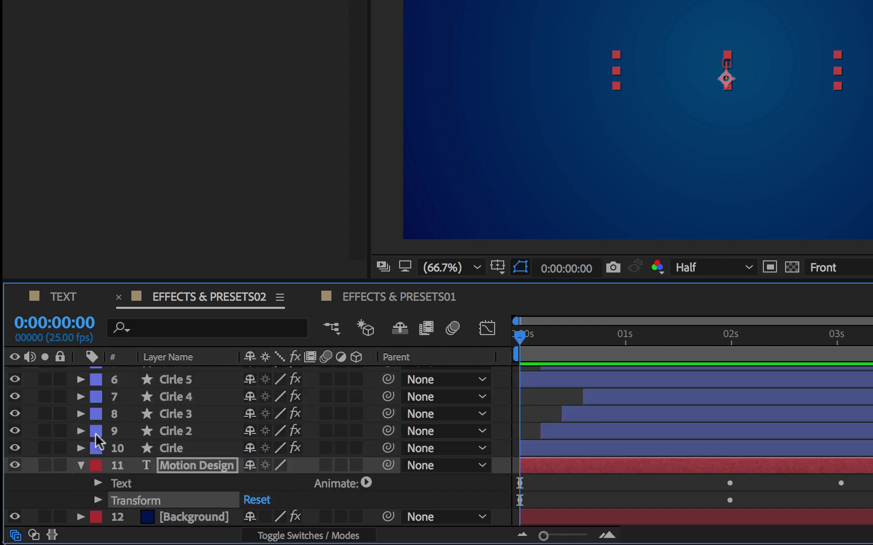
left_click(98, 484)
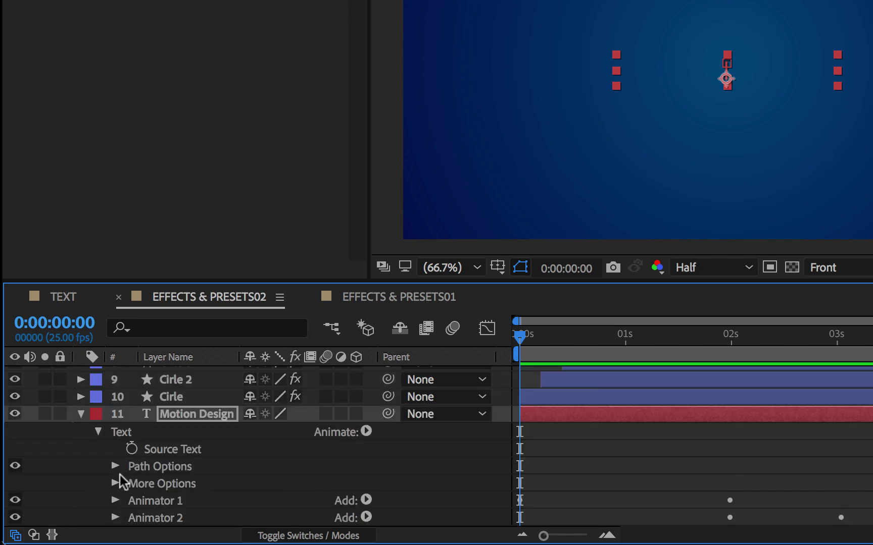
scroll(128, 475, "down", 1)
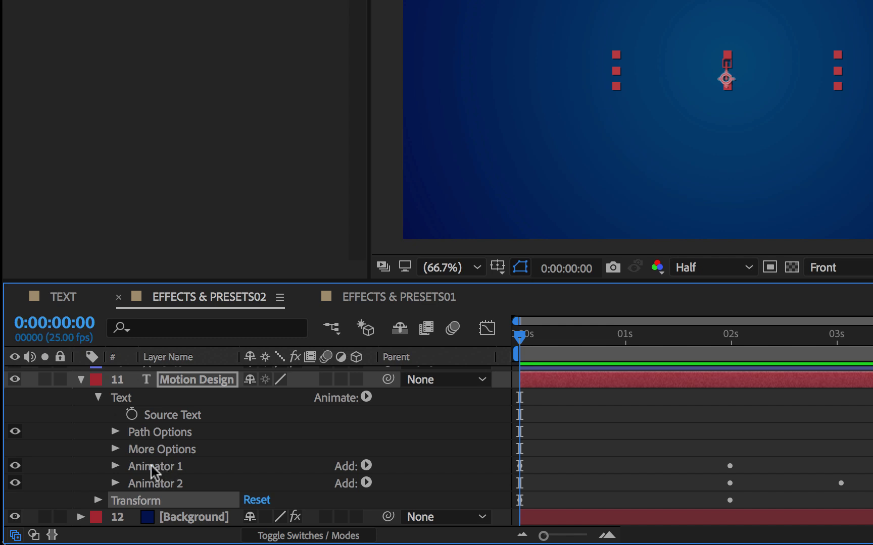
Scrub through Animator 1's animation up to 0:00:02:00 and Animator 2's up to 0:00:03:00
left_click(150, 466)
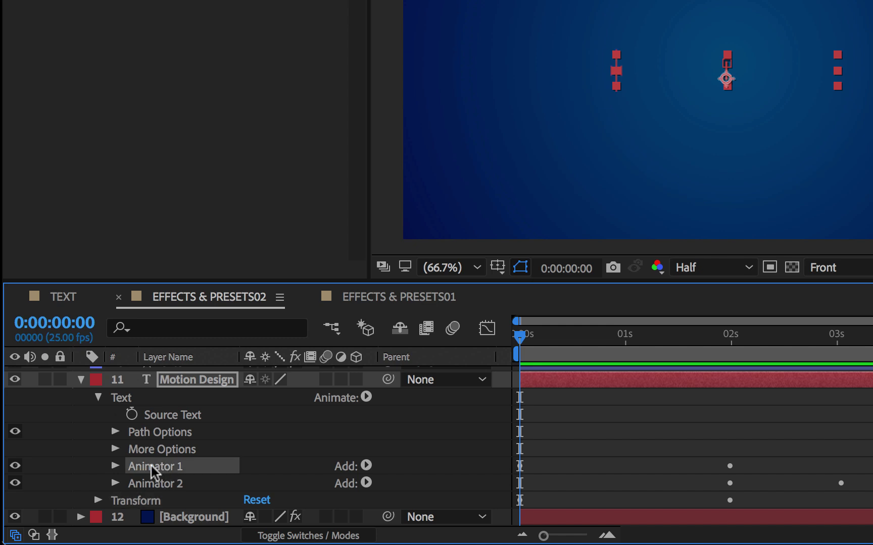
left_click_drag(527, 361, 689, 374)
left_click_drag(505, 476, 549, 484)
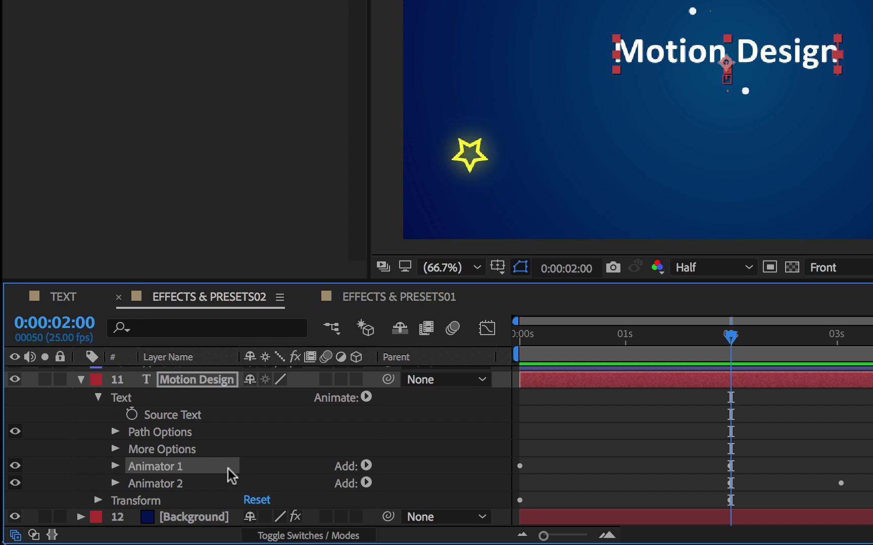
left_click(158, 486)
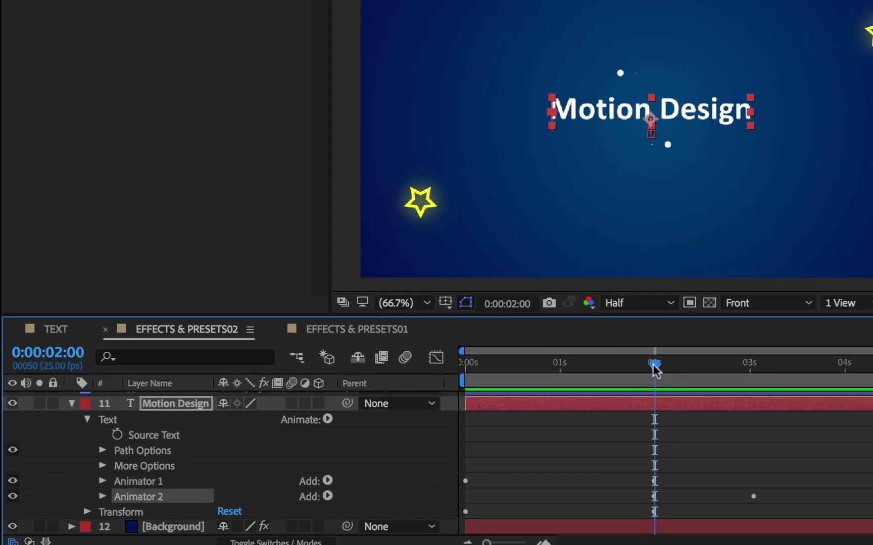
left_click_drag(733, 343, 787, 357)
left_click_drag(625, 410, 662, 429)
left_click_drag(709, 487, 377, 542)
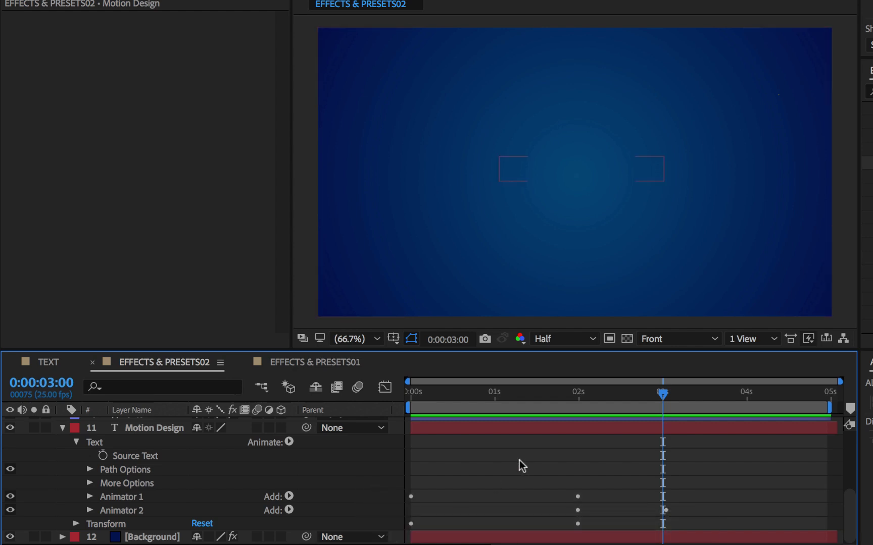
Show only the Motion Design layer's keyframed properties to review them, and collapse the layer
left_click(522, 425)
key("u")
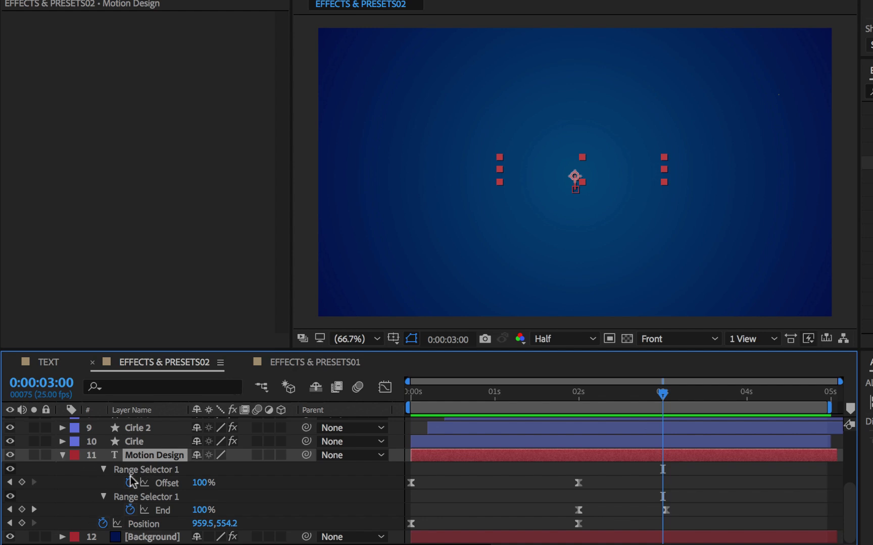
left_click(63, 455)
key("F2")
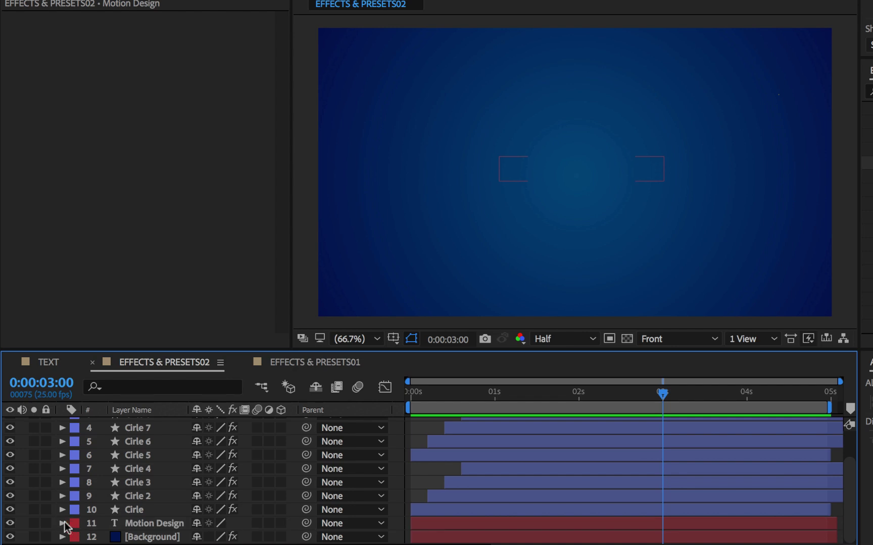
Expand the Motion Design layer's properties again and collapse the Animator 1 and Animator 2 groups
left_click(62, 523)
scroll(96, 485, "down", 1)
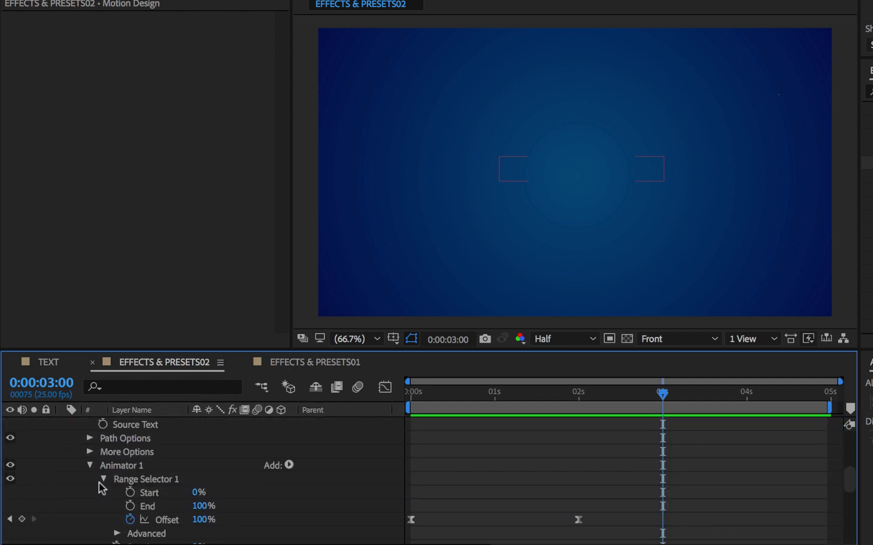
left_click(103, 479)
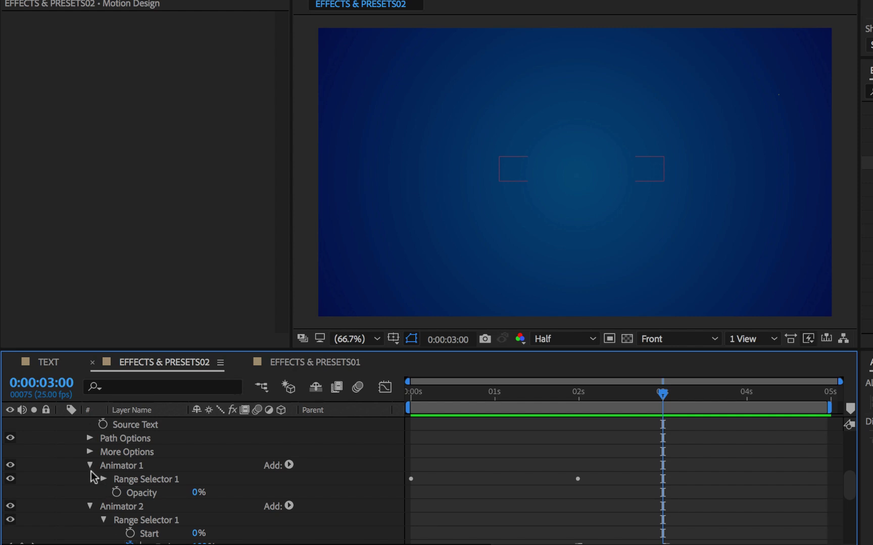
scroll(91, 500, "down", 1)
left_click(90, 479)
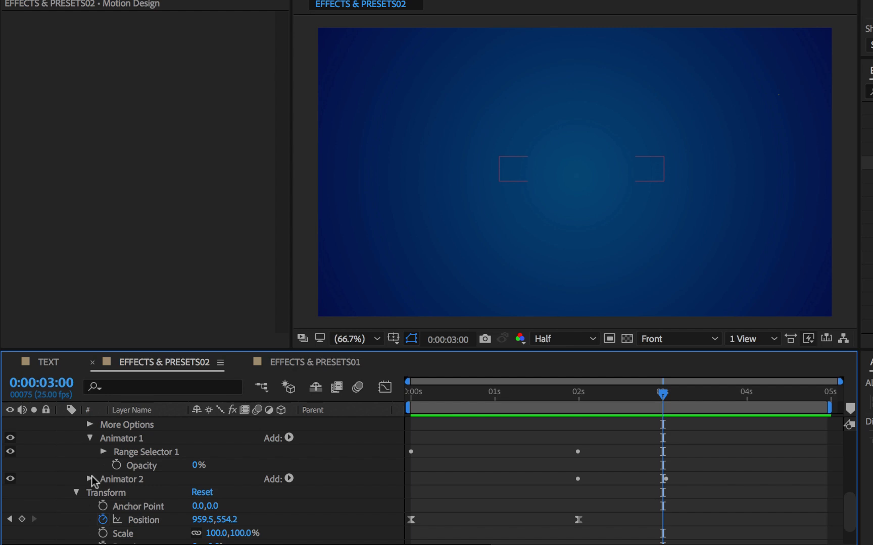
left_click(91, 438)
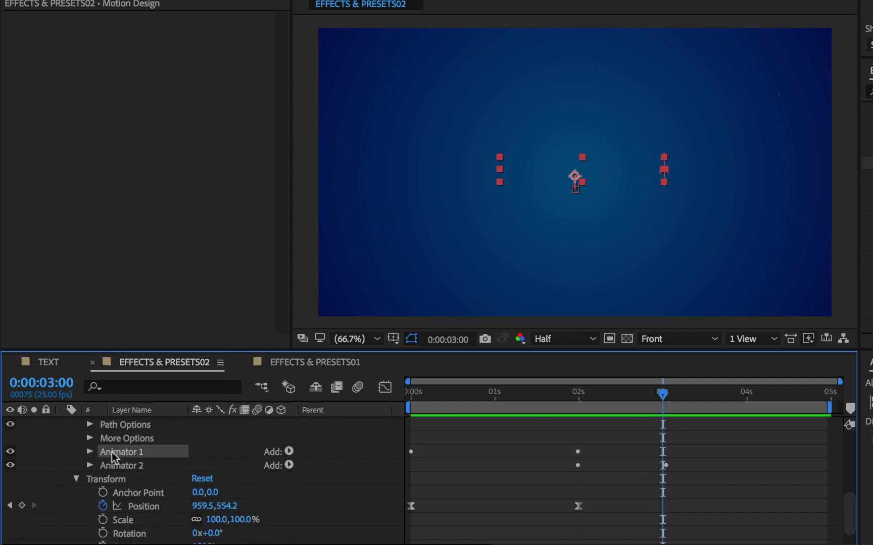
Rename Animator 1 as SLOW FADE ON and Animator 2 as ENCODE FADE OUT
key("Return")
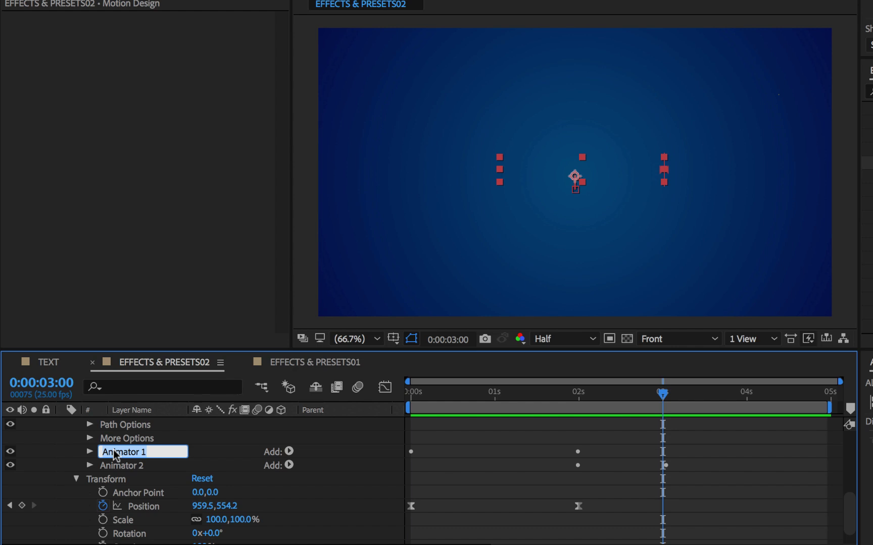
type("SLOW FADE ON")
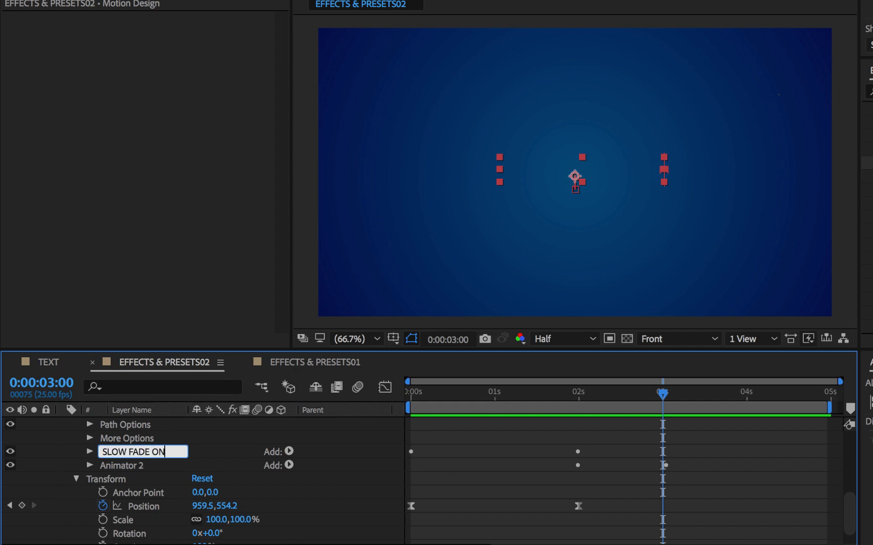
left_click(215, 443)
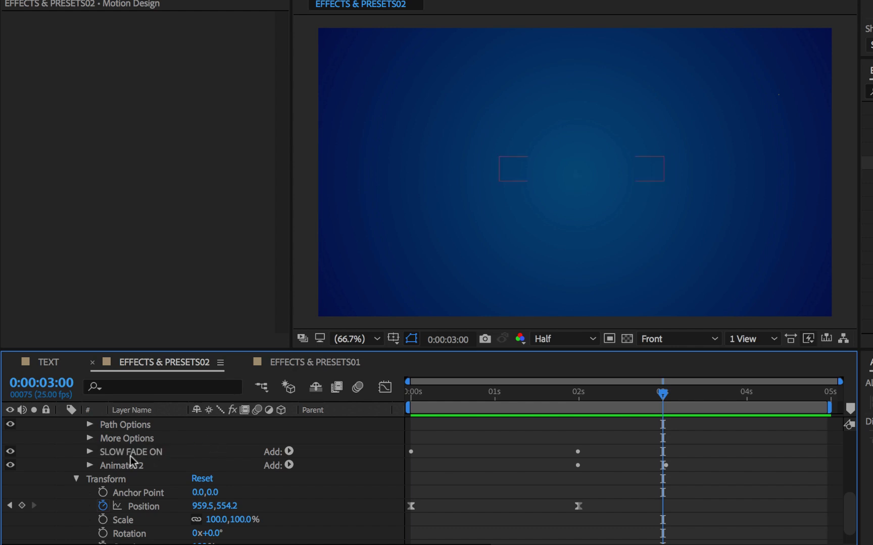
left_click(121, 465)
key("Return")
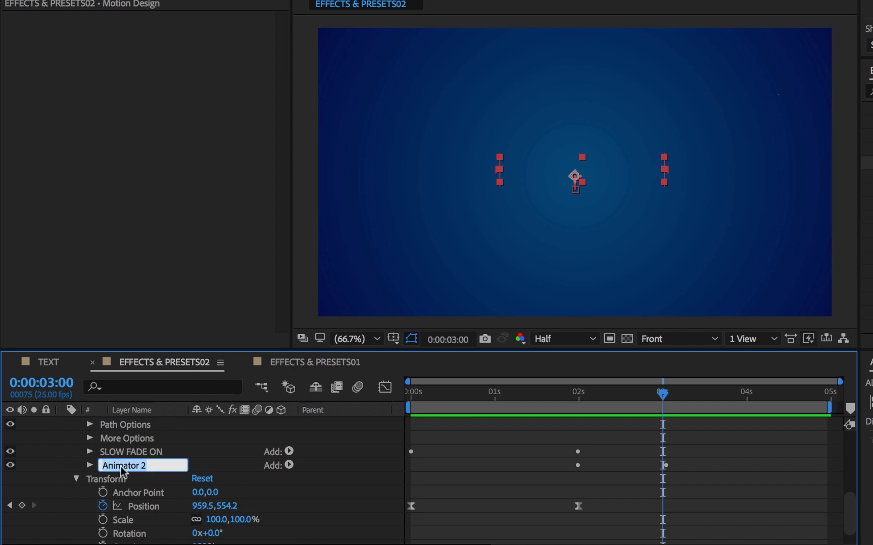
type("ENCODE FADE OUT")
key("Return")
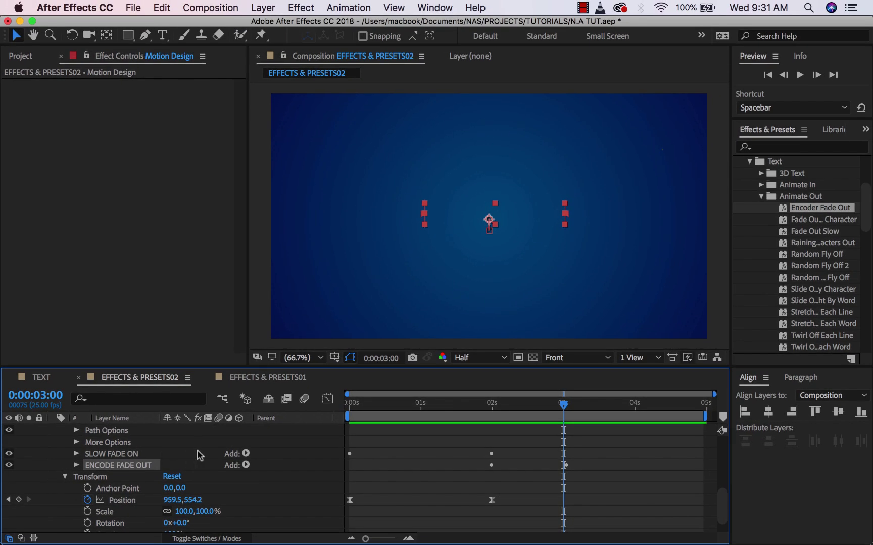
Return to the start of the composition, collapse the Motion Design layer and preview the animation
left_click_drag(380, 404, 360, 407)
key("Caps_Lock")
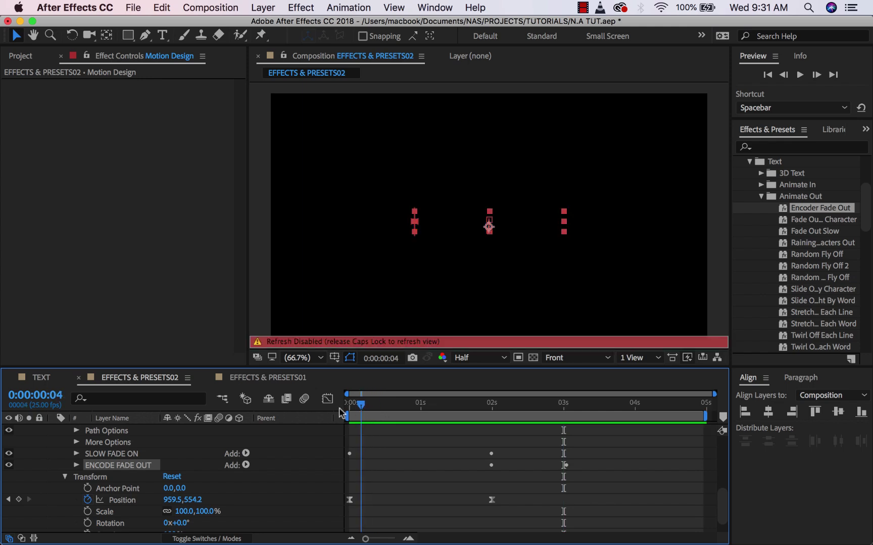
key("Home")
key("Caps_Lock")
scroll(221, 449, "up", 4)
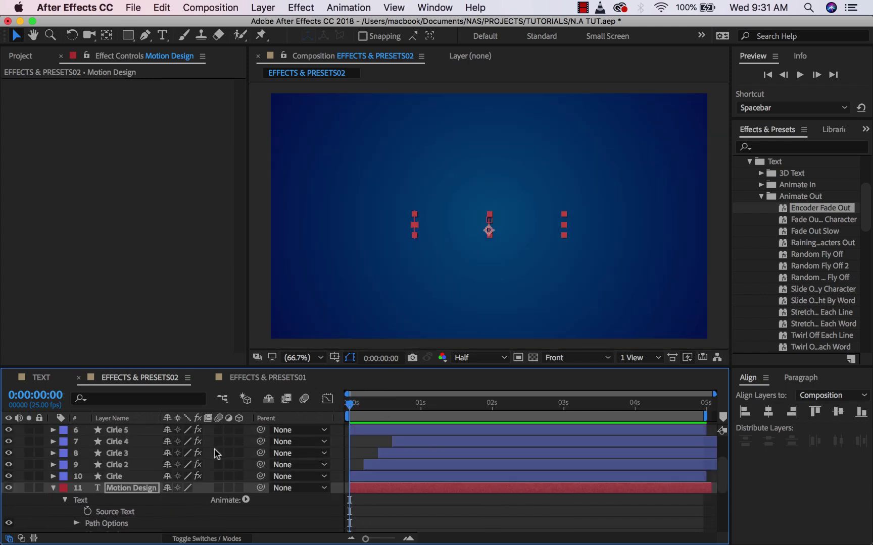
key("u")
key("u")
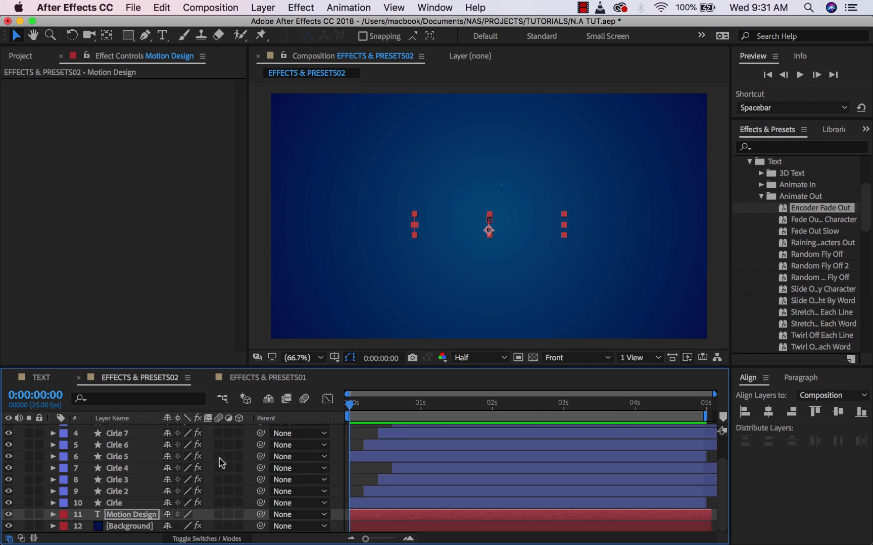
key("space")
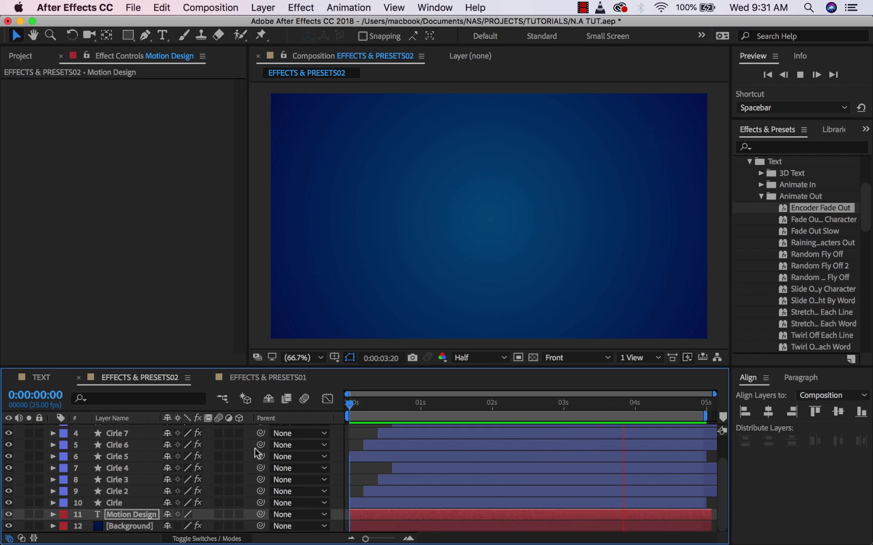
Select the Background layer to show its Gradient Ramp settings
left_click(129, 526)
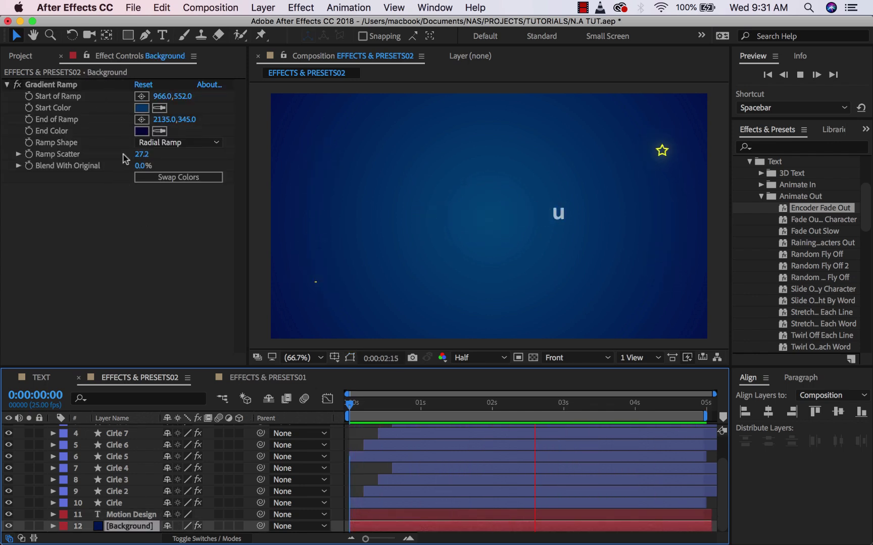